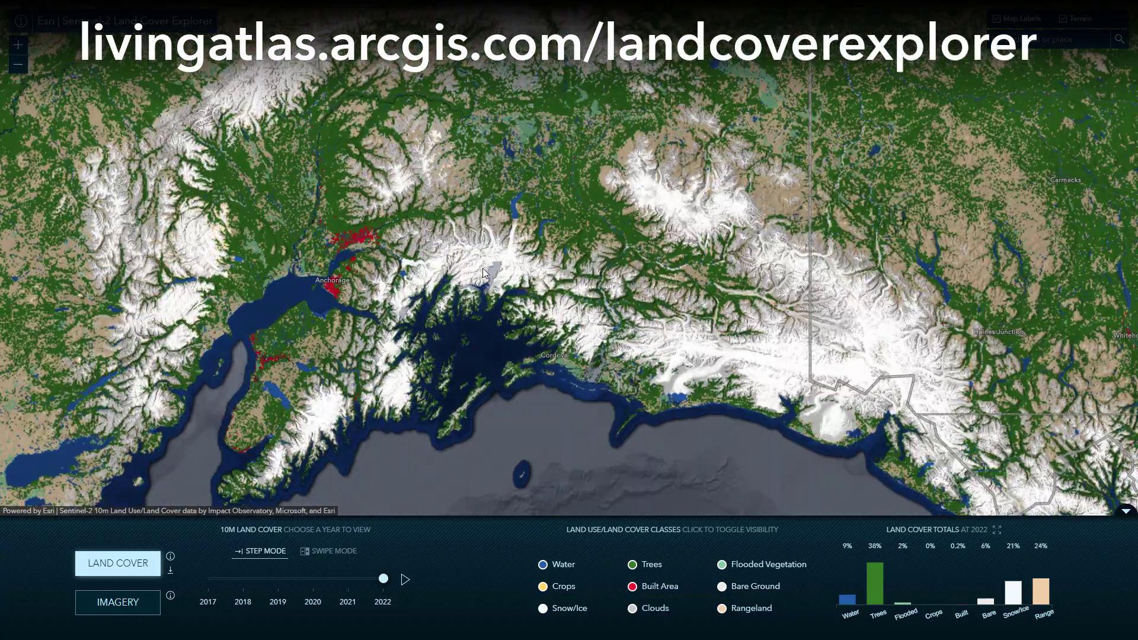
- Zoom to Columbia Glacier and swipe-compare 2017 and 2022 land cover across the bay
{"action": "scroll", "coordinate": [483, 266], "scroll_direction": "up", "scroll_amount": 5}
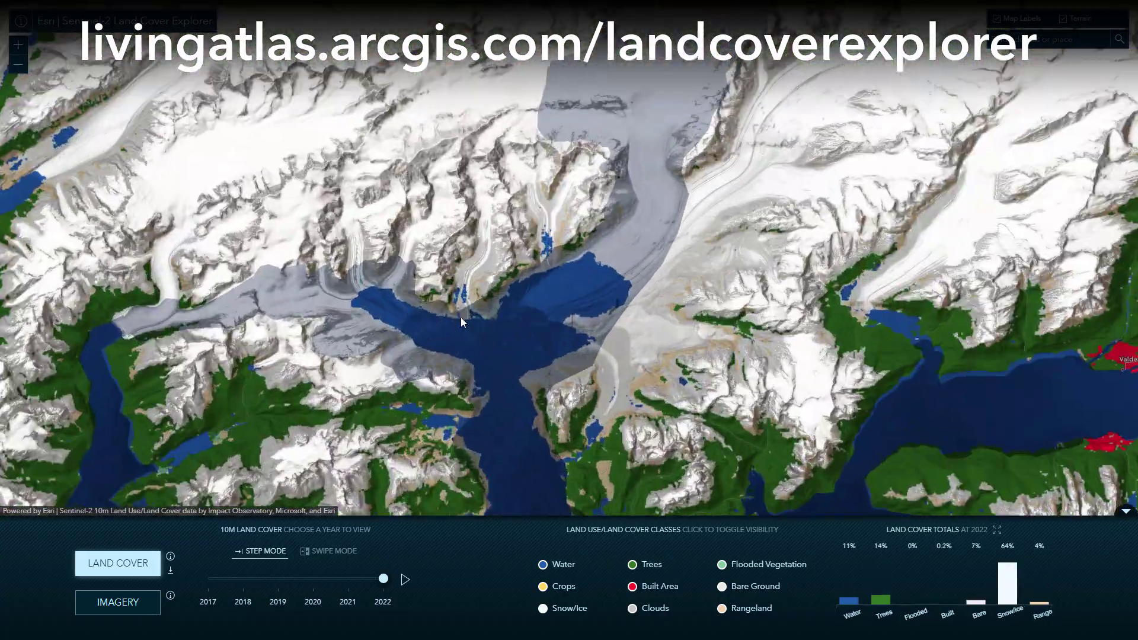
{"action": "scroll", "coordinate": [503, 329], "scroll_direction": "up", "scroll_amount": 2}
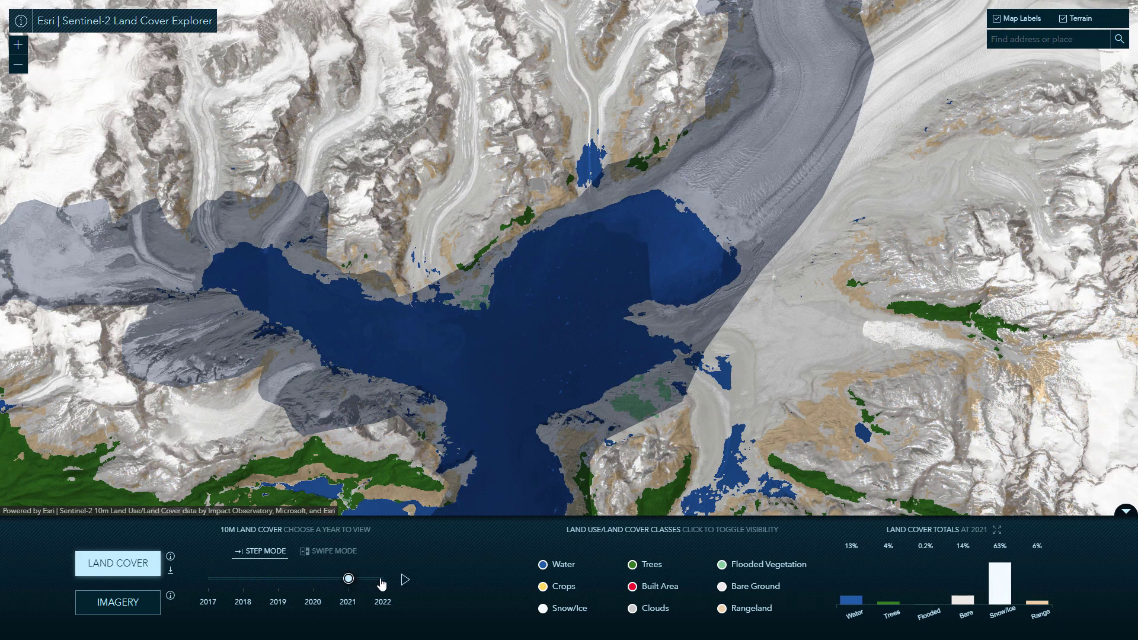
{"action": "left_click", "coordinate": [331, 551]}
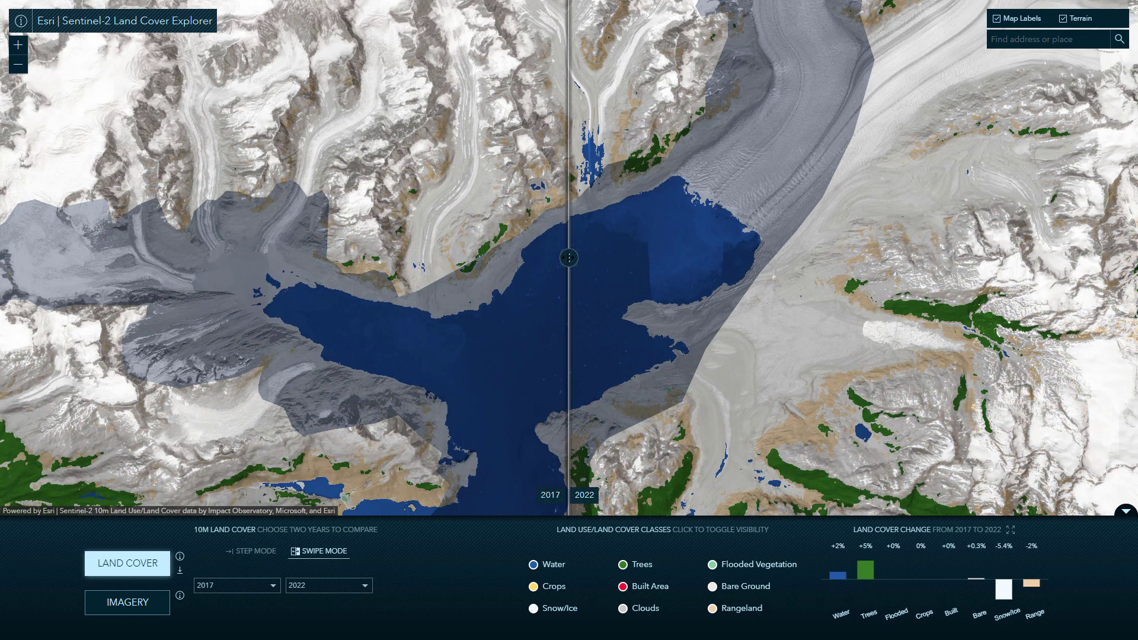
{"action": "left_click_drag", "start_coordinate": [569, 258], "coordinate": [483, 258]}
{"action": "left_click_drag", "start_coordinate": [483, 308], "coordinate": [576, 308]}
- Download the Alaska glacier land cover tile for every year from 2022 back to 2017
{"action": "left_click", "coordinate": [180, 572]}
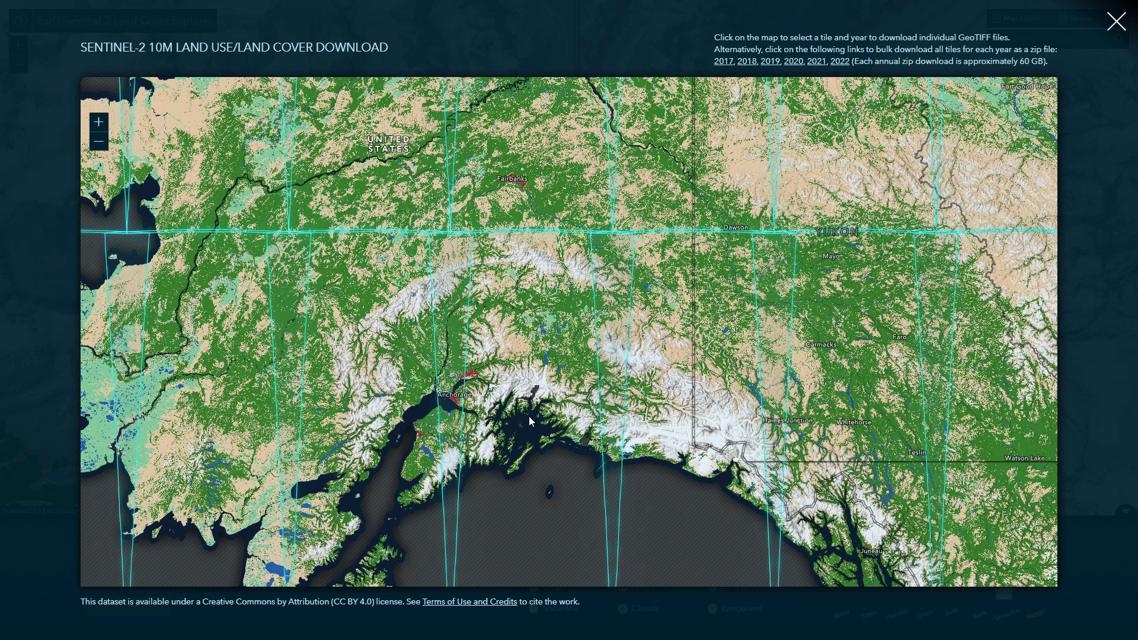
{"action": "left_click", "coordinate": [529, 416]}
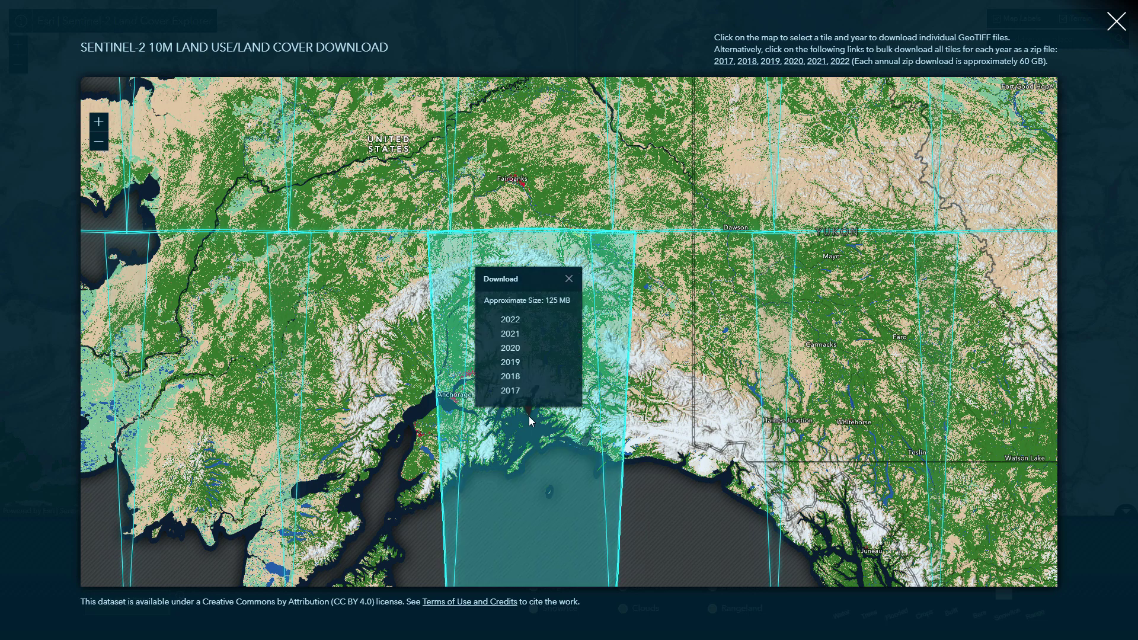
{"action": "left_click", "coordinate": [510, 323]}
{"action": "left_click", "coordinate": [510, 317]}
{"action": "left_click", "coordinate": [509, 330]}
{"action": "left_click", "coordinate": [510, 345]}
{"action": "left_click", "coordinate": [508, 360]}
{"action": "left_click", "coordinate": [508, 373]}
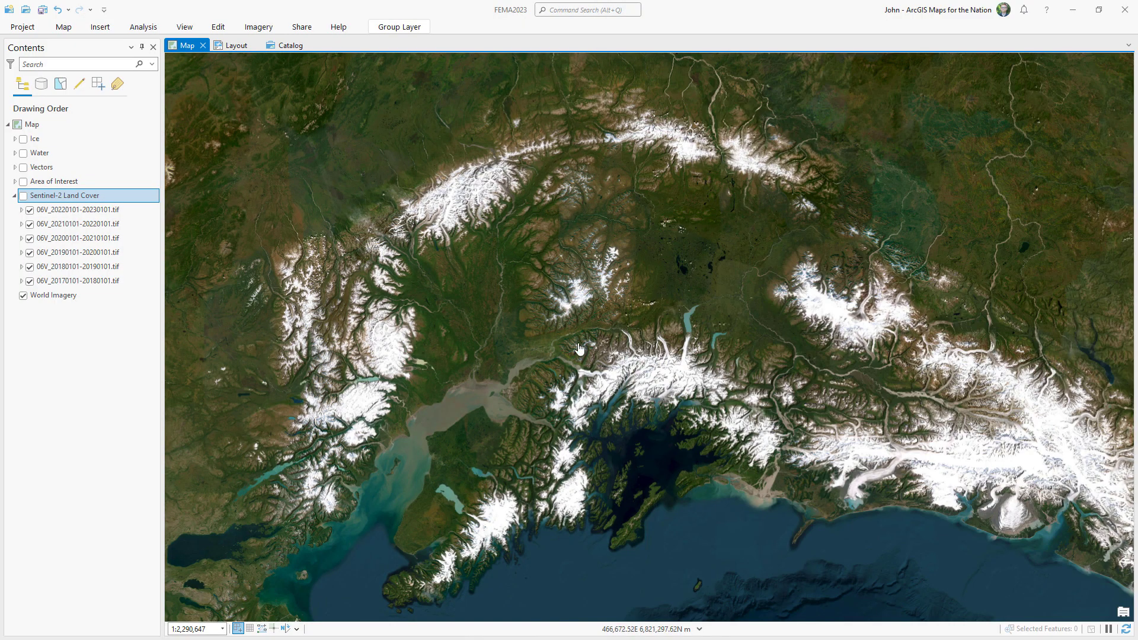
- Export the 2017 land cover raster with Clipping Geometry set to As Specified Below
{"action": "left_click", "coordinate": [23, 196]}
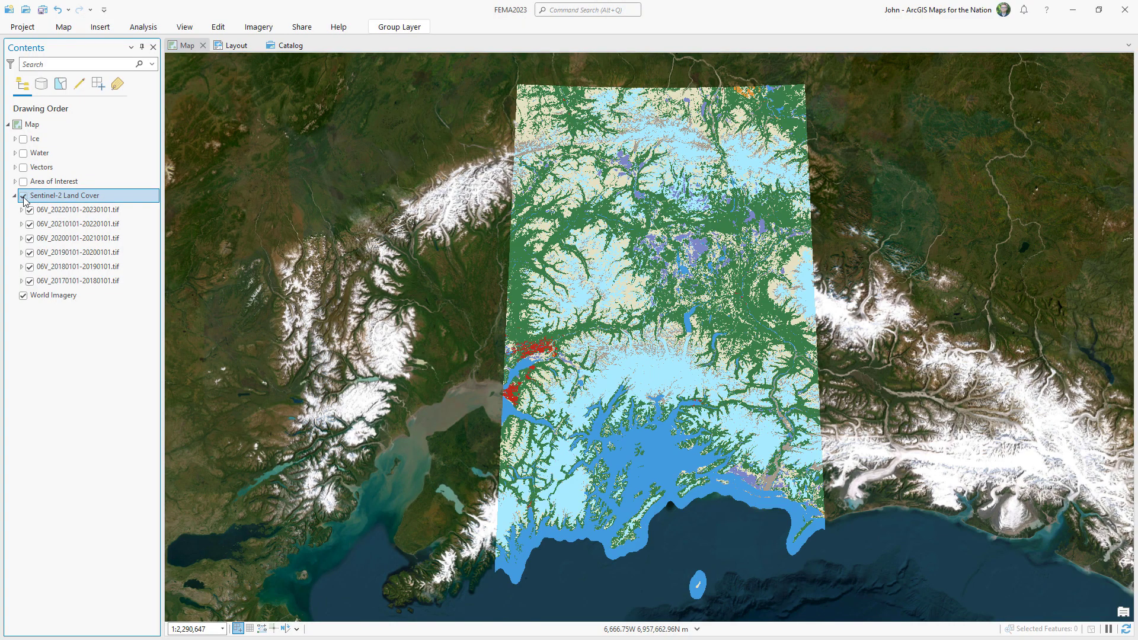
{"action": "scroll", "coordinate": [665, 406], "scroll_direction": "up", "scroll_amount": 8}
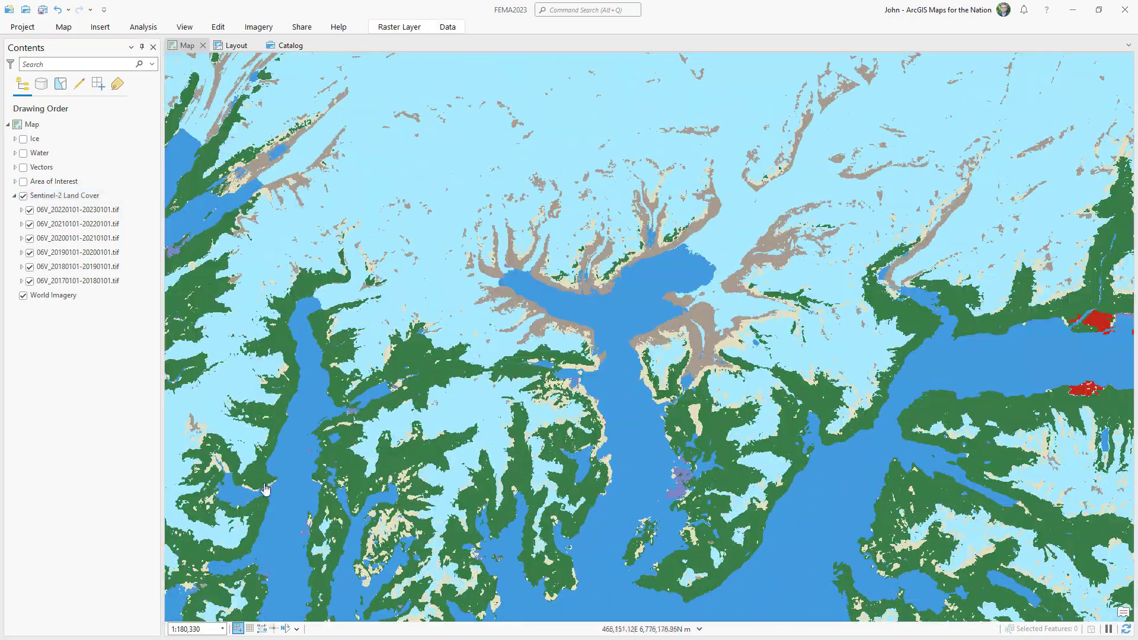
{"action": "right_click", "coordinate": [148, 284]}
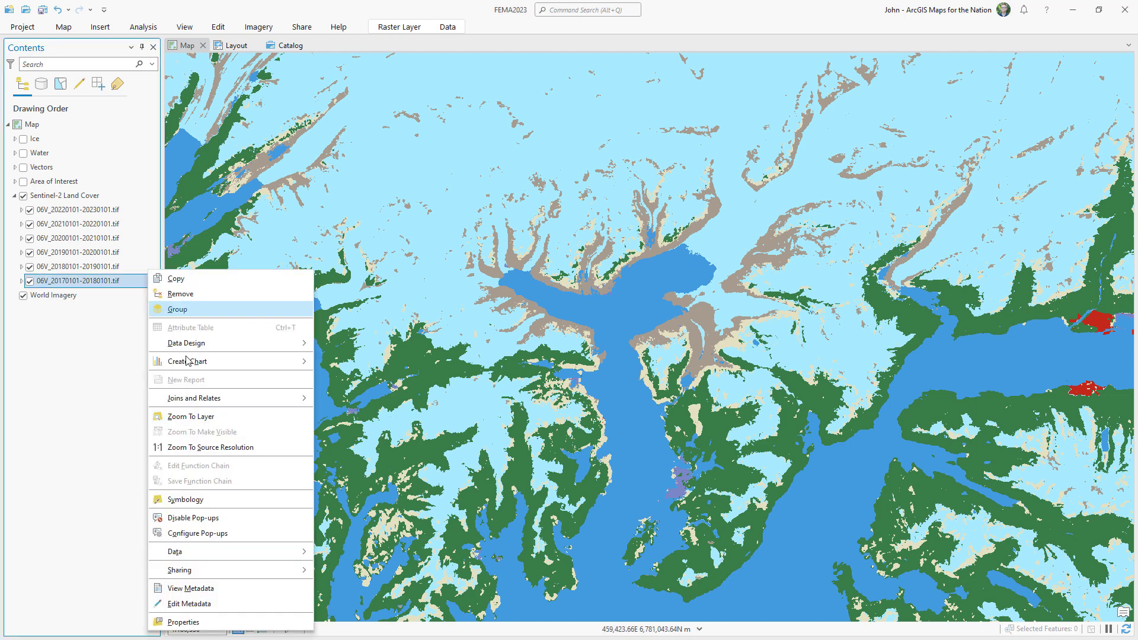
{"action": "mouse_move", "coordinate": [209, 556]}
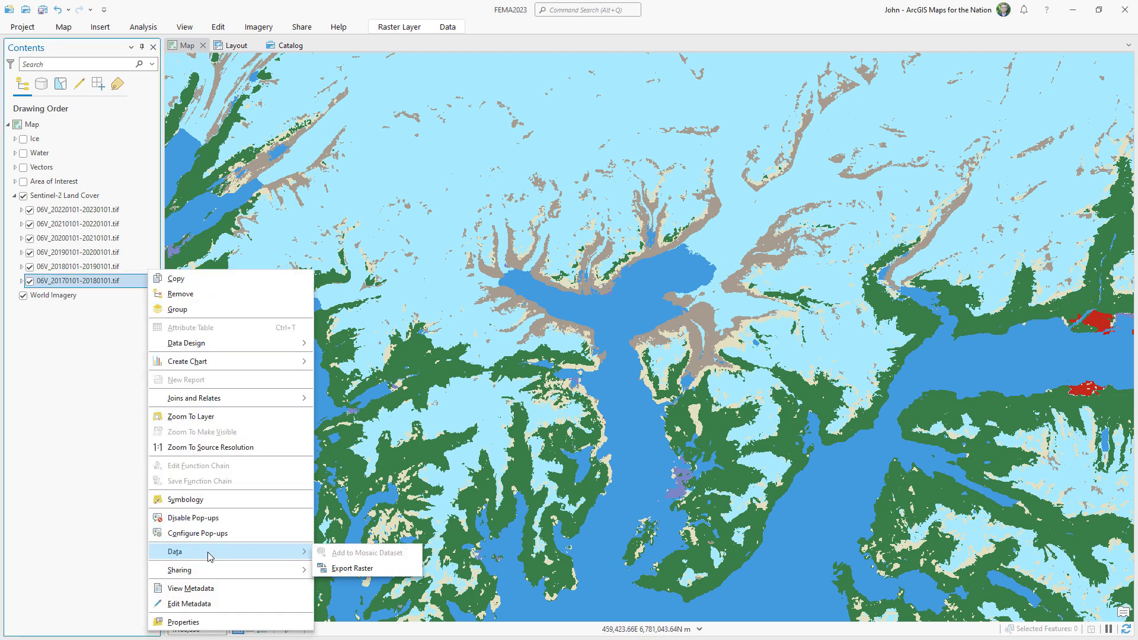
{"action": "left_click", "coordinate": [350, 568]}
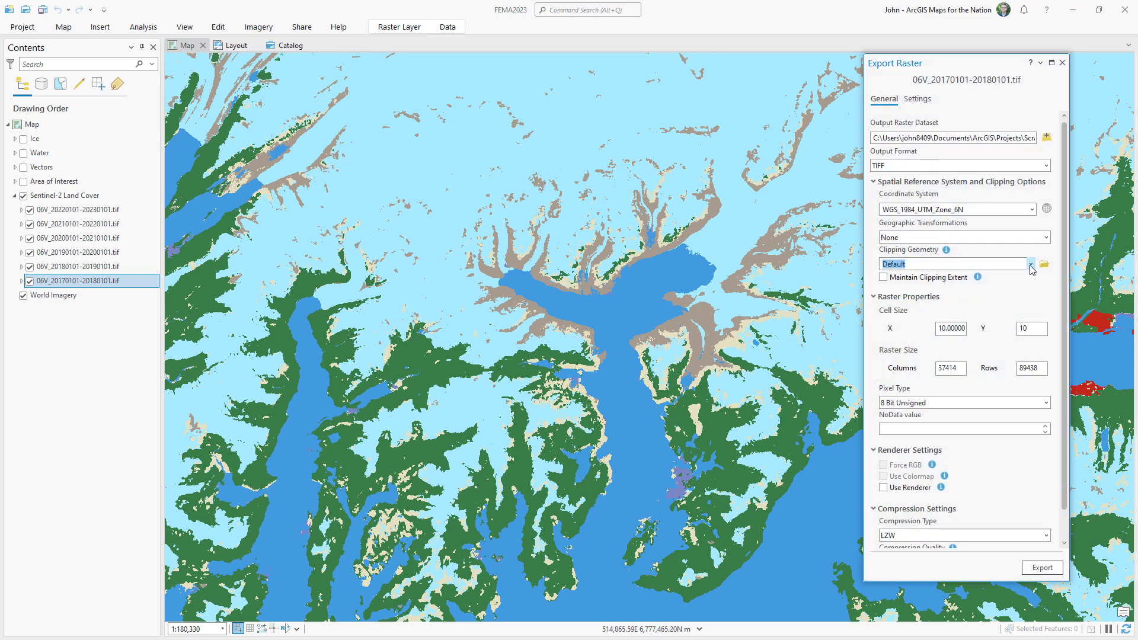
{"action": "left_click", "coordinate": [1030, 264]}
{"action": "left_click", "coordinate": [968, 290]}
{"action": "left_click_drag", "start_coordinate": [1063, 322], "coordinate": [1061, 473]}
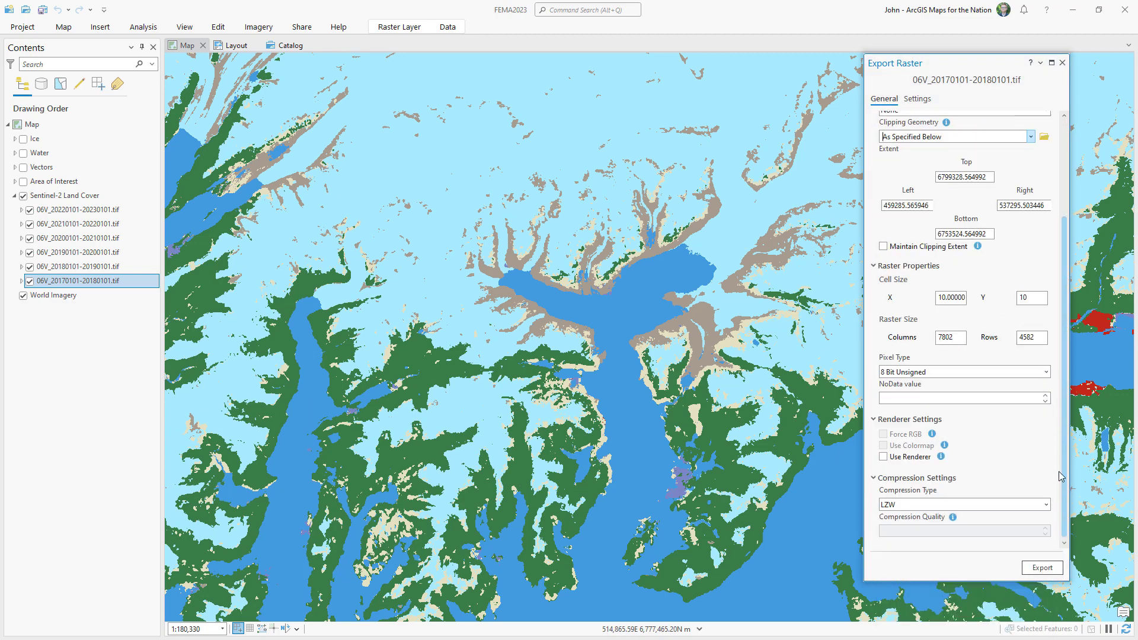
{"action": "left_click", "coordinate": [1042, 567]}
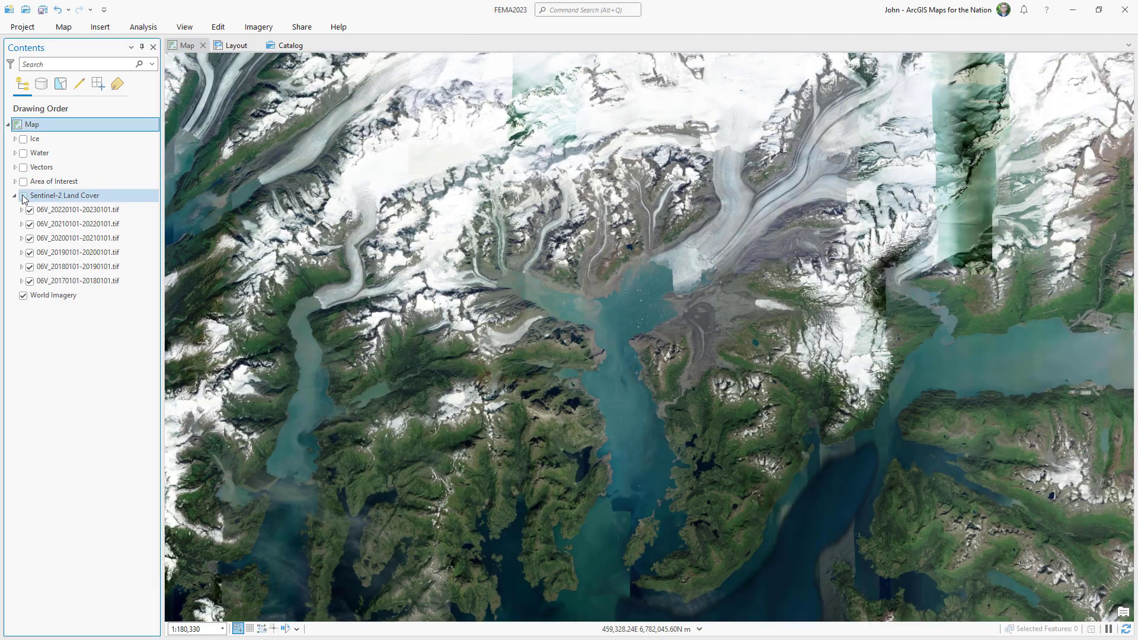
- Show the Area of Interest group and its Anchorage2018 through Anchorage2022 rasters
{"action": "left_click", "coordinate": [14, 196]}
{"action": "left_click", "coordinate": [14, 181]}
{"action": "left_click", "coordinate": [23, 181]}
{"action": "left_click", "coordinate": [29, 252]}
{"action": "left_click", "coordinate": [29, 238]}
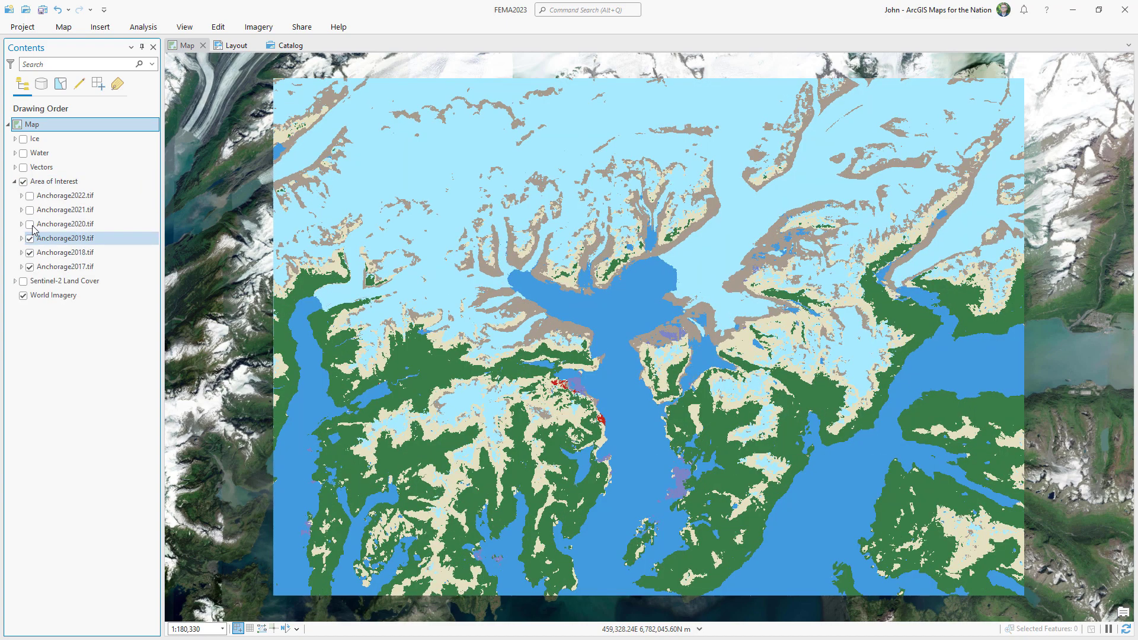
{"action": "left_click", "coordinate": [30, 224]}
{"action": "left_click", "coordinate": [29, 209]}
{"action": "left_click", "coordinate": [30, 195]}
- Set up Raster to Polygon with input Anchorage2017.tif and output named Anchorage2017
{"action": "left_click", "coordinate": [144, 27]}
{"action": "left_click", "coordinate": [142, 56]}
{"action": "type", "text": "raster to"}
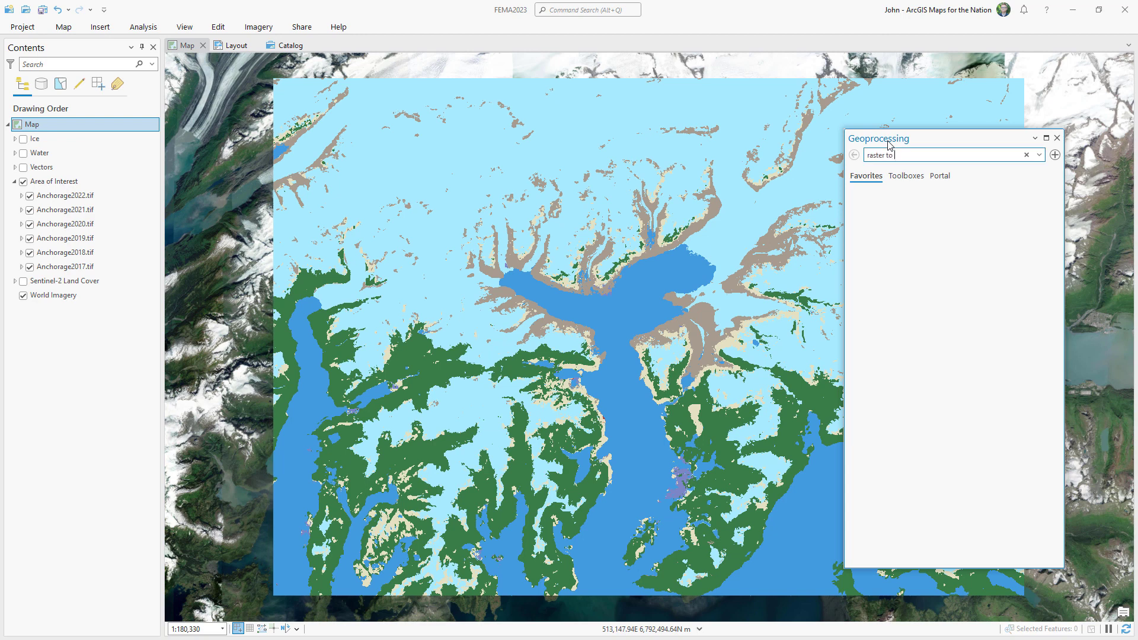
{"action": "type", "text": " polygon"}
{"action": "left_click", "coordinate": [888, 188]}
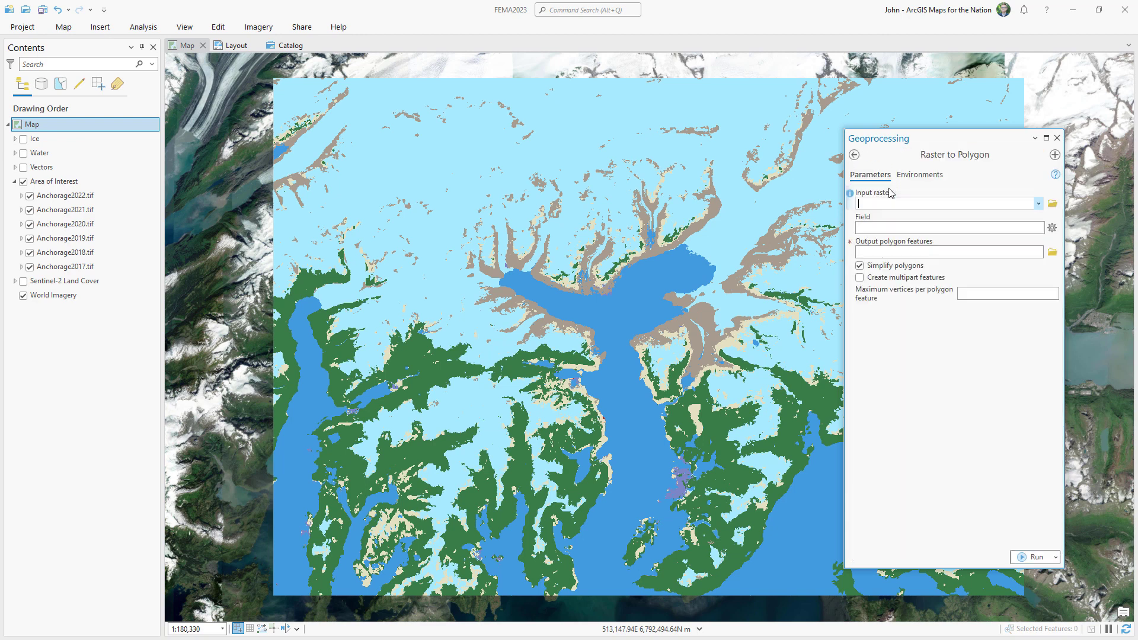
{"action": "left_click", "coordinate": [1039, 205]}
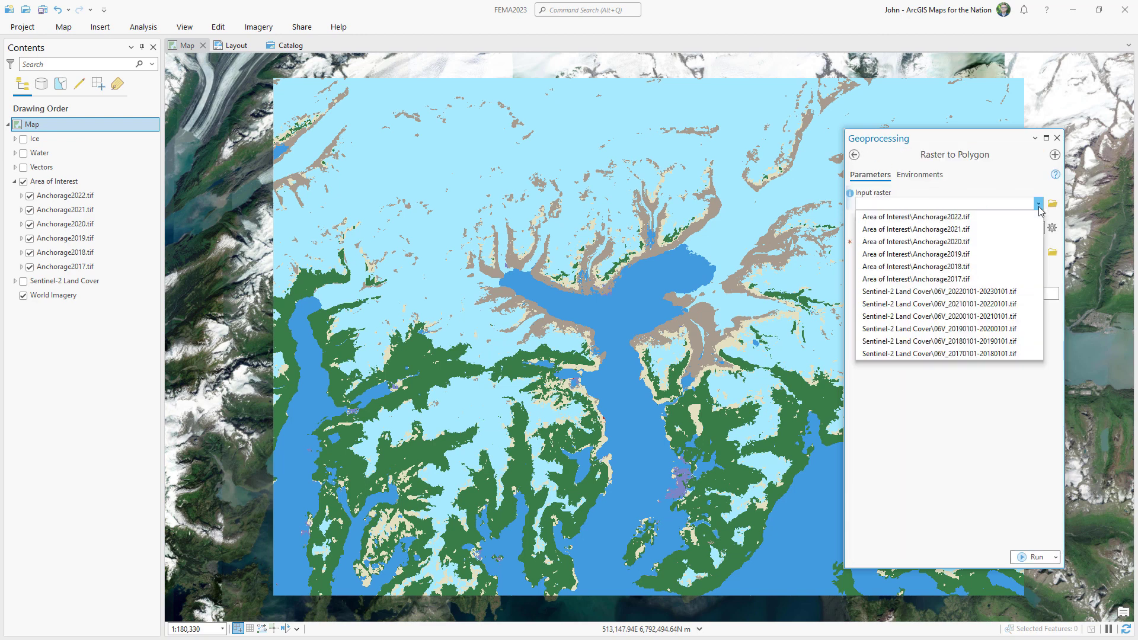
{"action": "left_click", "coordinate": [925, 278]}
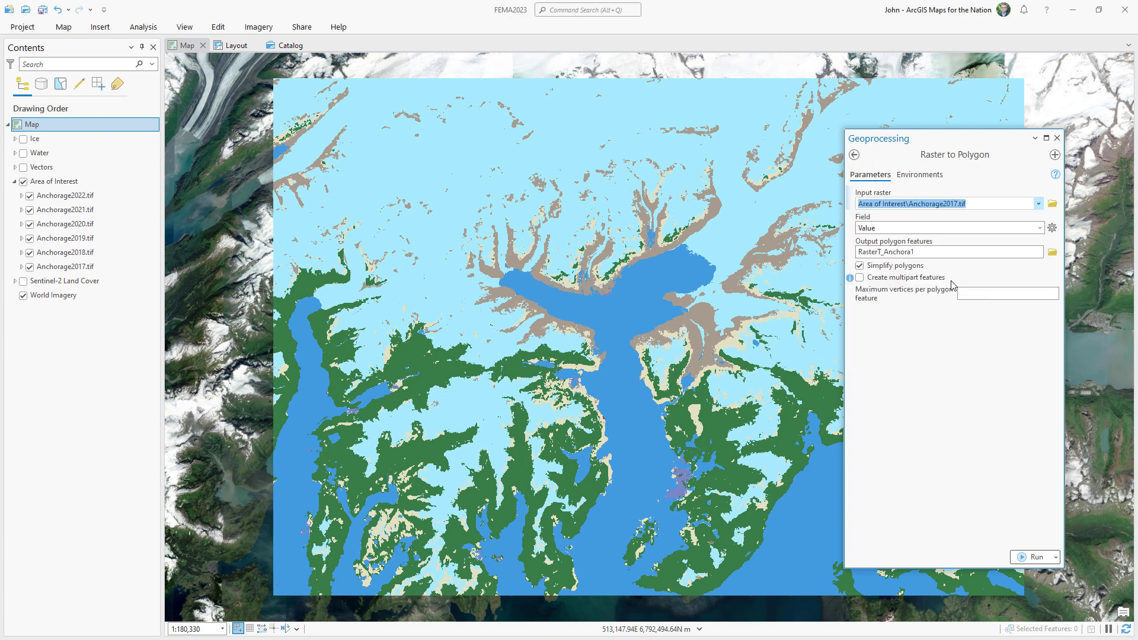
{"action": "left_click", "coordinate": [937, 254]}
{"action": "left_click_drag", "start_coordinate": [984, 254], "coordinate": [1051, 256]}
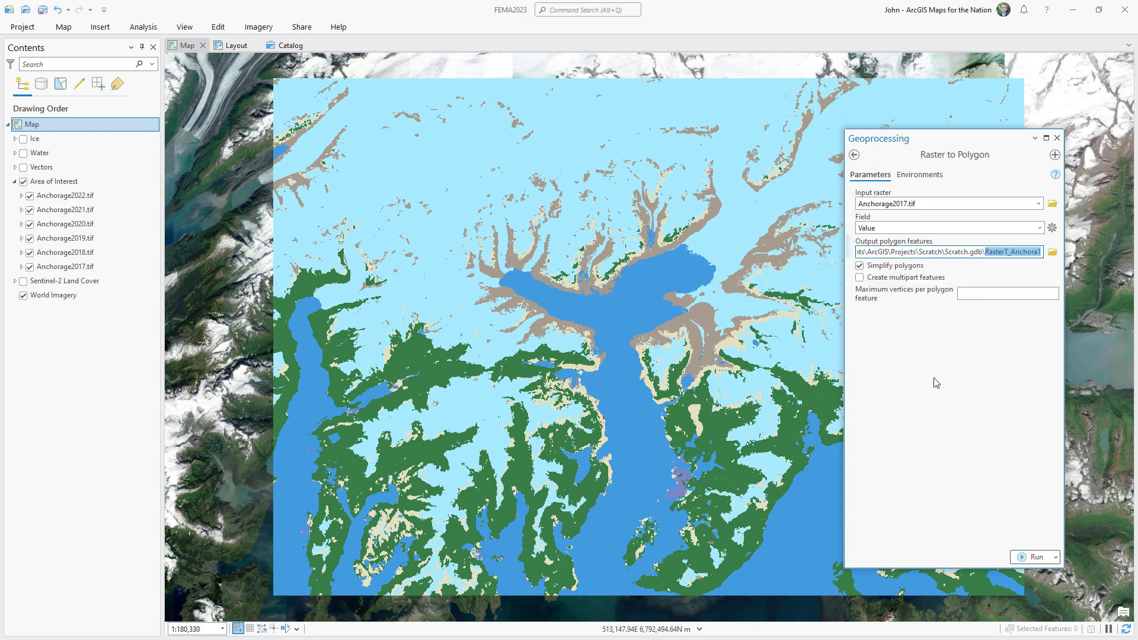
{"action": "type", "text": "Anchorage201"}
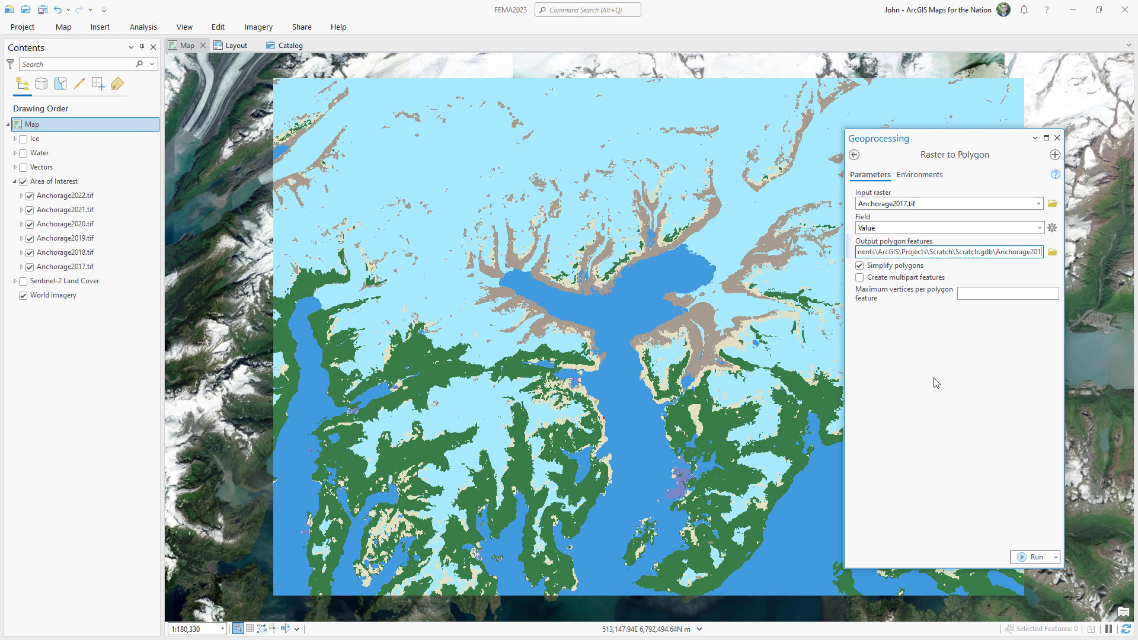
{"action": "type", "text": "7"}
{"action": "left_click", "coordinate": [935, 383]}
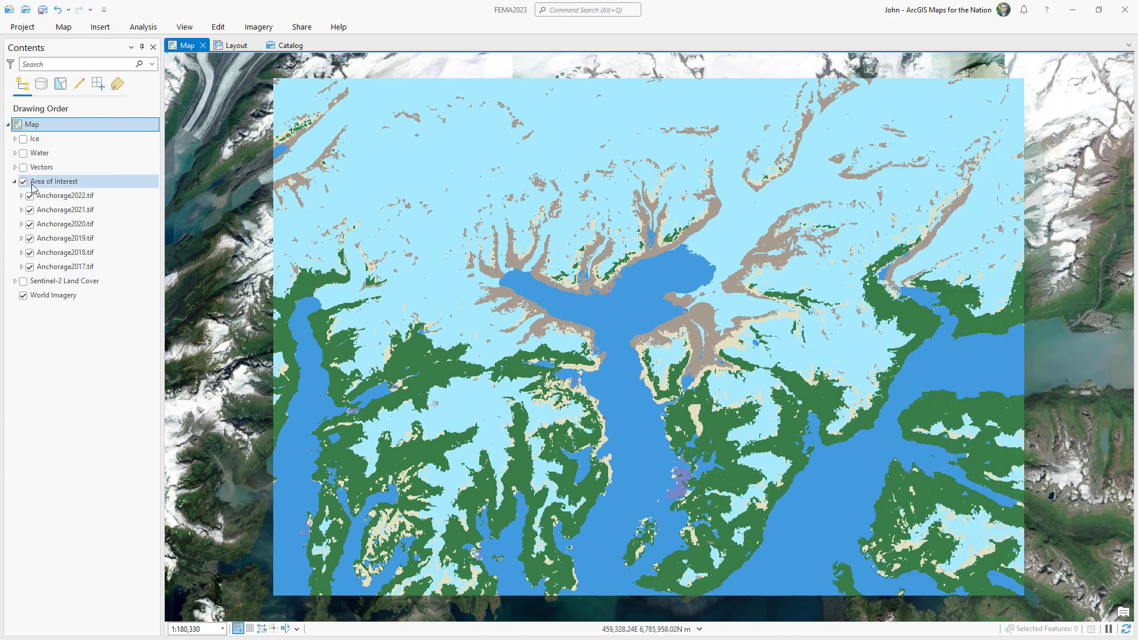
- Hide the Area of Interest rasters and show the AnchorageLandcover2018–2022 polygon layers
{"action": "left_click", "coordinate": [23, 181]}
{"action": "left_click", "coordinate": [14, 181]}
{"action": "left_click", "coordinate": [15, 167]}
{"action": "left_click", "coordinate": [23, 167]}
{"action": "left_click", "coordinate": [29, 238]}
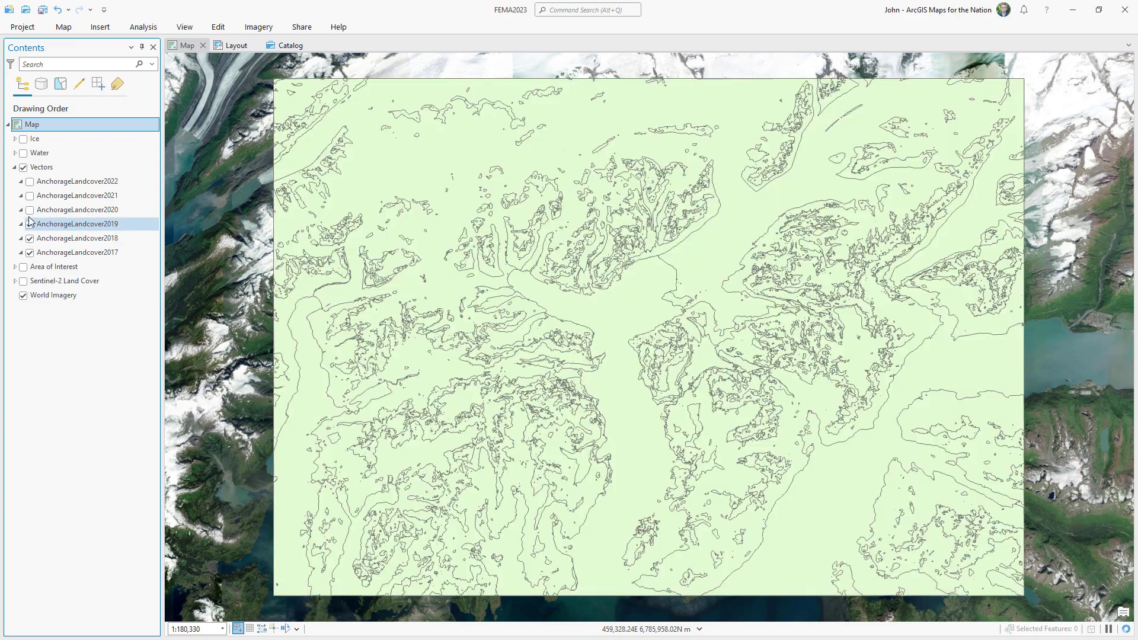
{"action": "left_click", "coordinate": [30, 224]}
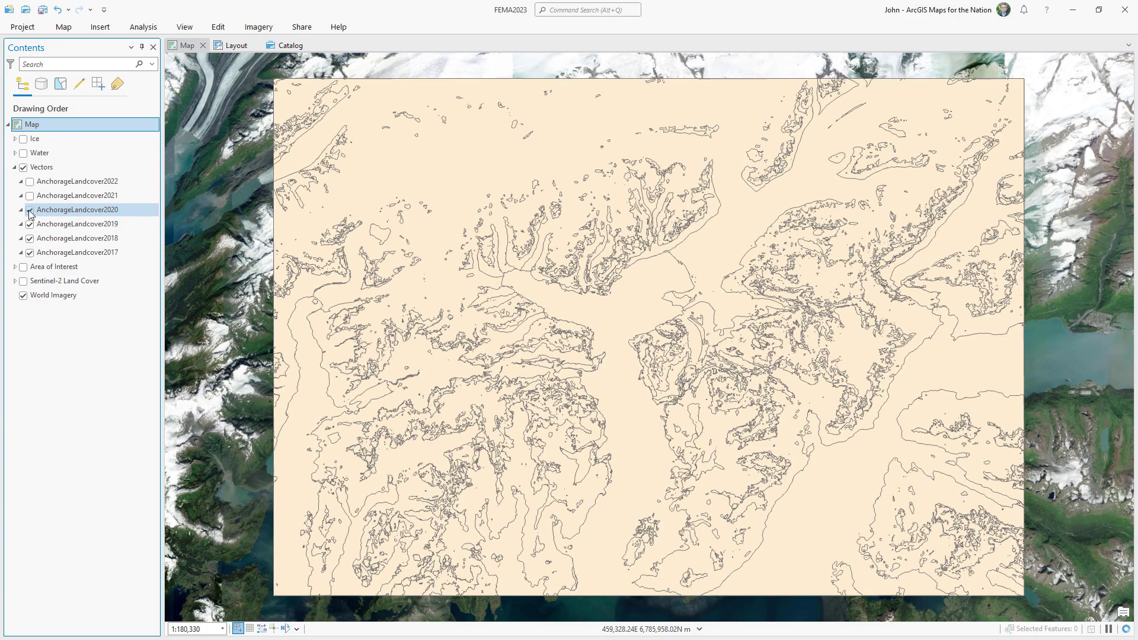
{"action": "left_click", "coordinate": [29, 210]}
{"action": "left_click", "coordinate": [30, 195]}
{"action": "left_click", "coordinate": [30, 181]}
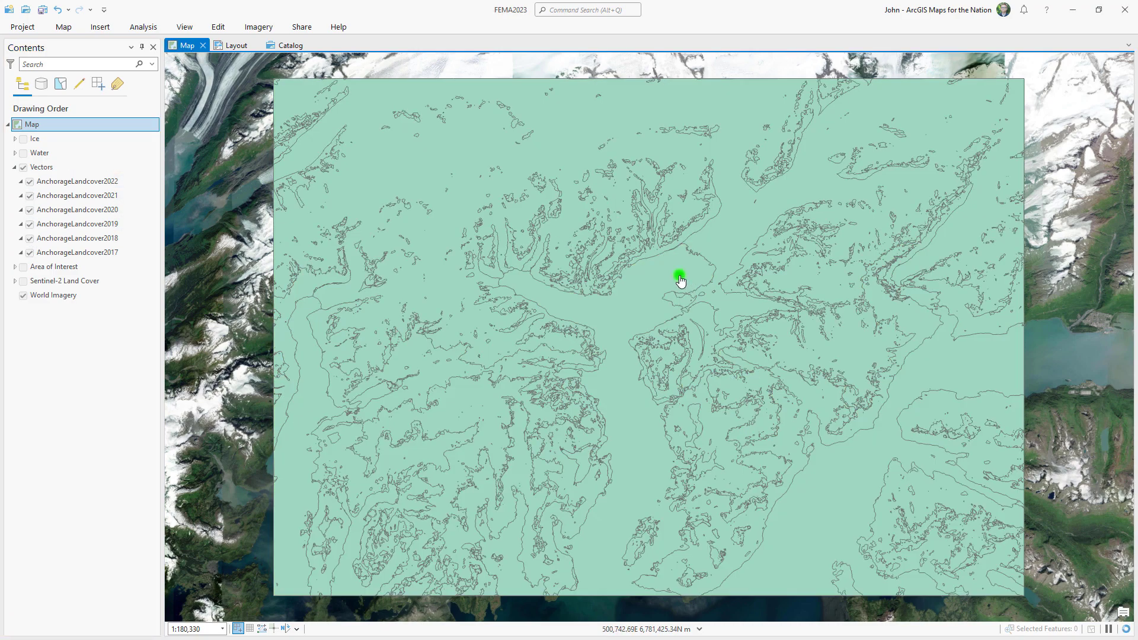
- Inspect the large ice polygon's attributes to find its gridcode value
{"action": "left_click", "coordinate": [681, 282]}
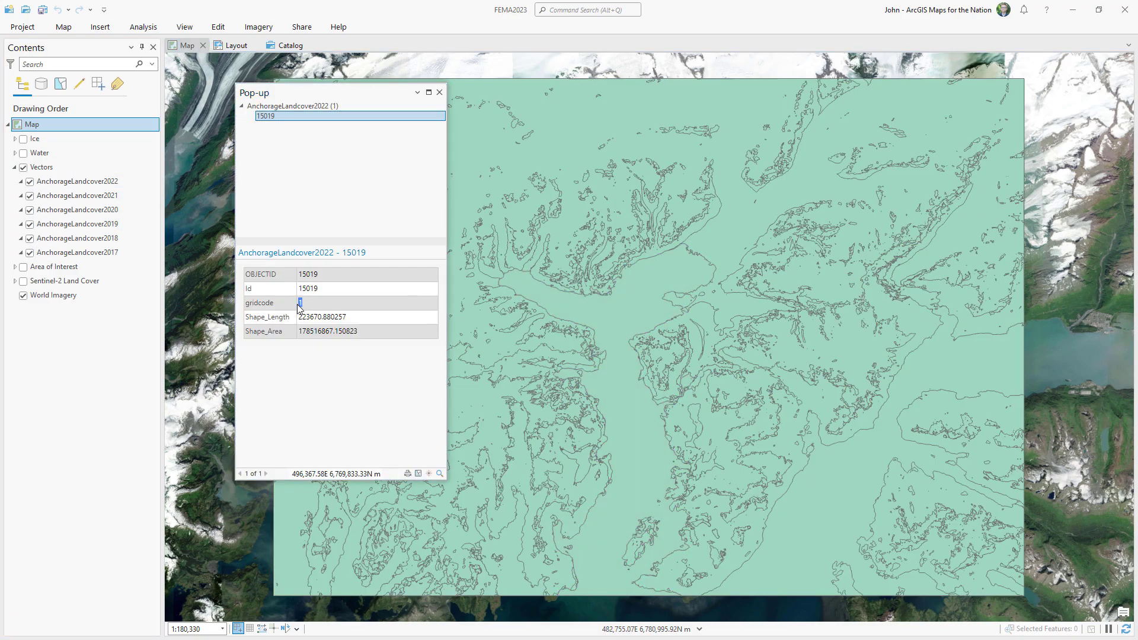
{"action": "left_click", "coordinate": [645, 199]}
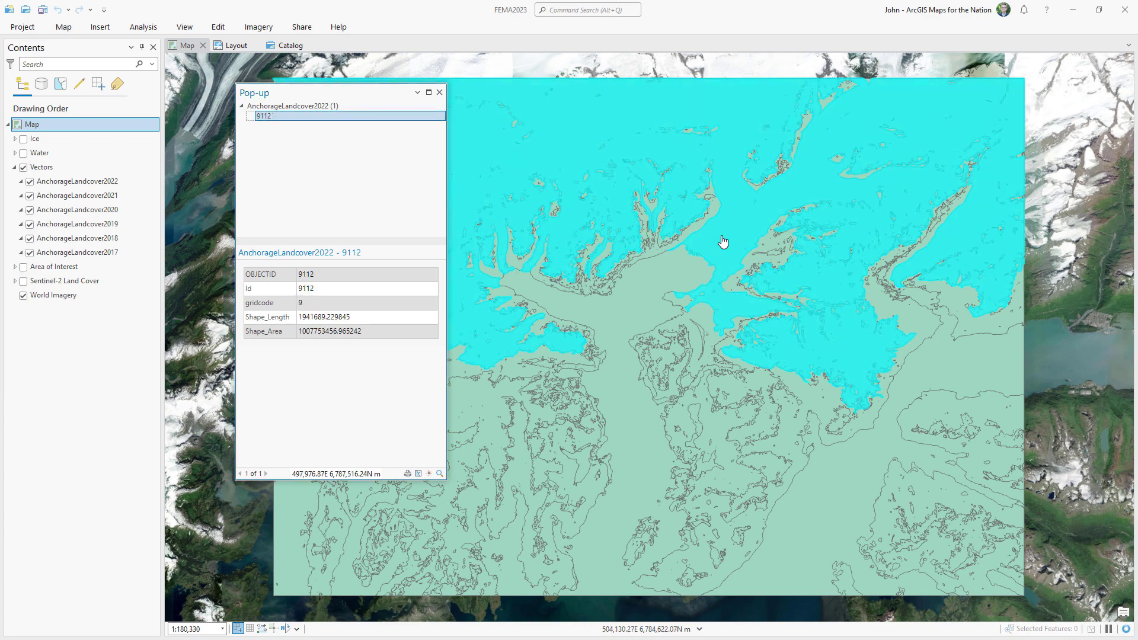
{"action": "double_click", "coordinate": [296, 305]}
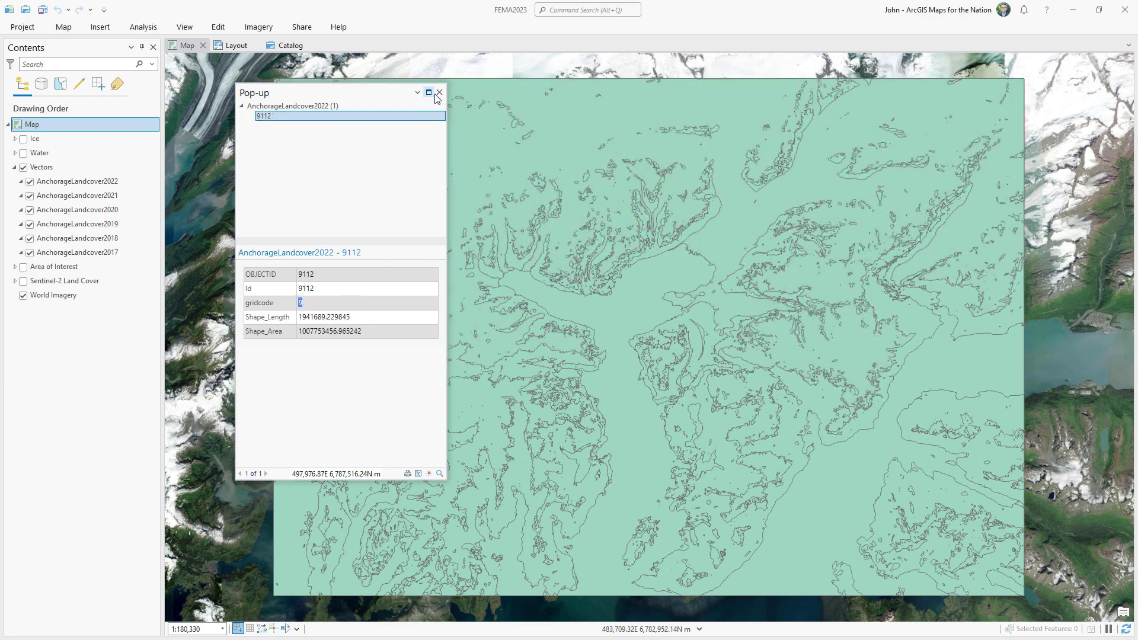
{"action": "left_click", "coordinate": [439, 92]}
- Add a 'gridcode is equal to 1' definition query to AnchorageLandcover2022
{"action": "double_click", "coordinate": [149, 182]}
{"action": "left_click", "coordinate": [269, 288]}
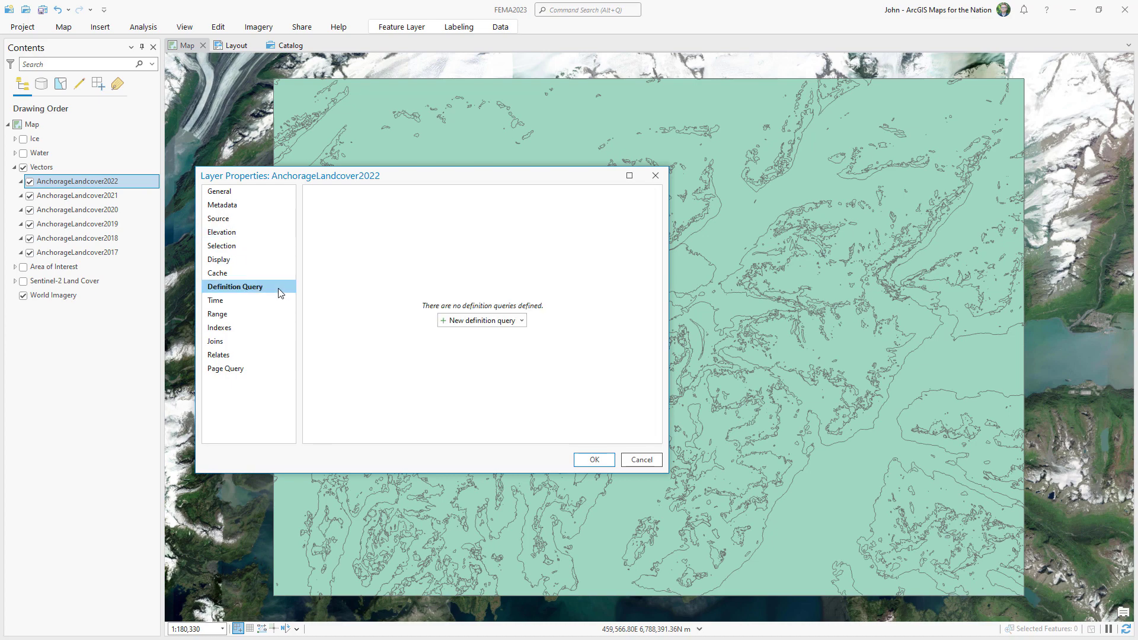
{"action": "left_click", "coordinate": [474, 322]}
{"action": "left_click", "coordinate": [439, 254]}
{"action": "left_click", "coordinate": [385, 290]}
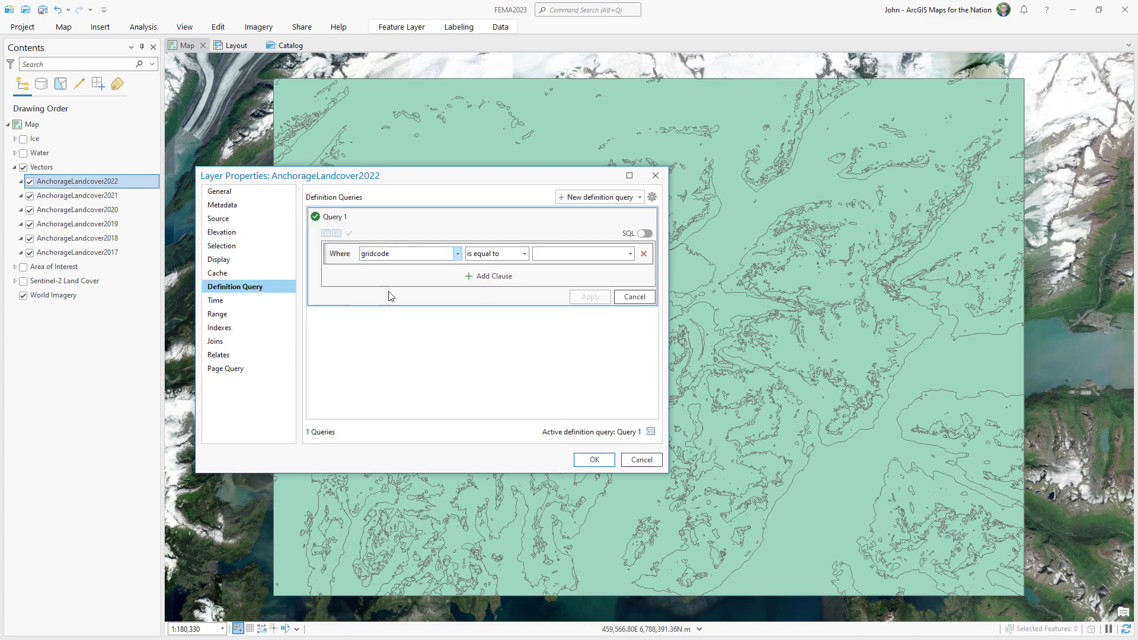
{"action": "left_click", "coordinate": [591, 459]}
- Hide the Vectors group, turn on Water and AnchorageLandcover2017, and open its symbology
{"action": "left_click", "coordinate": [22, 168]}
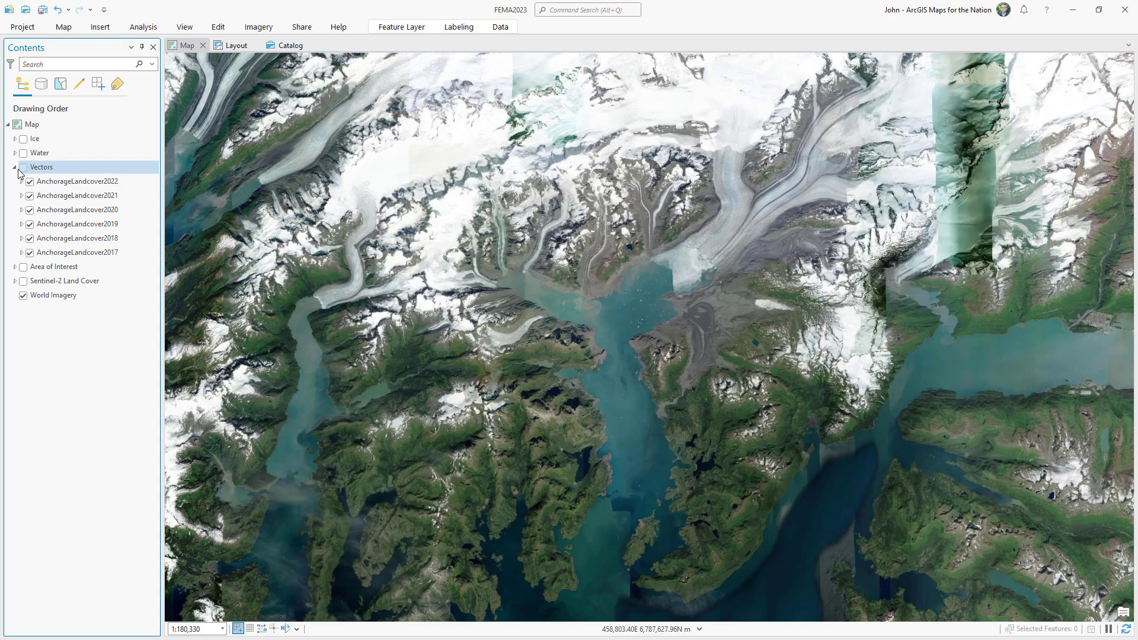
{"action": "left_click", "coordinate": [15, 167]}
{"action": "left_click", "coordinate": [15, 153]}
{"action": "left_click", "coordinate": [23, 153]}
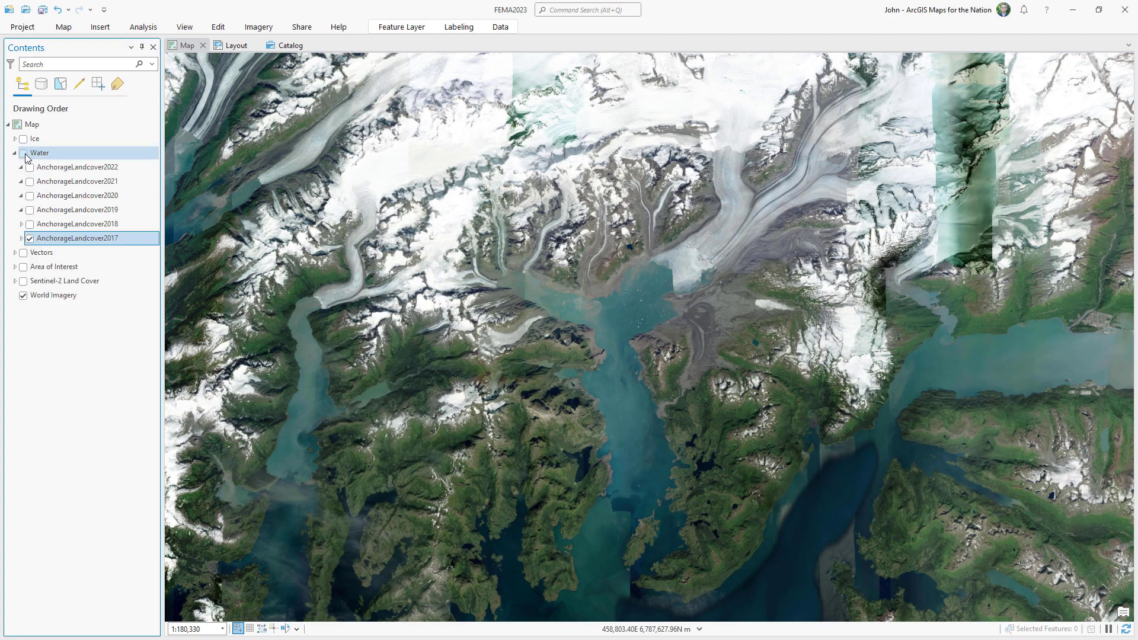
{"action": "left_click", "coordinate": [30, 237]}
{"action": "left_click", "coordinate": [21, 237]}
{"action": "left_click", "coordinate": [34, 253]}
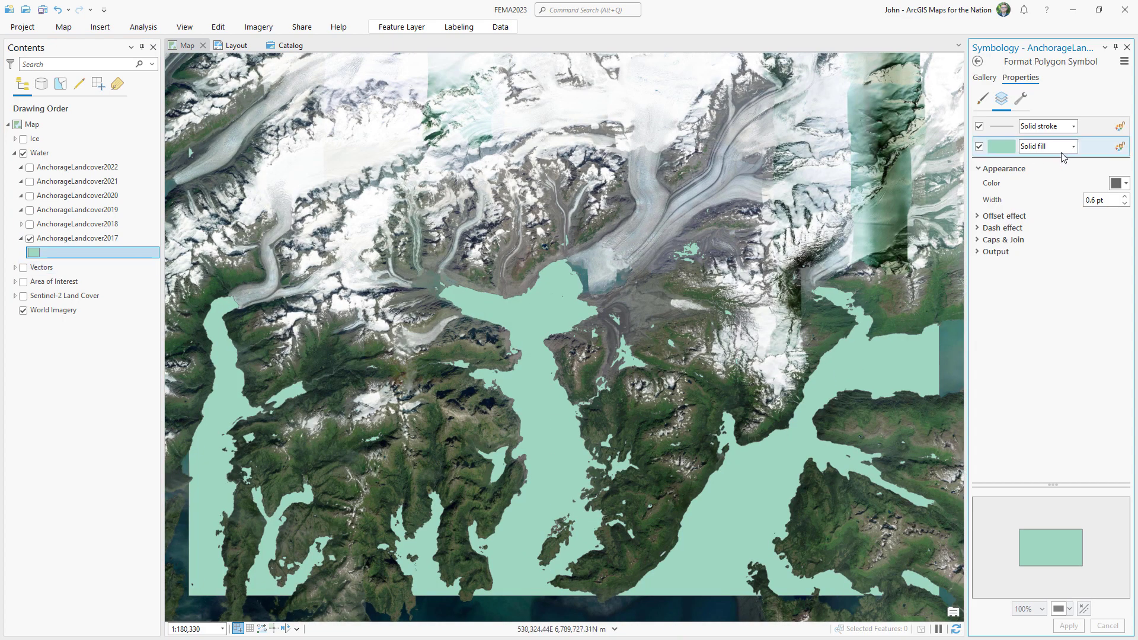
- Switch the water fill to a gradient whose first colour is blue 297997
{"action": "left_click", "coordinate": [1073, 146]}
{"action": "left_click", "coordinate": [1059, 183]}
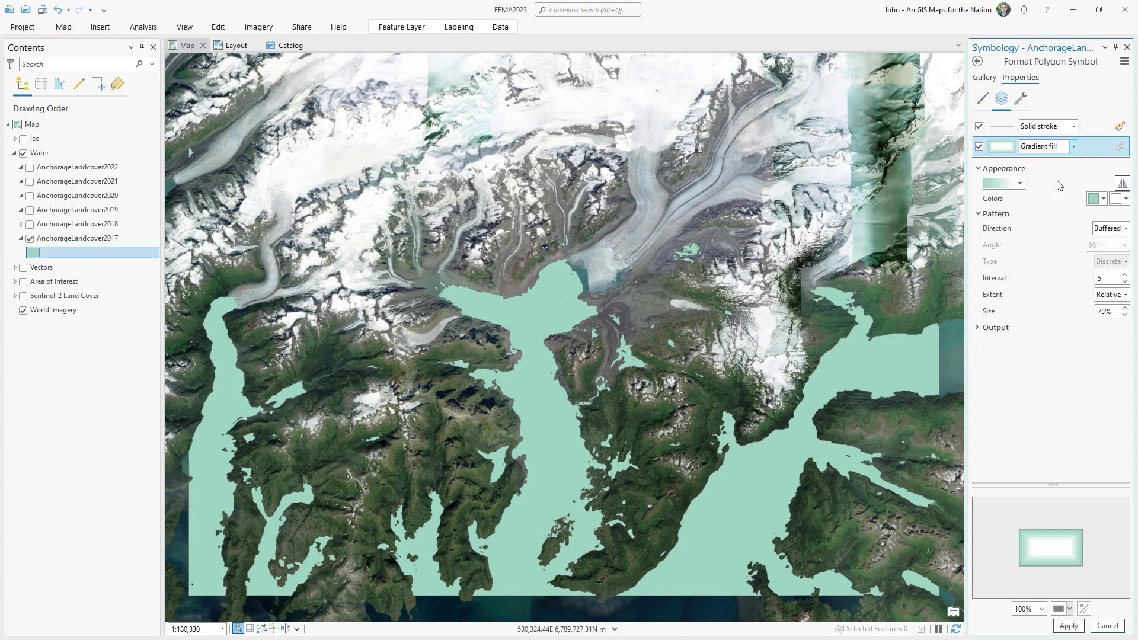
{"action": "left_click", "coordinate": [1094, 199]}
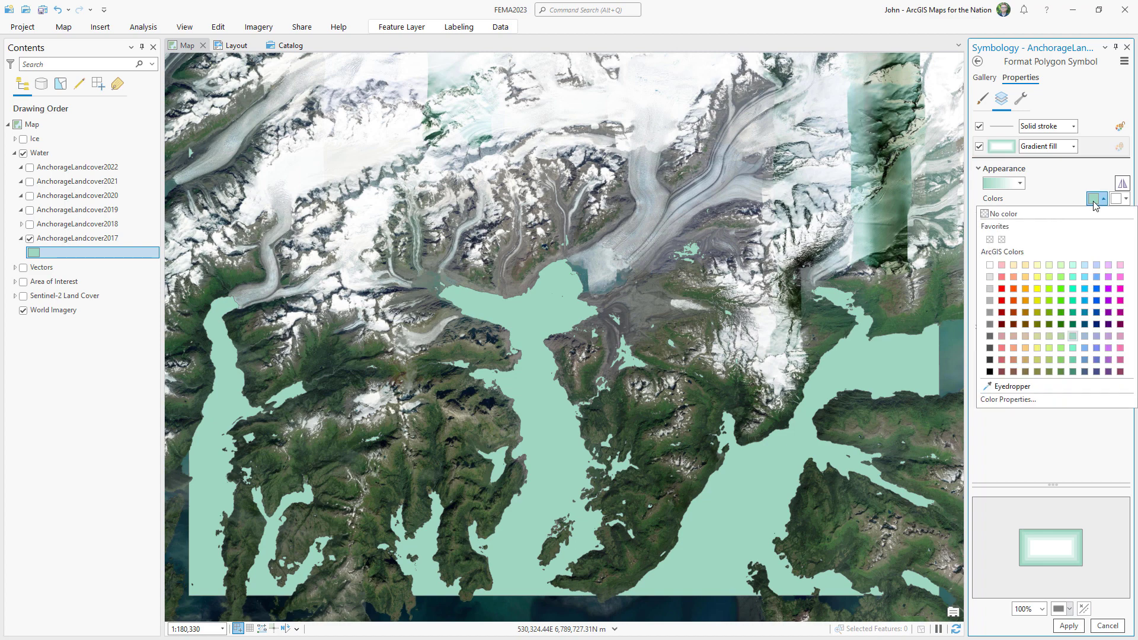
{"action": "left_click", "coordinate": [1015, 398]}
{"action": "double_click", "coordinate": [241, 233]}
{"action": "type", "text": "297997"}
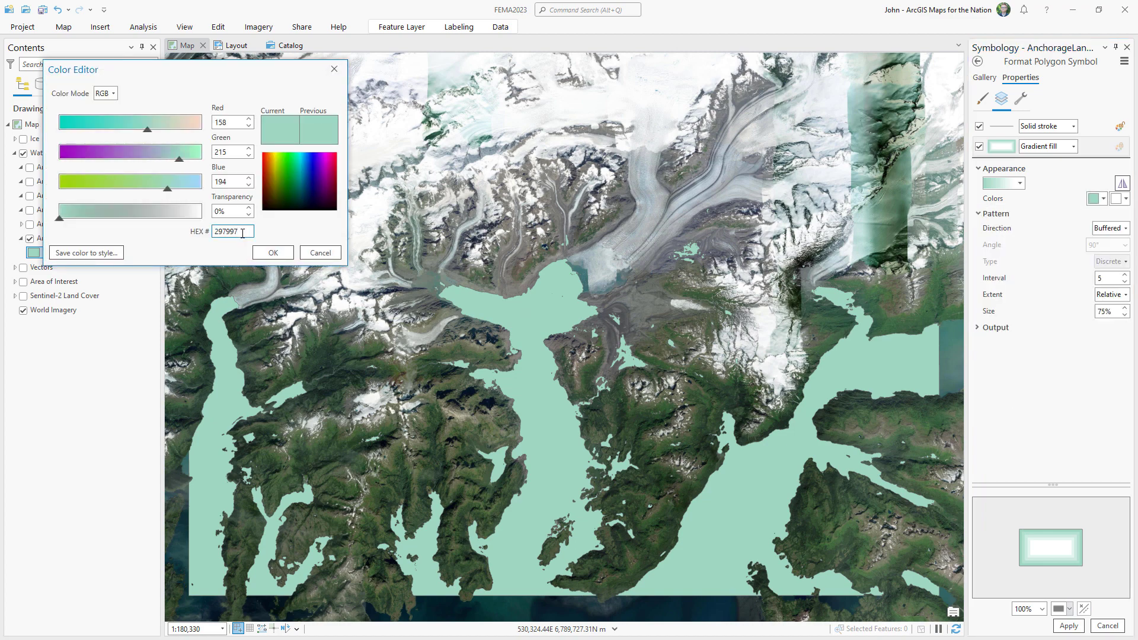
{"action": "key", "text": "Tab"}
{"action": "left_click", "coordinate": [272, 253]}
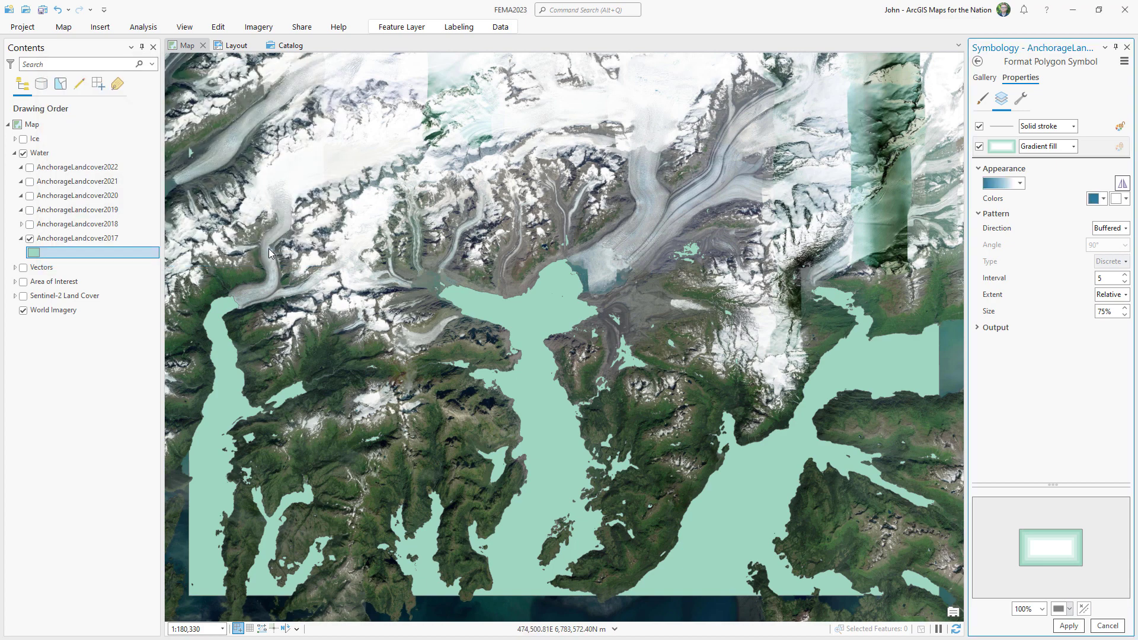
- Set the gradient's second colour to dark blue 103A54
{"action": "left_click", "coordinate": [1120, 199]}
{"action": "left_click", "coordinate": [1015, 400]}
{"action": "double_click", "coordinate": [248, 231]}
{"action": "type", "text": "103A54"}
{"action": "left_click", "coordinate": [271, 254]}
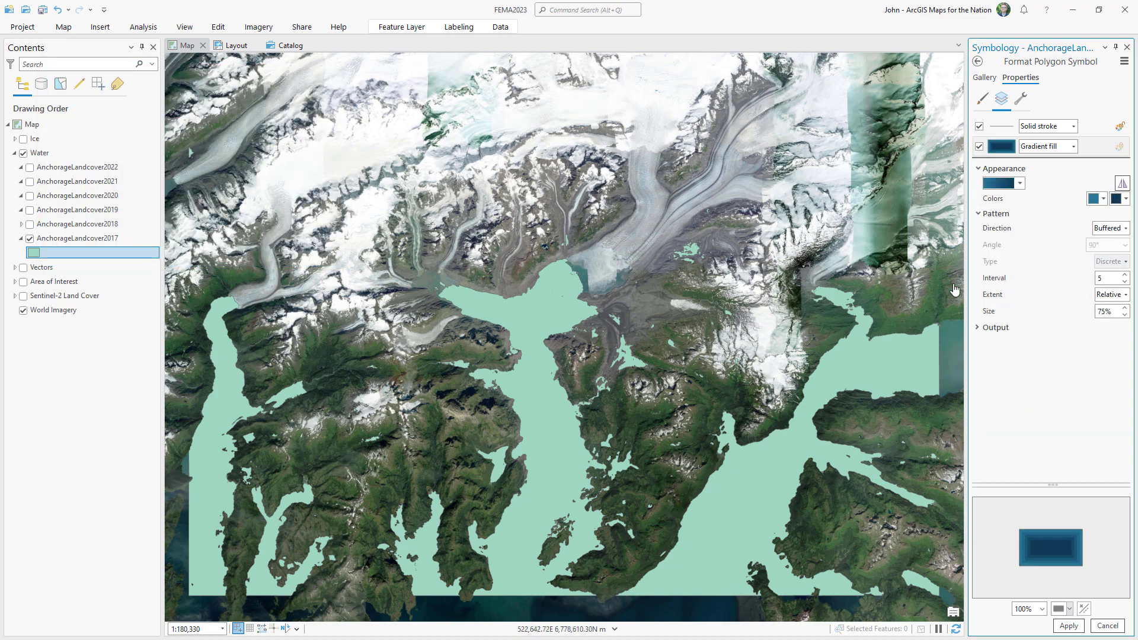
- Set gradient extent to Absolute, interval 24 and size 24 pt, then apply
{"action": "left_click", "coordinate": [1126, 295]}
{"action": "left_click", "coordinate": [1111, 314]}
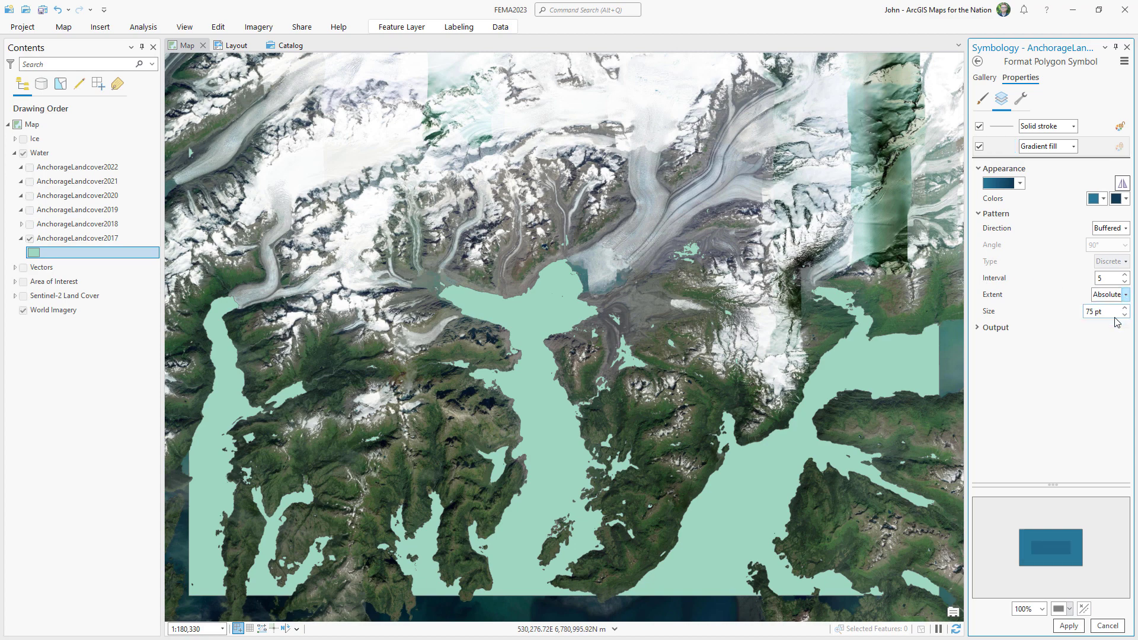
{"action": "double_click", "coordinate": [1107, 278]}
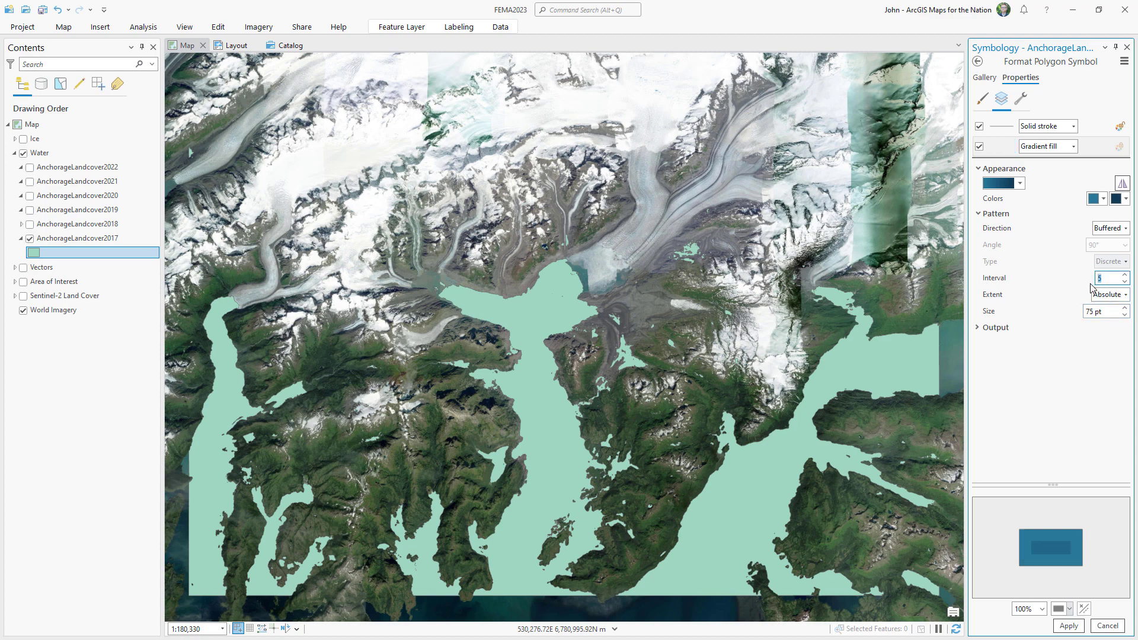
{"action": "double_click", "coordinate": [1089, 311]}
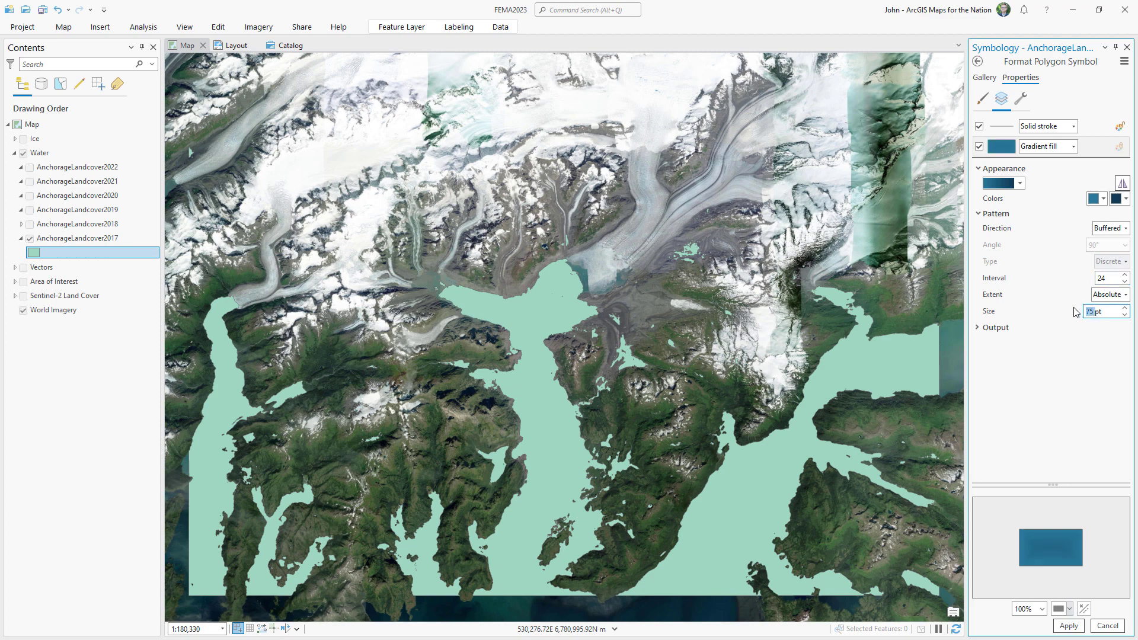
{"action": "type", "text": "24"}
{"action": "key", "text": "Return"}
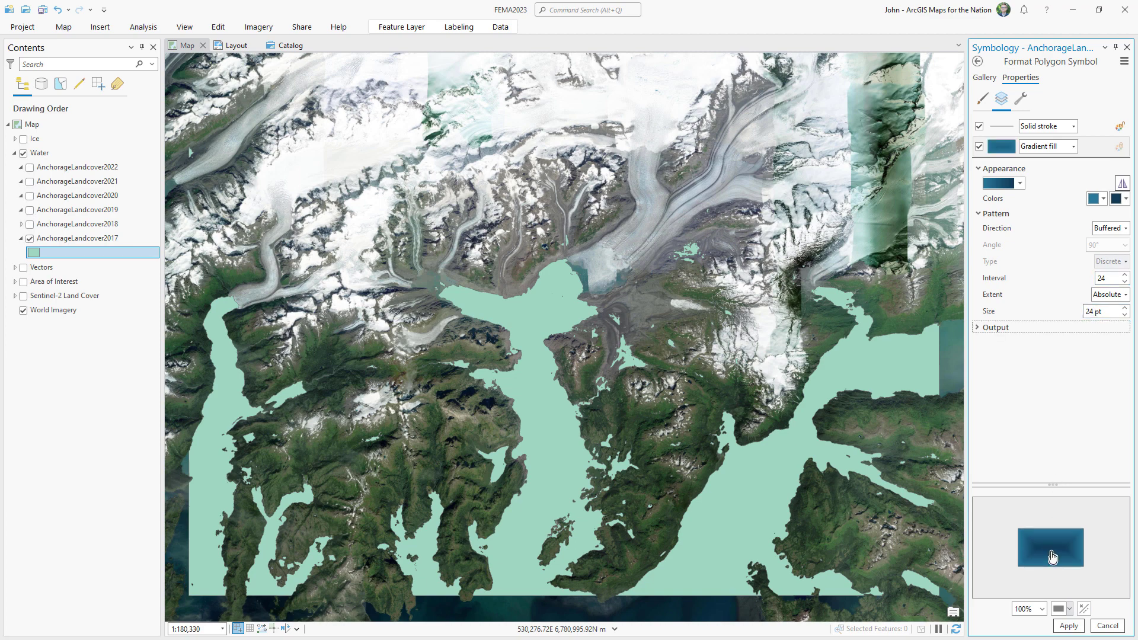
{"action": "left_click", "coordinate": [1075, 629]}
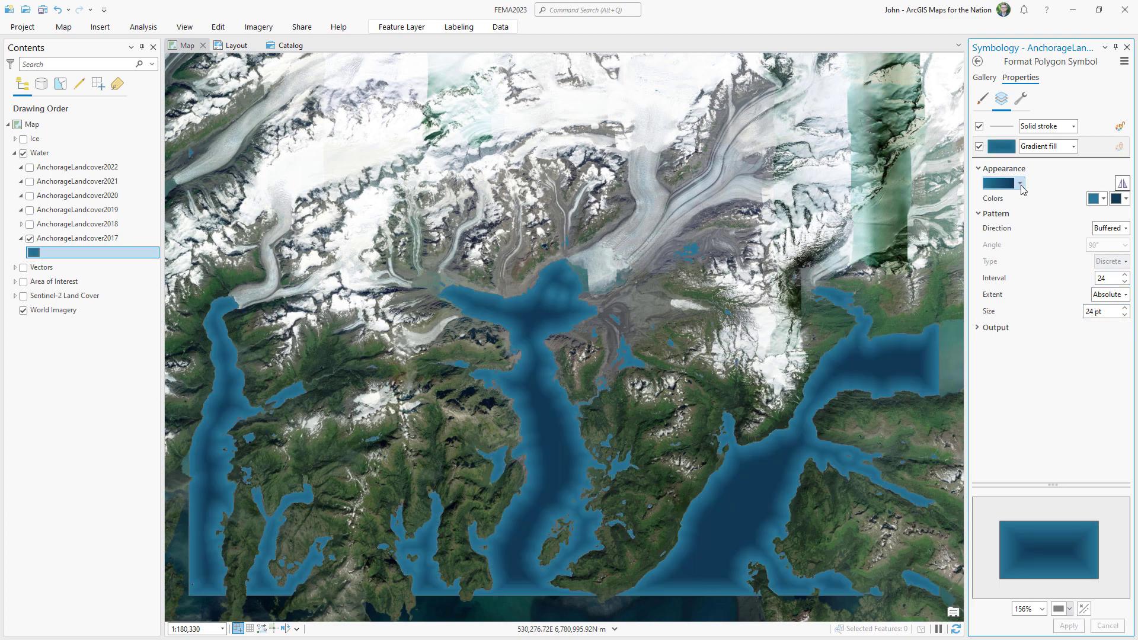
- Add three colour stops to the water gradient scheme at 16%, 26% and 46%
{"action": "left_click", "coordinate": [1020, 183]}
{"action": "left_click", "coordinate": [1028, 285]}
{"action": "left_click", "coordinate": [875, 179]}
{"action": "left_click_drag", "start_coordinate": [775, 230], "coordinate": [694, 231]}
{"action": "left_click", "coordinate": [876, 179]}
{"action": "mouse_move", "coordinate": [788, 230]}
{"action": "left_mouse_down"}
{"action": "mouse_move", "coordinate": [717, 233]}
{"action": "mouse_move", "coordinate": [778, 231]}
{"action": "mouse_move", "coordinate": [765, 231]}
{"action": "left_mouse_up"}
{"action": "left_click", "coordinate": [875, 179]}
{"action": "left_click", "coordinate": [833, 483]}
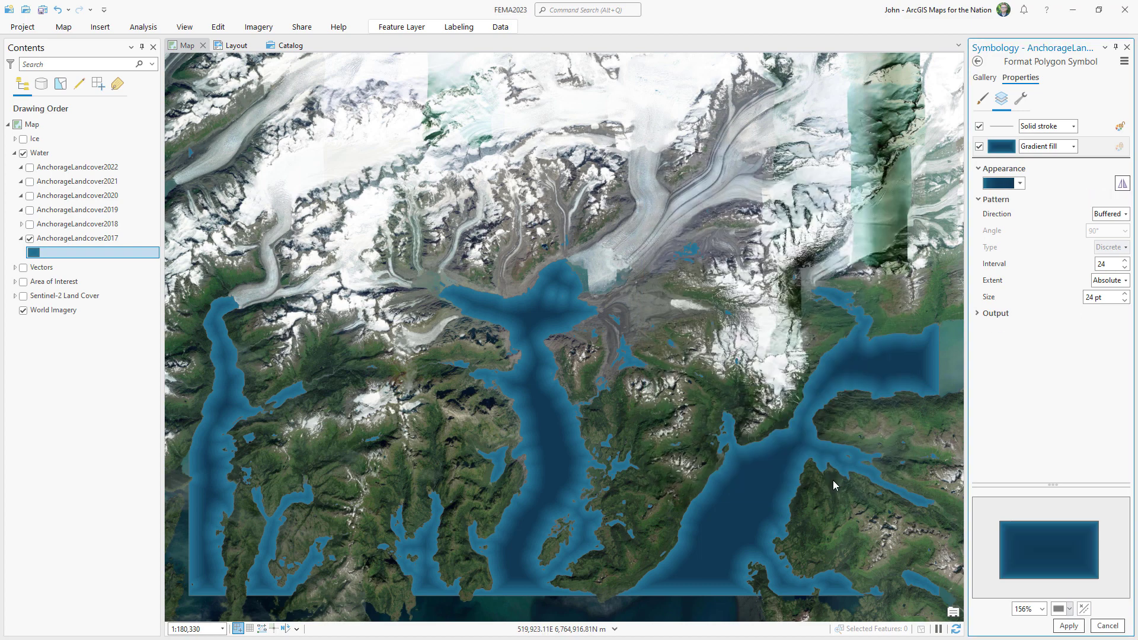
- Zoom in and pan to the glacier's calving front
{"action": "scroll", "coordinate": [563, 320], "scroll_direction": "up", "scroll_amount": 3}
{"action": "scroll", "coordinate": [525, 328], "scroll_direction": "up", "scroll_amount": 3}
{"action": "left_click_drag", "start_coordinate": [531, 348], "coordinate": [351, 449]}
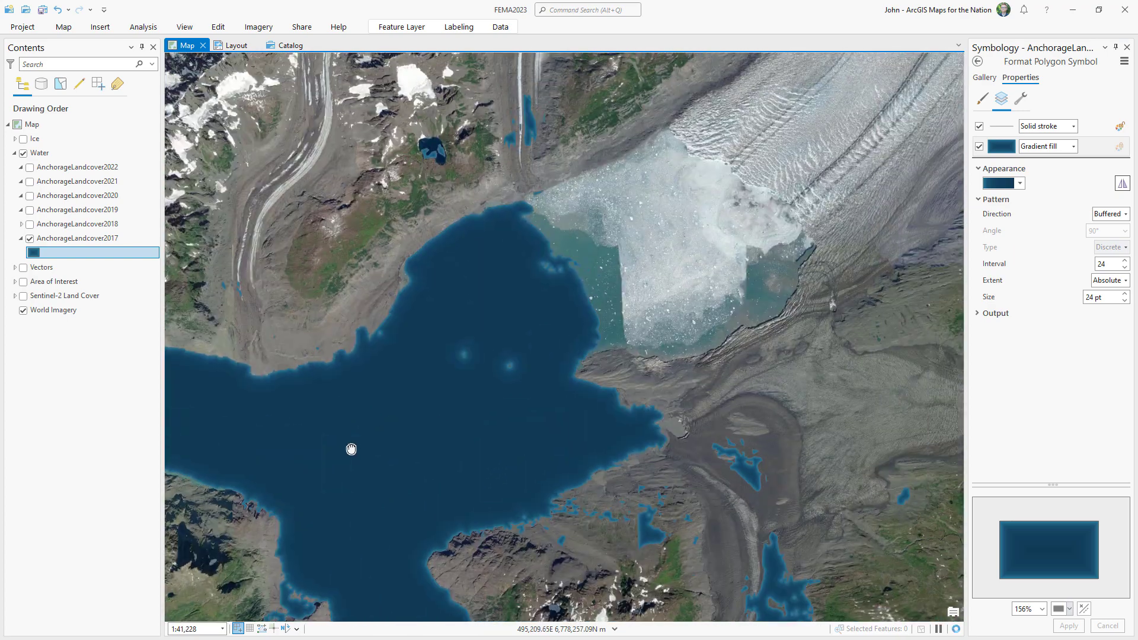
- Reorder the water symbol layers so the fill draws above the outline
{"action": "left_click", "coordinate": [1020, 98]}
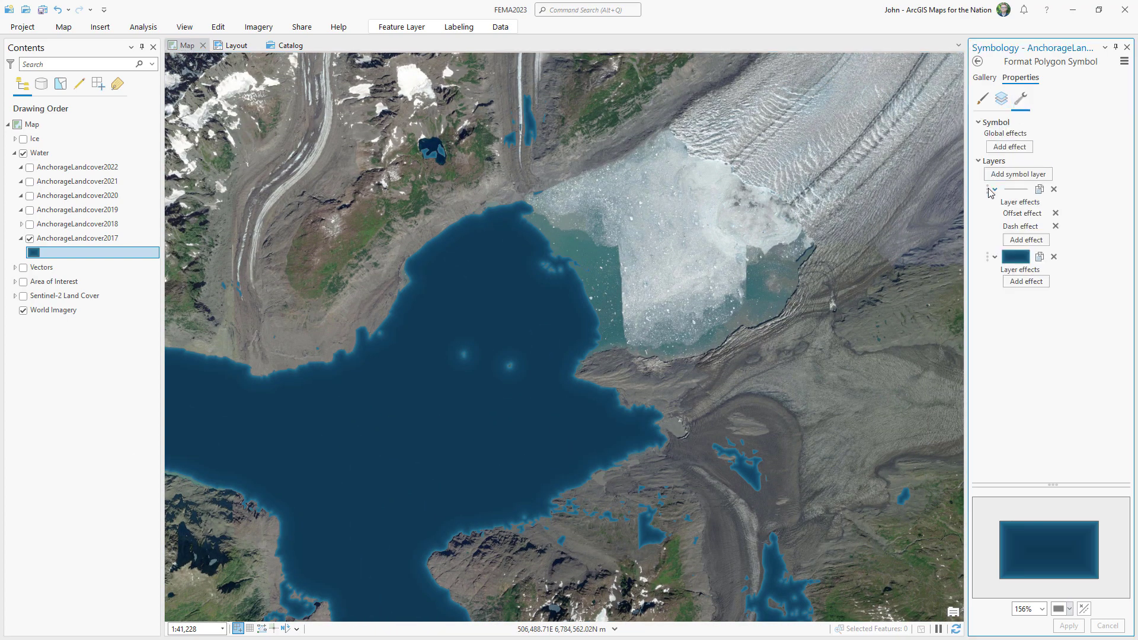
{"action": "left_click_drag", "start_coordinate": [987, 189], "coordinate": [989, 280]}
{"action": "left_click", "coordinate": [1001, 98]}
- Make the outline a gradient stroke starting with cream FFEBBE
{"action": "left_click", "coordinate": [1062, 146]}
{"action": "left_click", "coordinate": [1073, 147]}
{"action": "left_click", "coordinate": [1057, 183]}
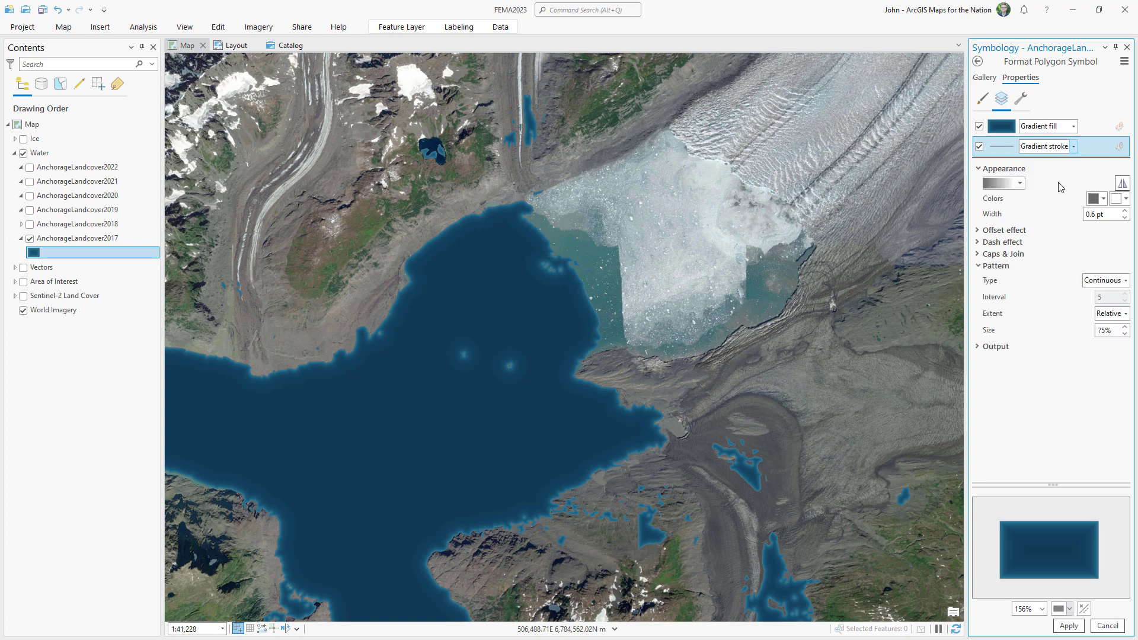
{"action": "left_click", "coordinate": [1094, 202]}
{"action": "left_click", "coordinate": [1002, 396]}
{"action": "double_click", "coordinate": [234, 232]}
{"action": "left_click", "coordinate": [283, 255]}
- Give the stroke a transparent FFEBBE second colour, 4 pt width, reversed gradient, and apply
{"action": "left_click", "coordinate": [1118, 202]}
{"action": "left_click", "coordinate": [1001, 401]}
{"action": "double_click", "coordinate": [253, 233]}
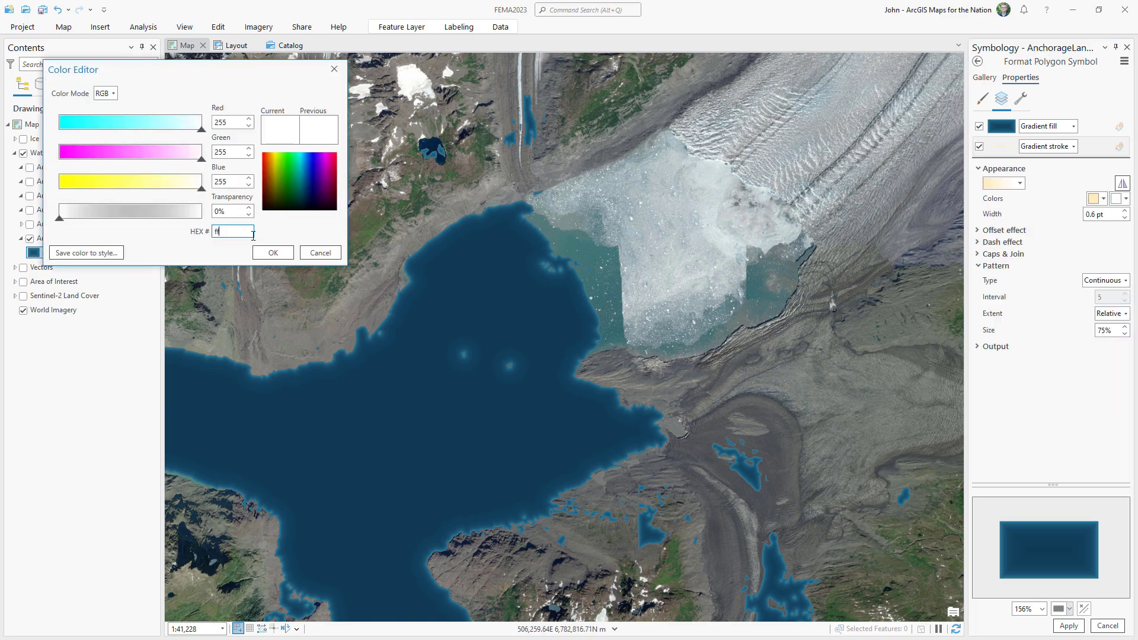
{"action": "key", "text": "Tab"}
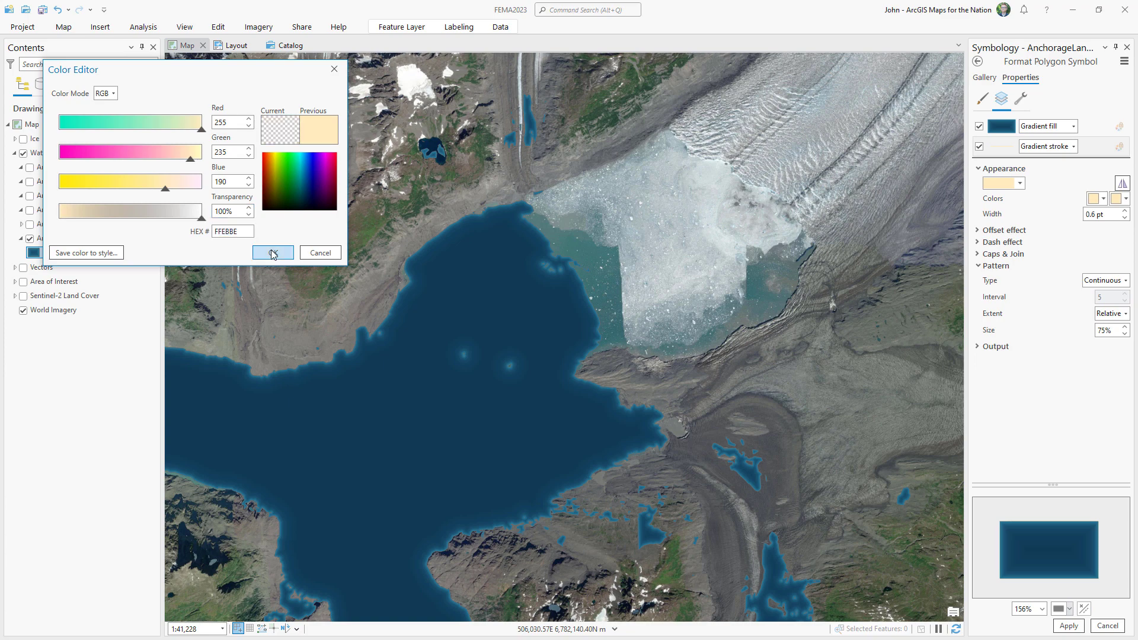
{"action": "left_click", "coordinate": [272, 253]}
{"action": "left_click", "coordinate": [1125, 211]}
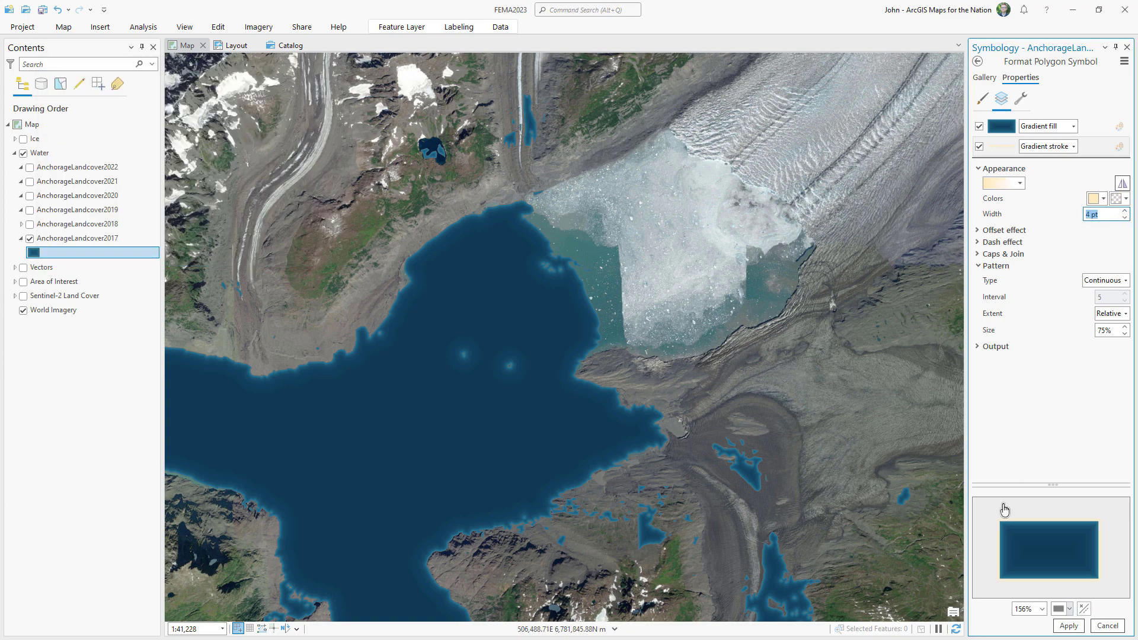
{"action": "scroll", "coordinate": [998, 515], "scroll_direction": "up", "scroll_amount": 5}
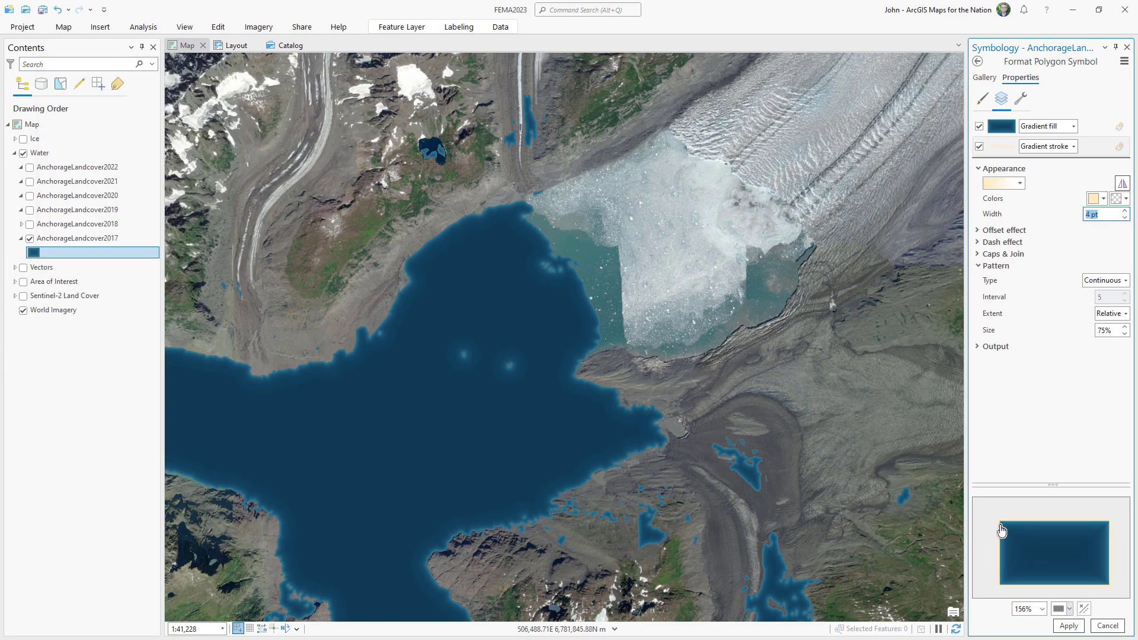
{"action": "left_click", "coordinate": [1122, 187]}
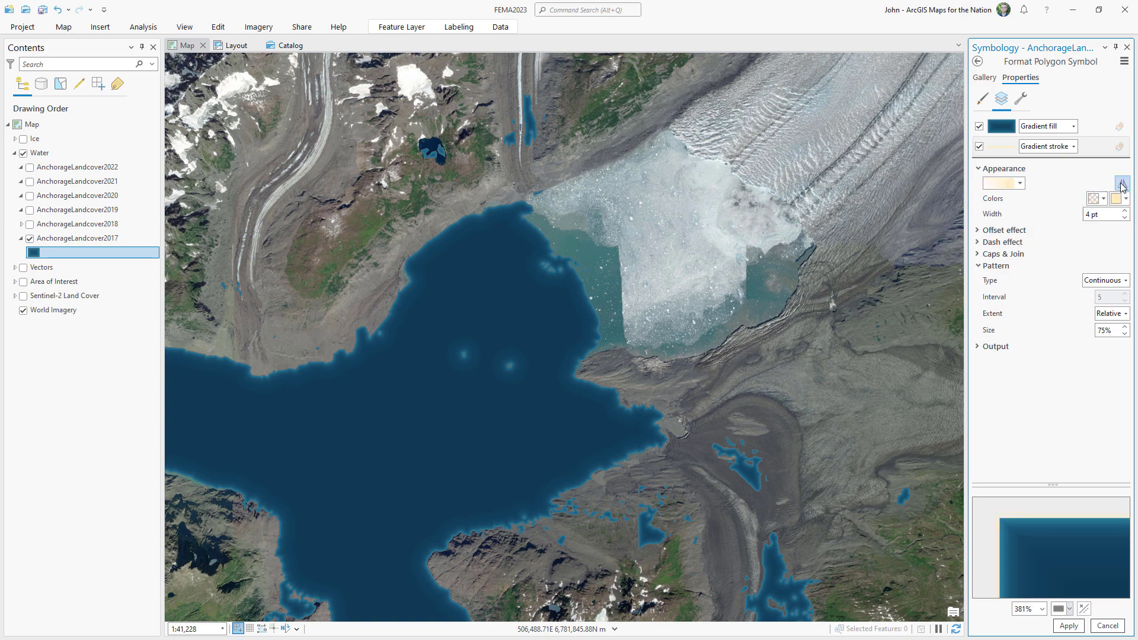
{"action": "left_click", "coordinate": [1061, 628]}
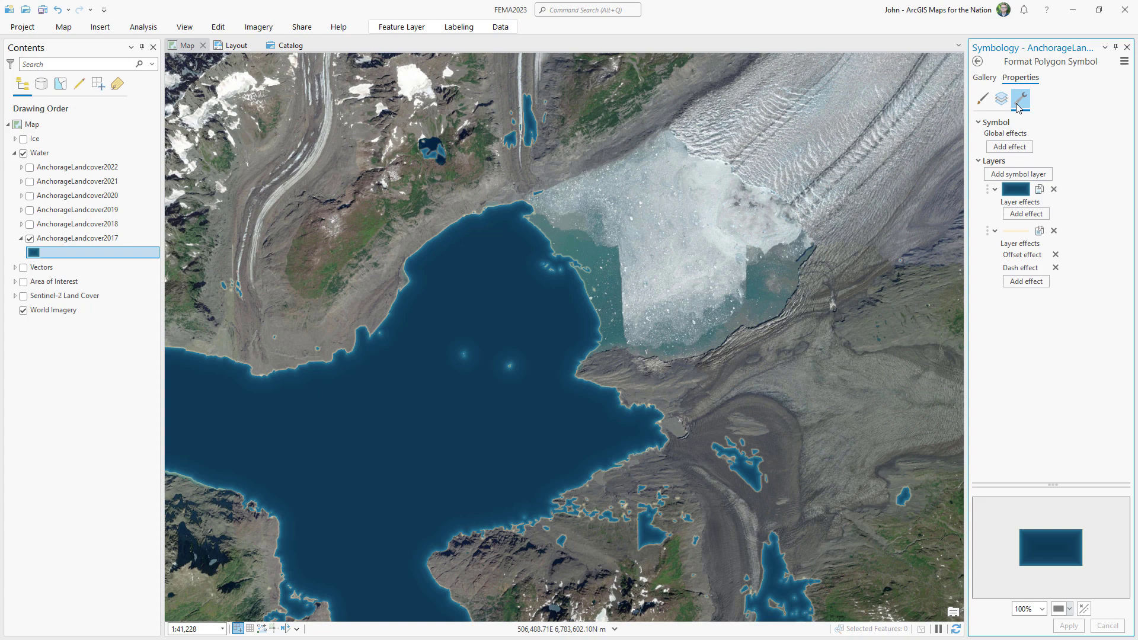
- Add a new picture fill layer to the water symbol with quality set to Picture
{"action": "left_click", "coordinate": [1018, 174]}
{"action": "left_click", "coordinate": [1006, 213]}
{"action": "left_click", "coordinate": [1001, 98]}
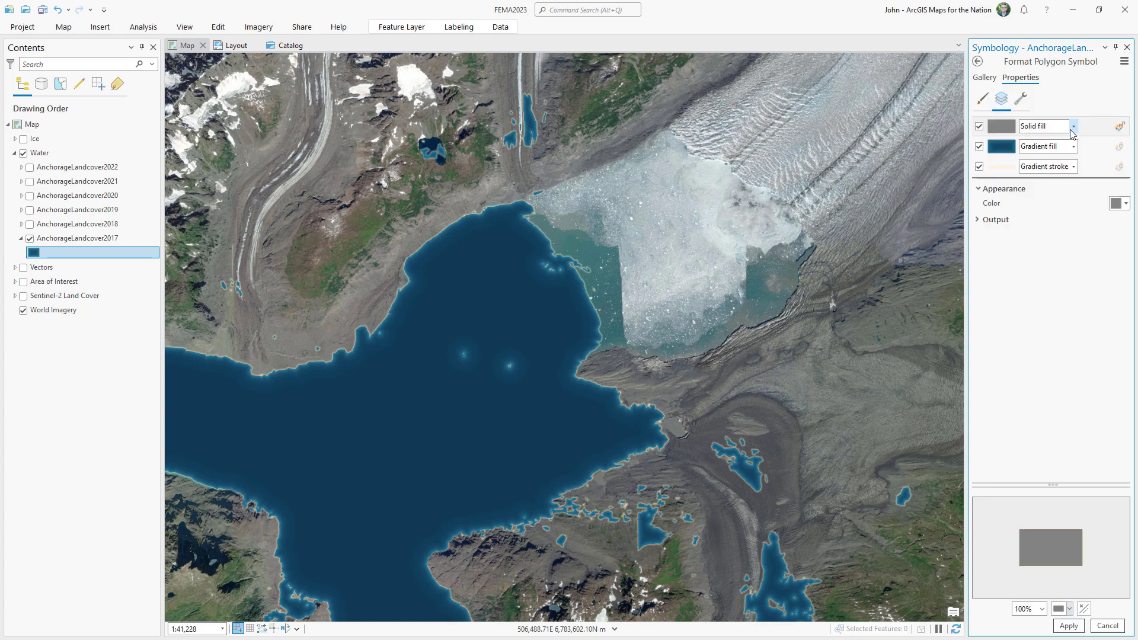
{"action": "left_click", "coordinate": [1073, 126]}
{"action": "left_click", "coordinate": [1046, 175]}
{"action": "left_click", "coordinate": [1112, 224]}
{"action": "left_click", "coordinate": [1117, 251]}
- Load the blue picture into the fill at 100 pt size and apply it
{"action": "left_click", "coordinate": [1003, 203]}
{"action": "left_click", "coordinate": [791, 530]}
{"action": "key", "text": "Tab"}
{"action": "key", "text": "Tab"}
{"action": "key", "text": "Tab"}
{"action": "type", "text": "100"}
{"action": "key", "text": "Tab"}
{"action": "scroll", "coordinate": [1059, 566], "scroll_direction": "up", "scroll_amount": 3}
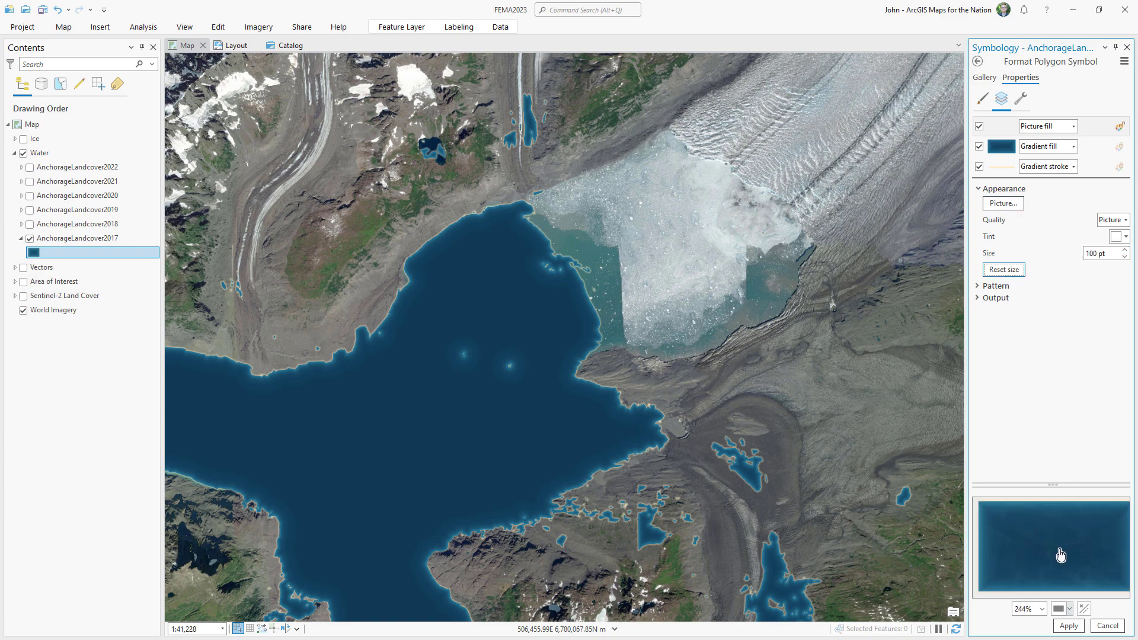
{"action": "left_click", "coordinate": [1069, 626]}
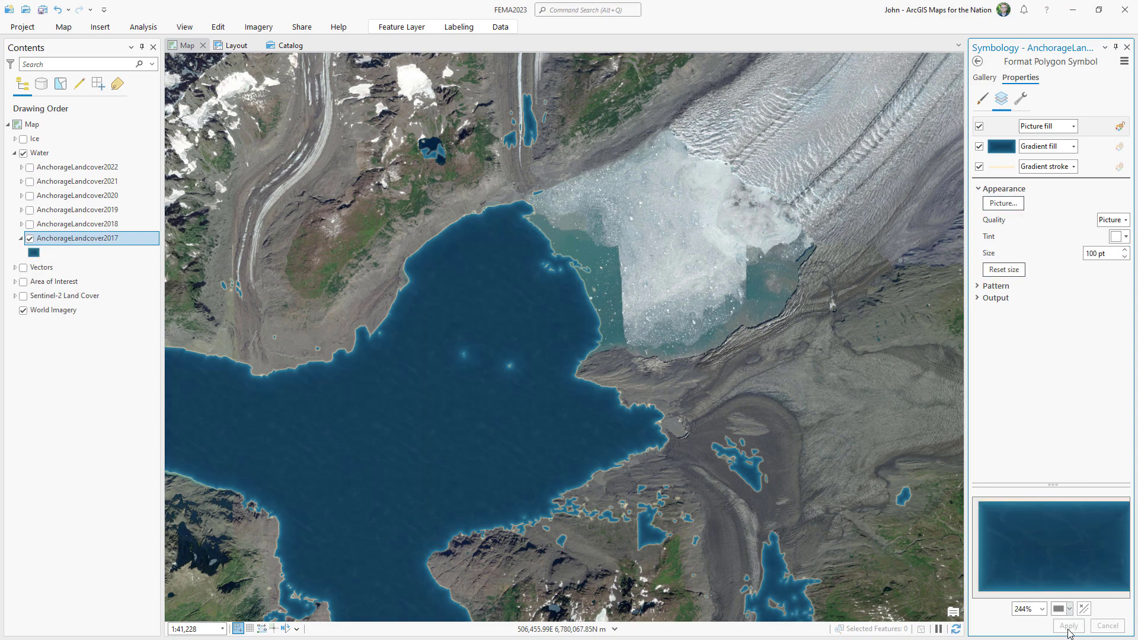
- Save the water symbol to the style as 'Glacial Lake'
{"action": "left_click", "coordinate": [1124, 61]}
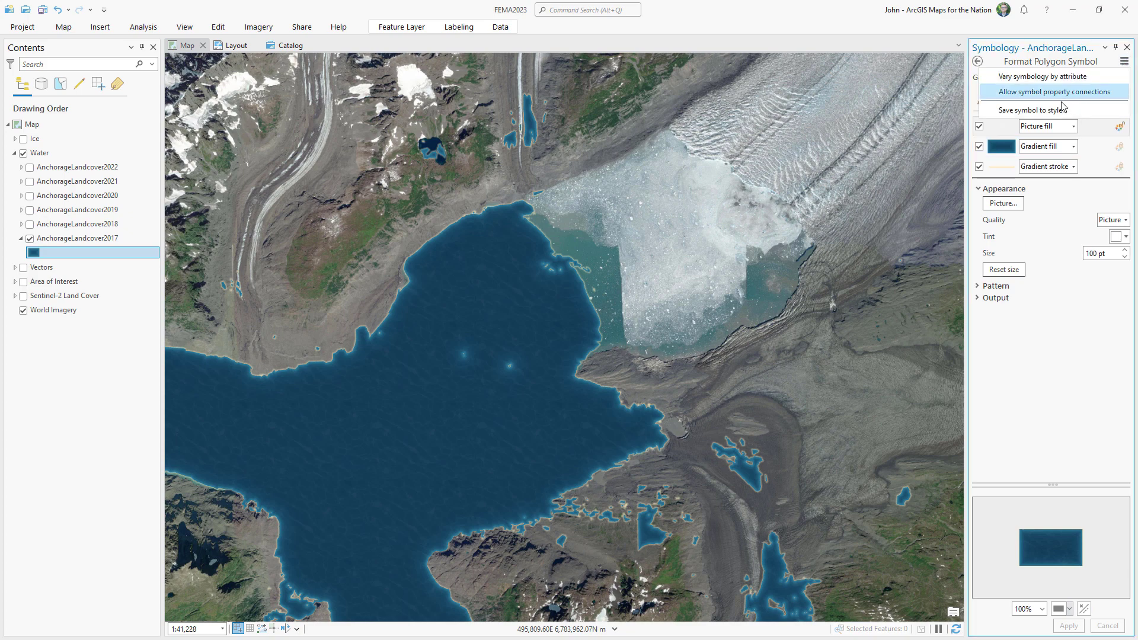
{"action": "left_click", "coordinate": [1056, 112]}
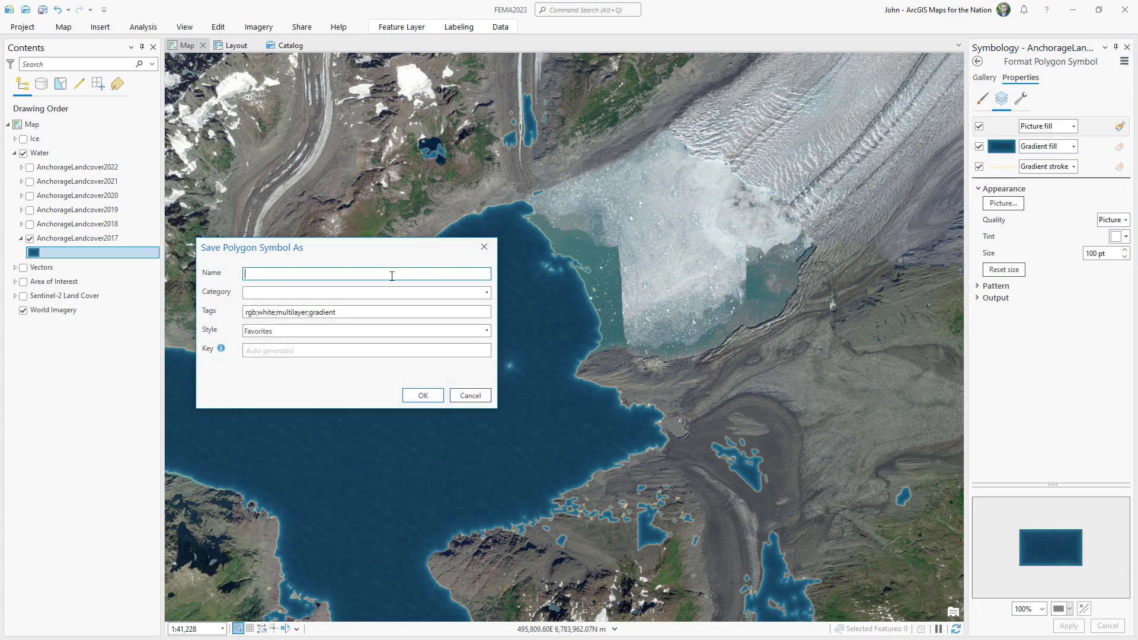
{"action": "type", "text": "Glacial Lake"}
{"action": "left_click", "coordinate": [417, 398]}
- Apply Glacial Lake to the 2018 water layer, leaving the 2018 and 2019 layers hidden
{"action": "left_click", "coordinate": [21, 224]}
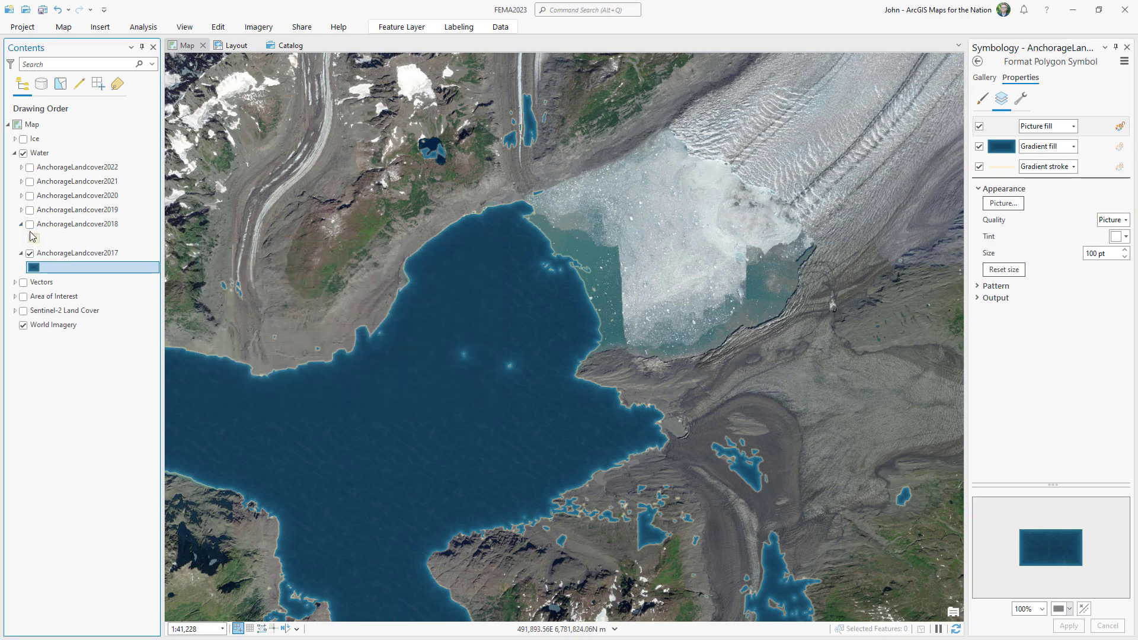
{"action": "left_click", "coordinate": [30, 224]}
{"action": "left_click", "coordinate": [34, 238]}
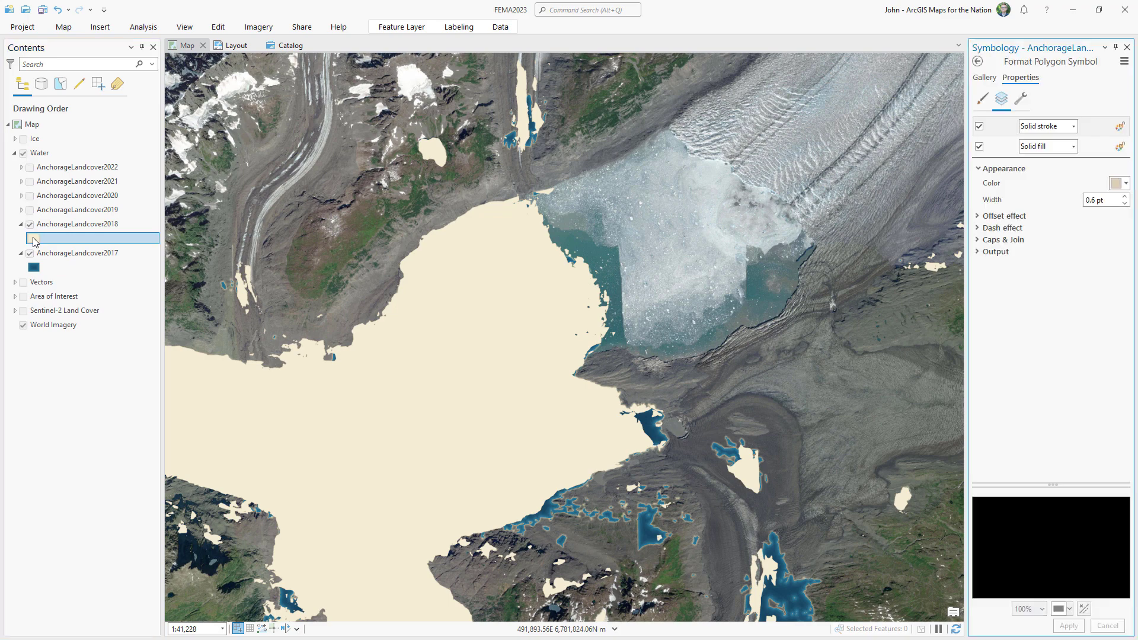
{"action": "left_click", "coordinate": [984, 78]}
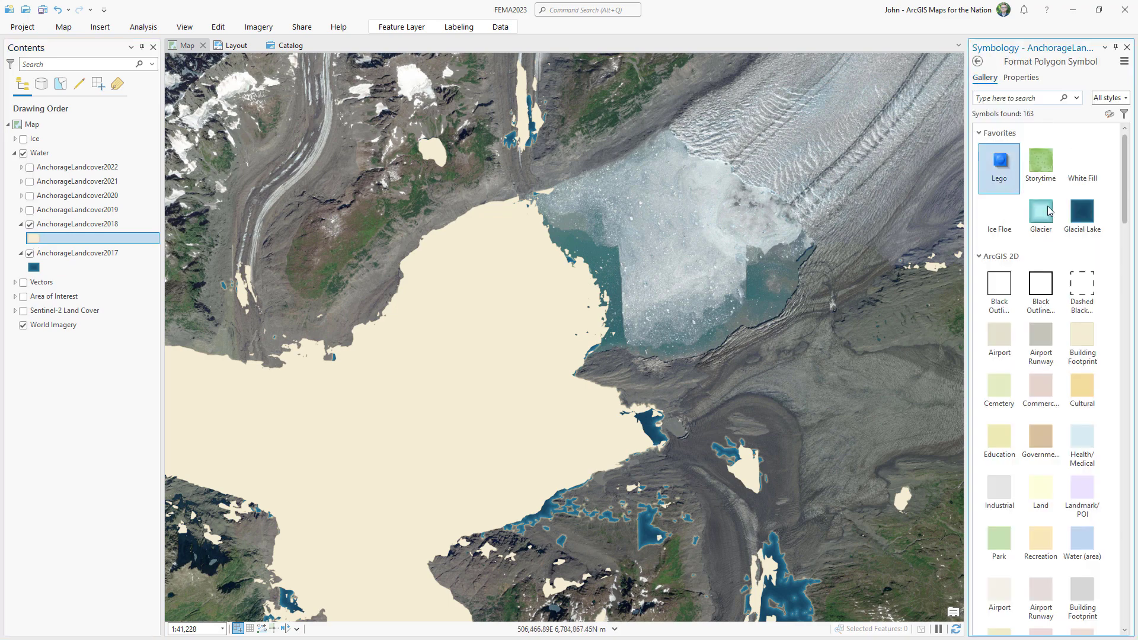
{"action": "left_click", "coordinate": [1074, 214]}
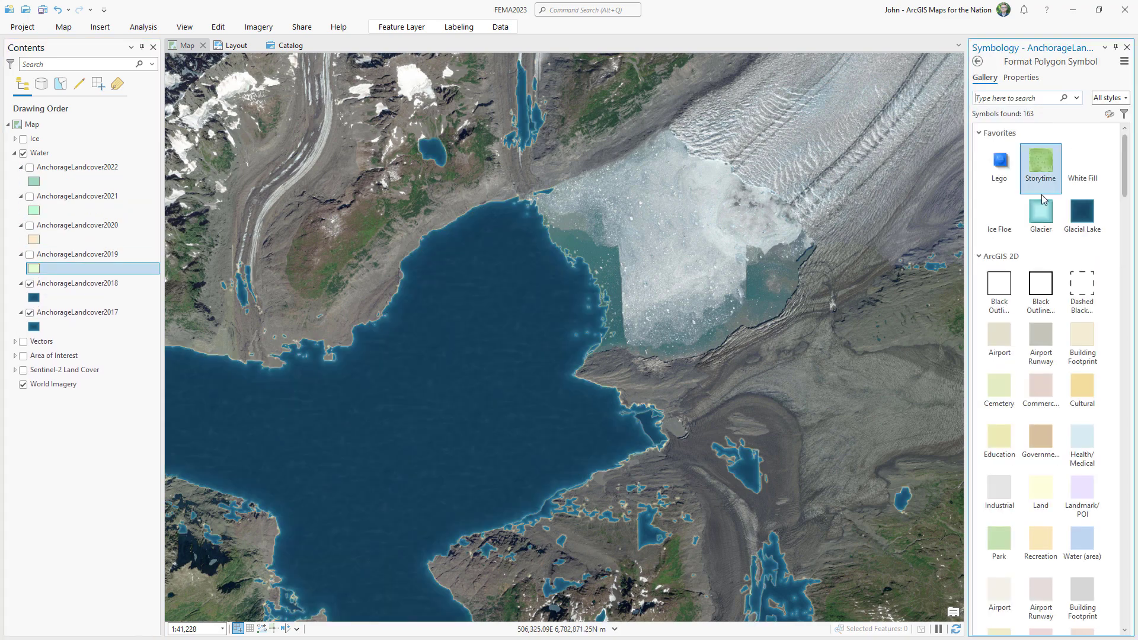
{"action": "left_click", "coordinate": [30, 255]}
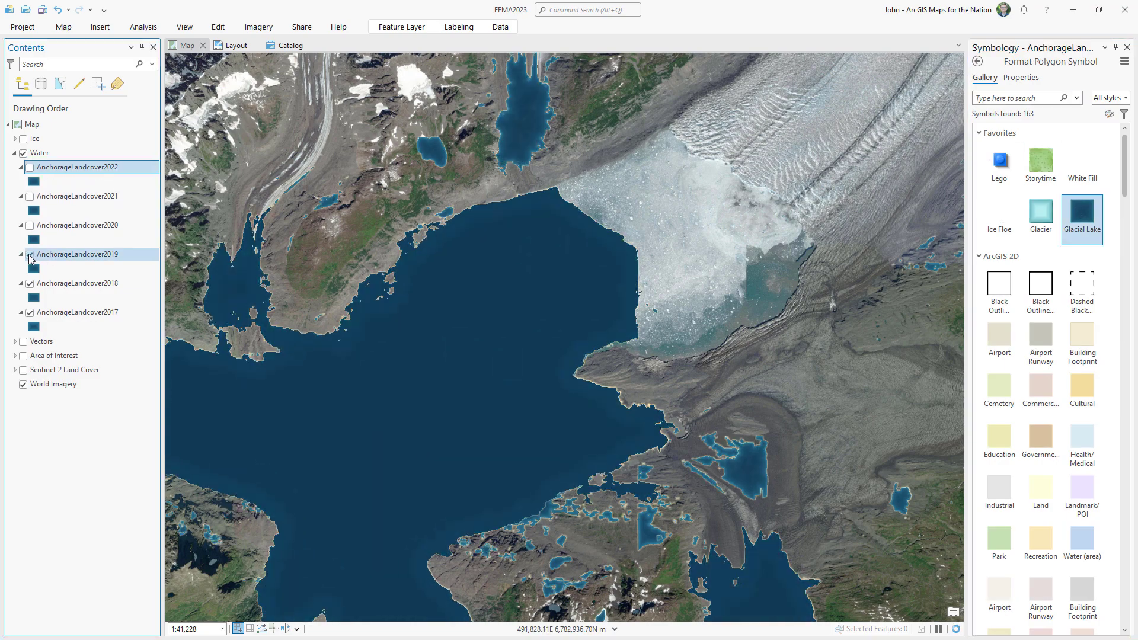
{"action": "left_click", "coordinate": [30, 256]}
{"action": "left_click", "coordinate": [30, 284]}
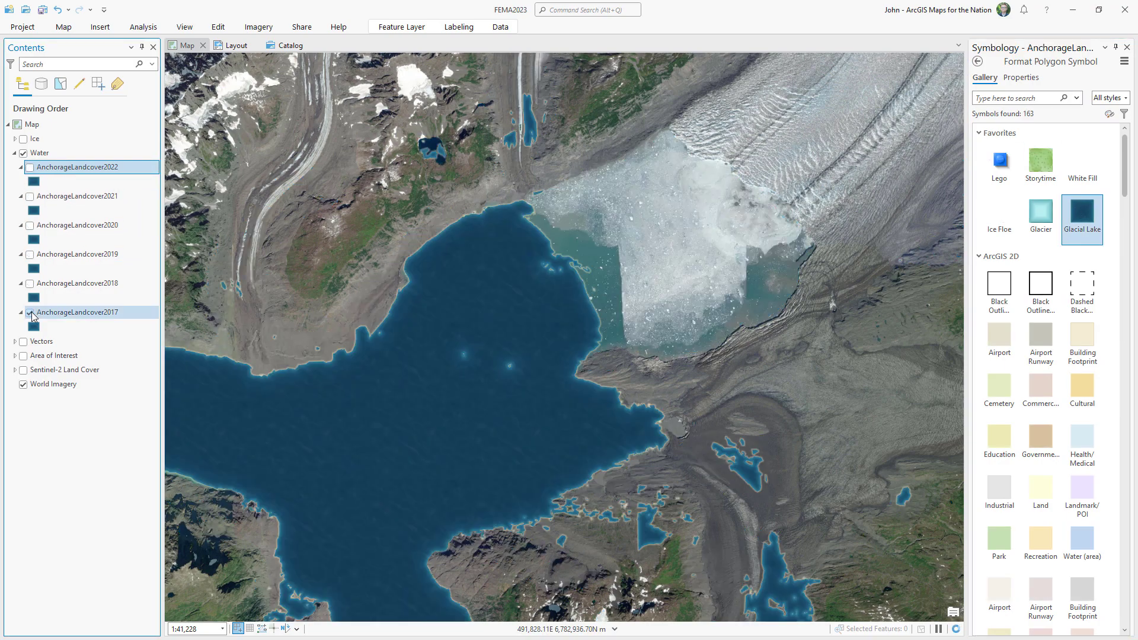
- Select the AnchorageLandcover2017 water layer in the Contents pane
{"action": "left_click", "coordinate": [46, 314]}
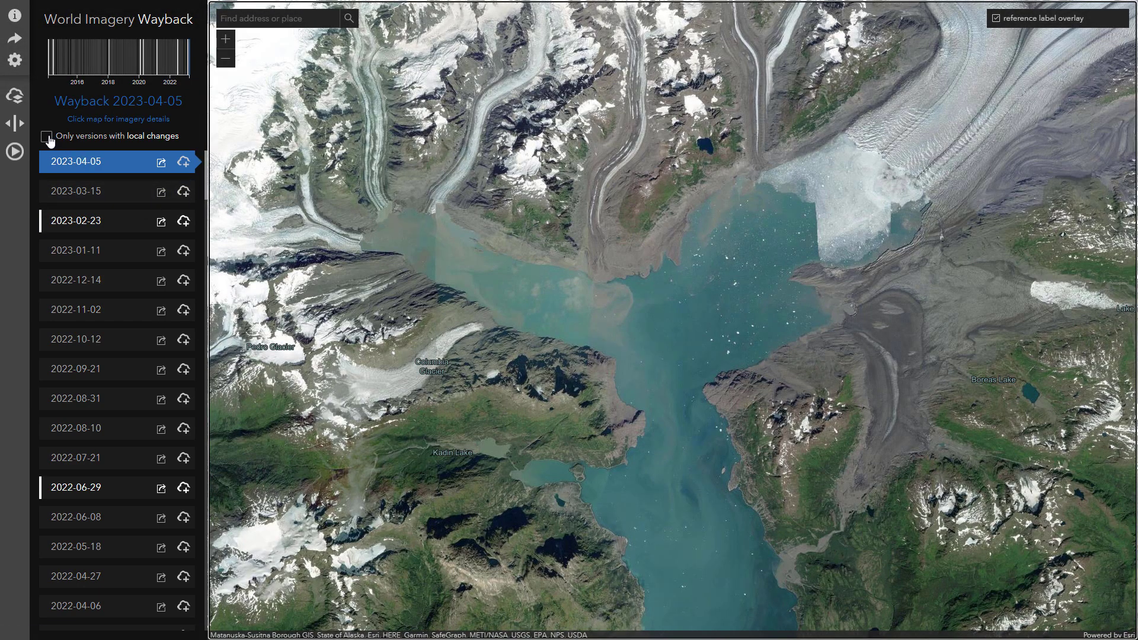
- Filter to versions with local changes, frame the glacier front, and select the 2018-01-18 imagery
{"action": "left_click", "coordinate": [48, 137]}
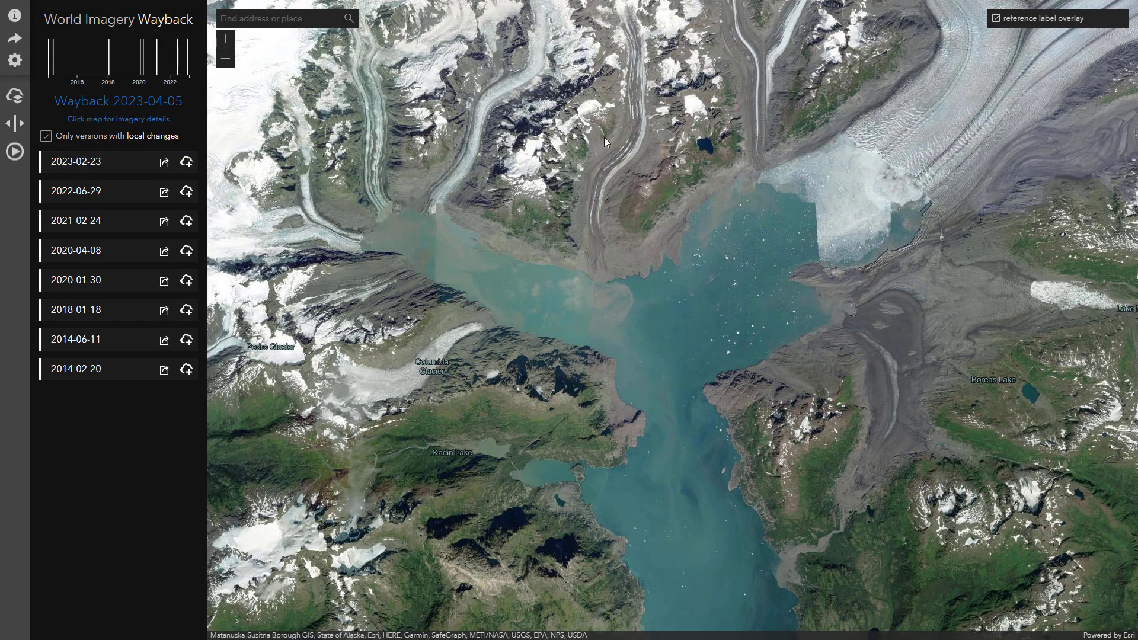
{"action": "left_click_drag", "start_coordinate": [795, 225], "coordinate": [711, 292]}
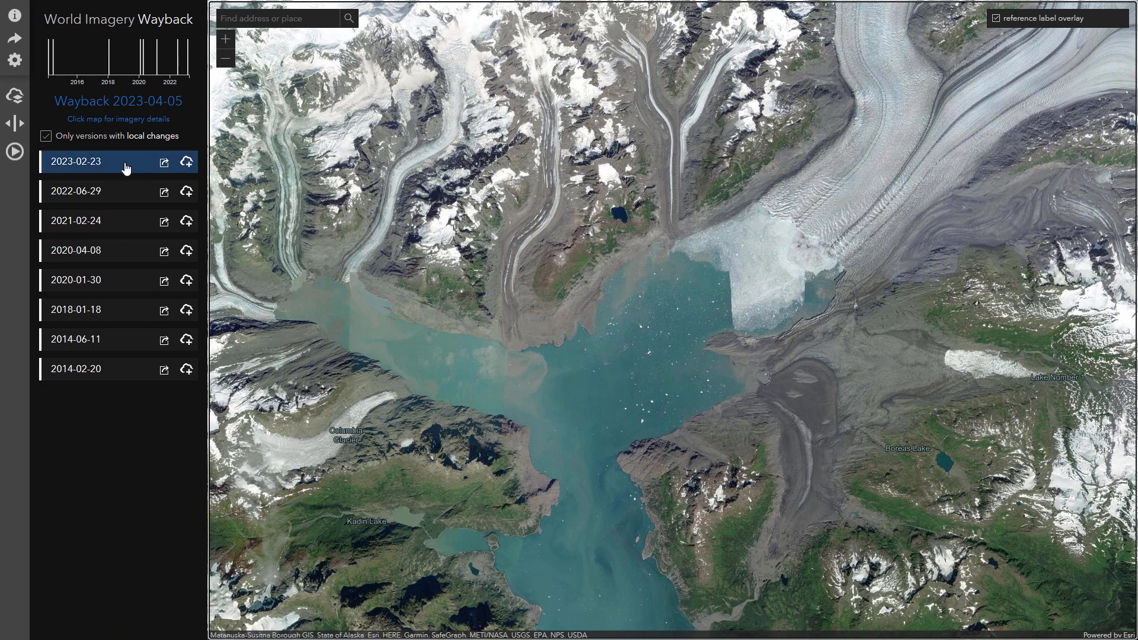
{"action": "mouse_move", "coordinate": [126, 168]}
{"action": "mouse_move", "coordinate": [126, 224]}
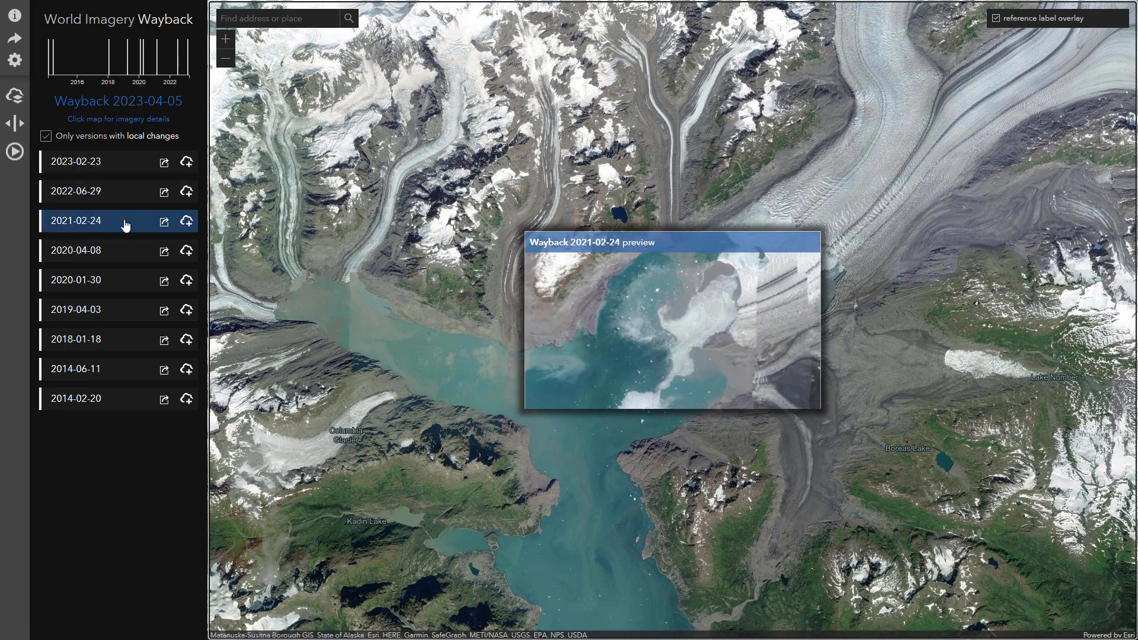
{"action": "mouse_move", "coordinate": [122, 256]}
{"action": "mouse_move", "coordinate": [121, 283]}
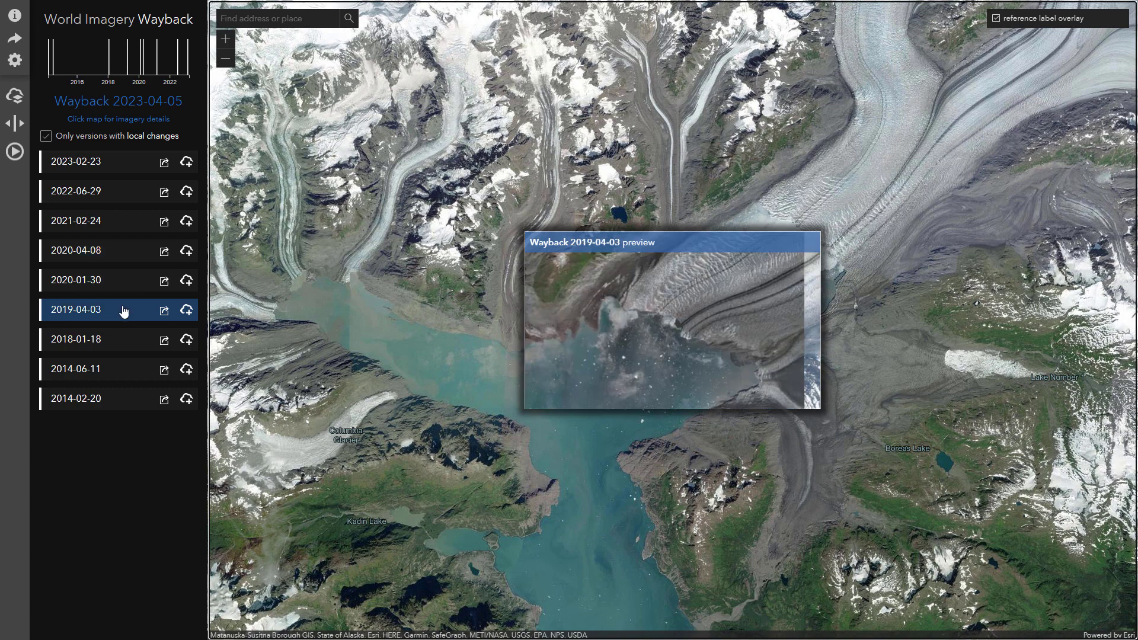
{"action": "mouse_move", "coordinate": [121, 378]}
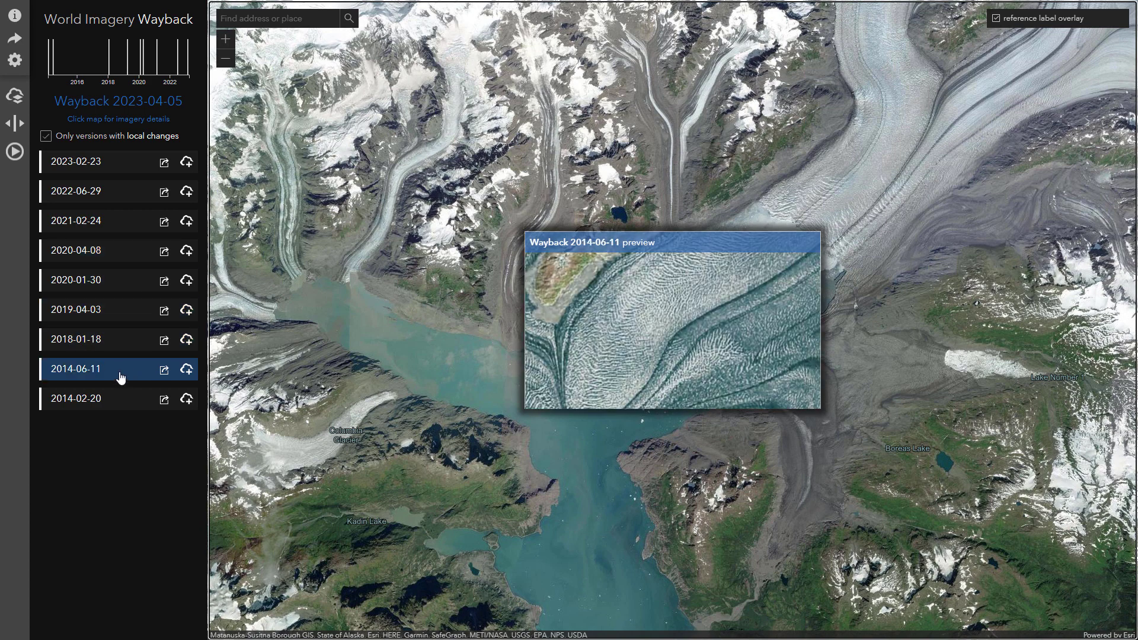
{"action": "left_click", "coordinate": [119, 344]}
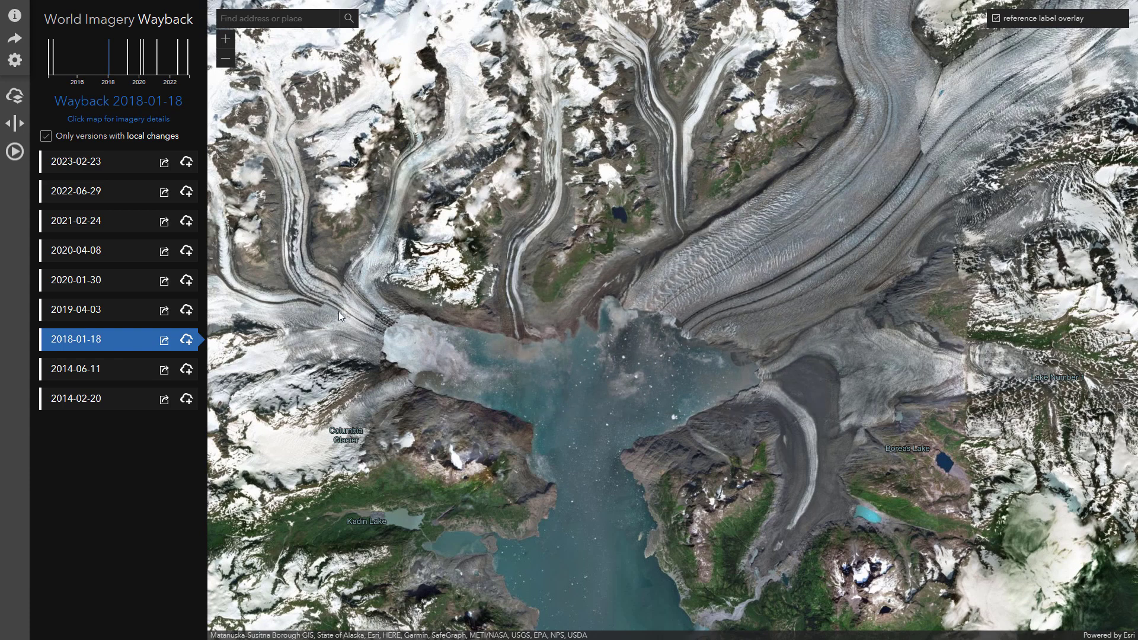
- Copy the web address of the 2018-01-18 version's item page and return to ArcGIS Pro
{"action": "left_click", "coordinate": [165, 341]}
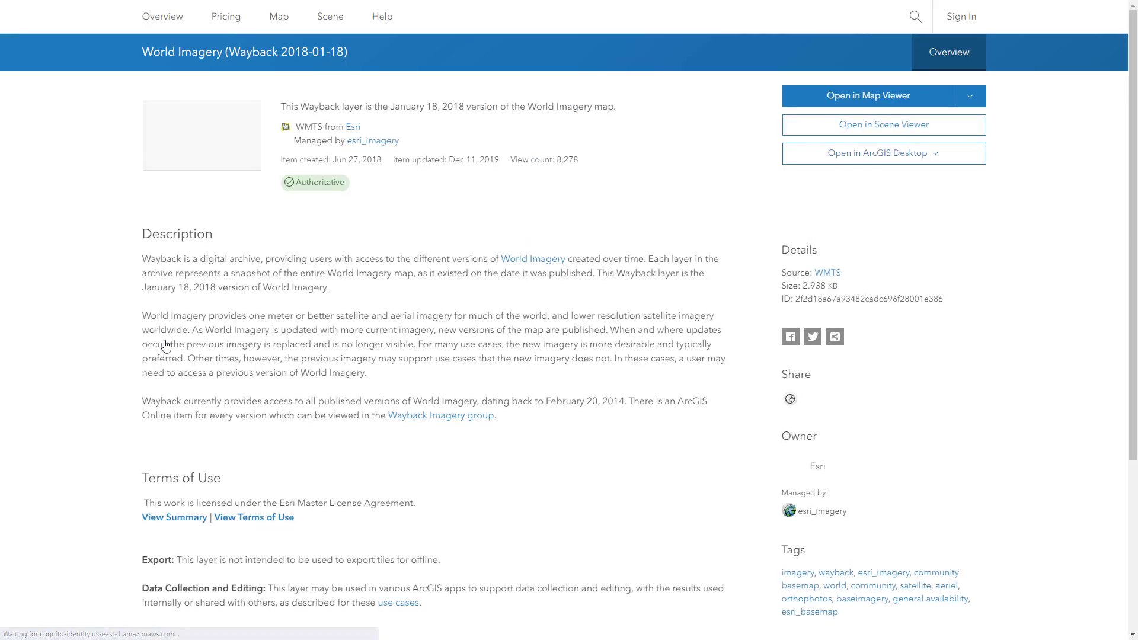
{"action": "key", "text": "F11"}
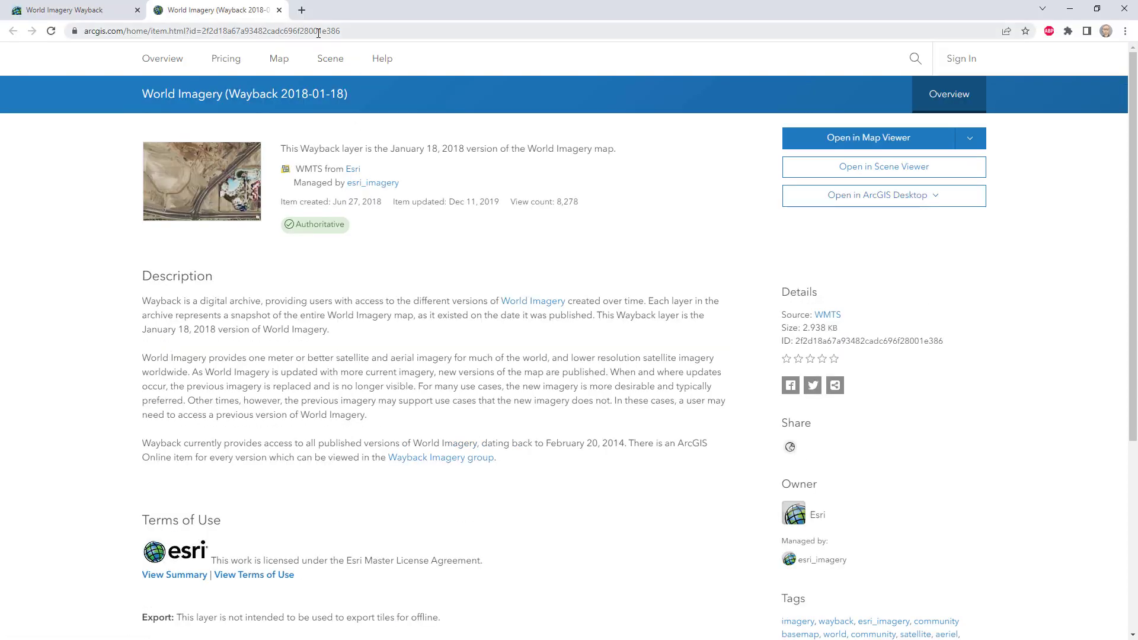
{"action": "left_click", "coordinate": [320, 31]}
{"action": "key", "text": "ctrl+c"}
{"action": "right_click", "coordinate": [319, 31]}
{"action": "left_click", "coordinate": [348, 99]}
{"action": "key", "text": "alt+Tab"}
- Add the Wayback 2018-01-18 imagery layer from the copied item address
{"action": "left_click", "coordinate": [252, 75]}
{"action": "left_click", "coordinate": [280, 126]}
{"action": "right_click", "coordinate": [450, 330]}
{"action": "left_click", "coordinate": [471, 370]}
{"action": "left_click", "coordinate": [638, 385]}
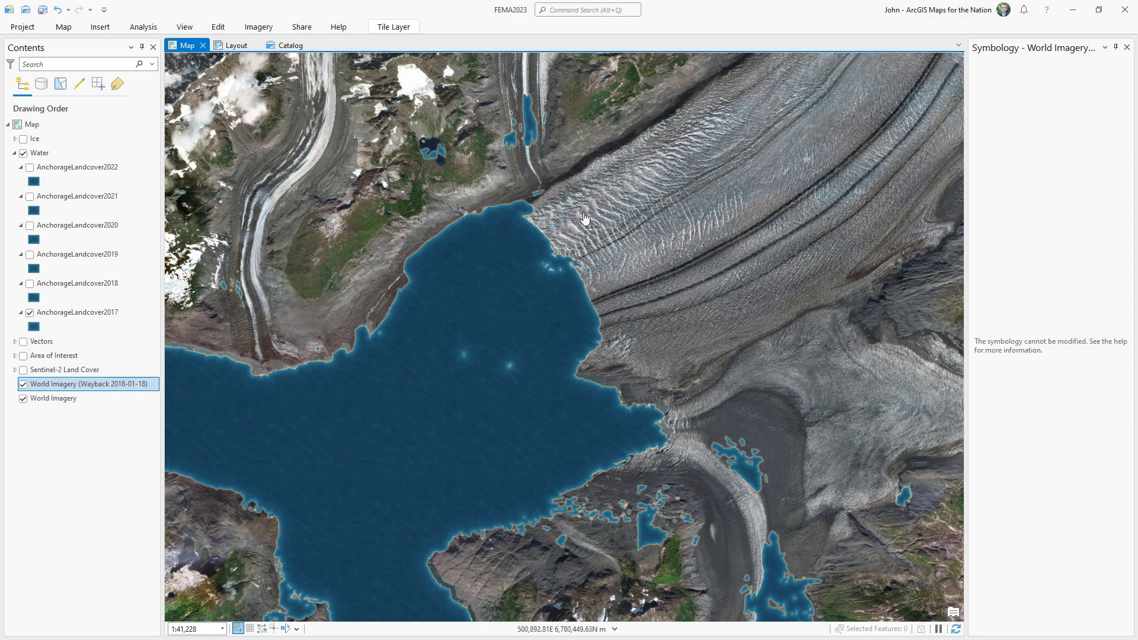
- Hide World Imagery, turn on the 2017 ice layer, and review its definition query without changes
{"action": "left_click", "coordinate": [23, 399]}
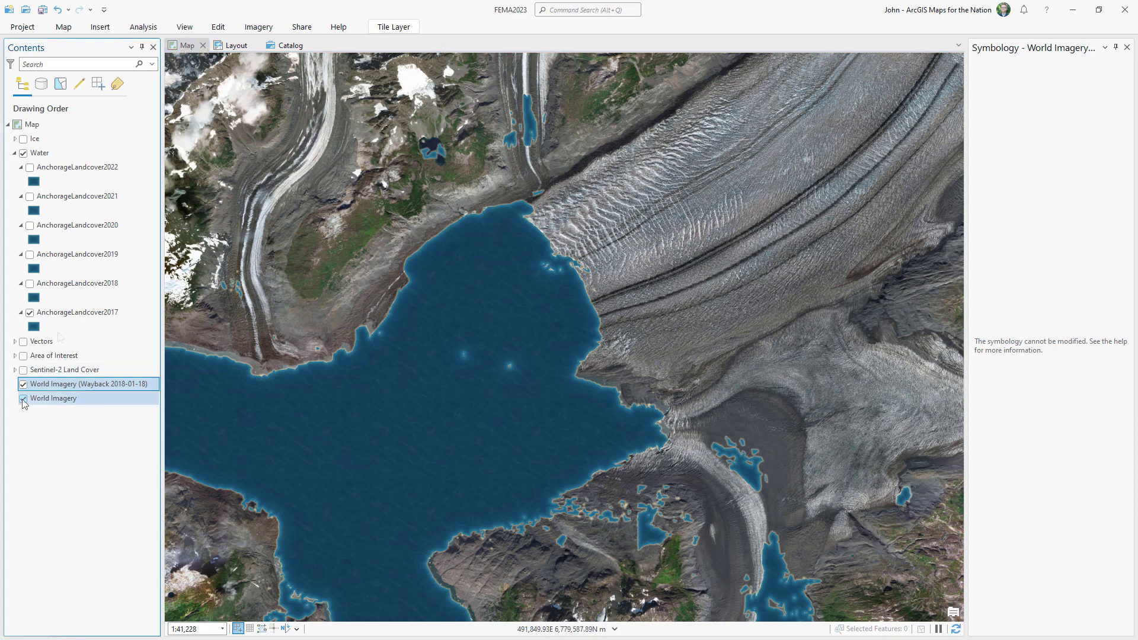
{"action": "left_click", "coordinate": [14, 139]}
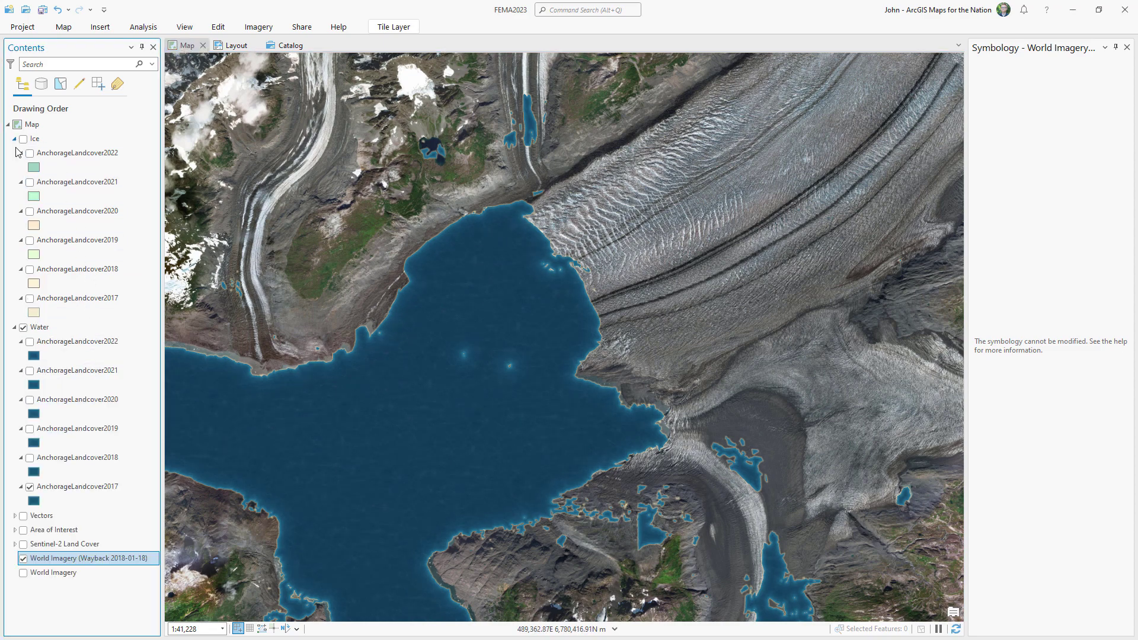
{"action": "left_click", "coordinate": [30, 299]}
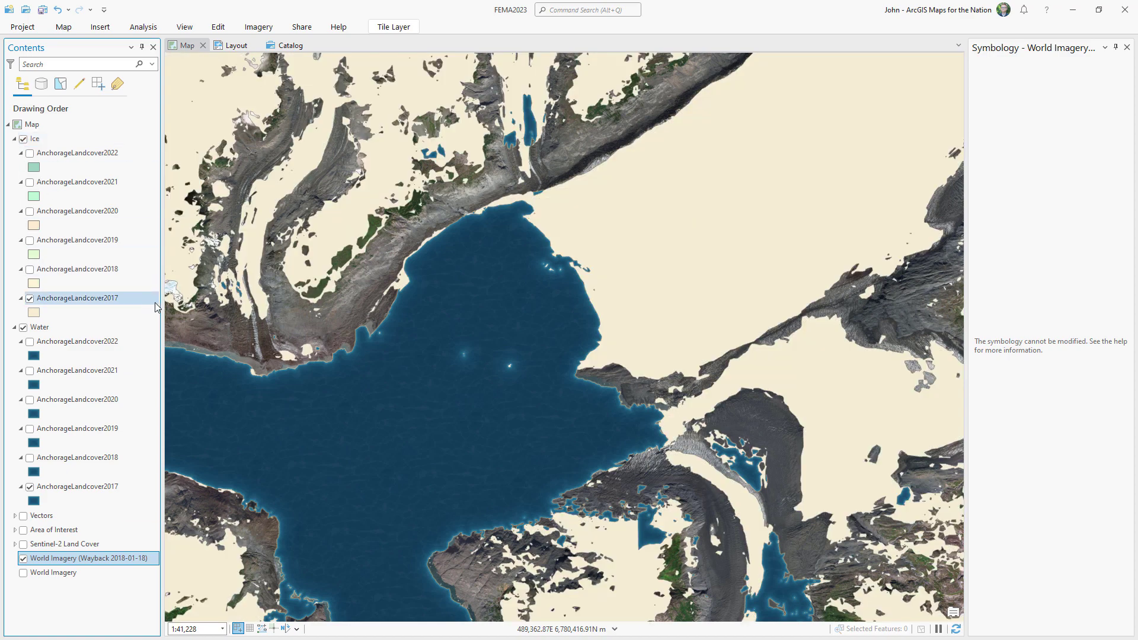
{"action": "double_click", "coordinate": [155, 301]}
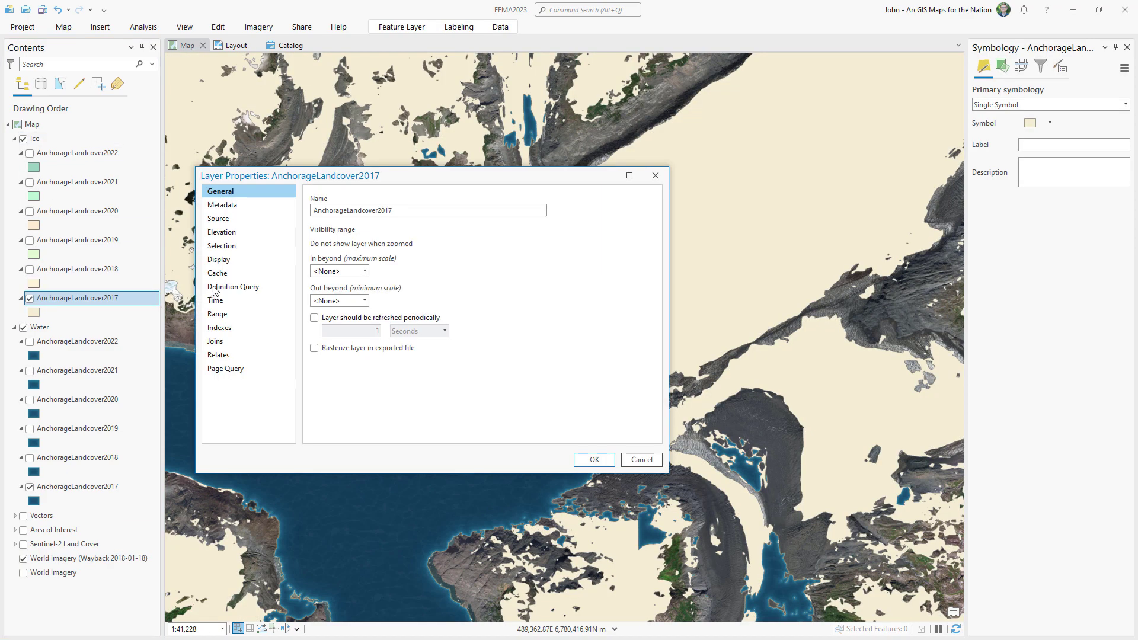
{"action": "left_click", "coordinate": [221, 288]}
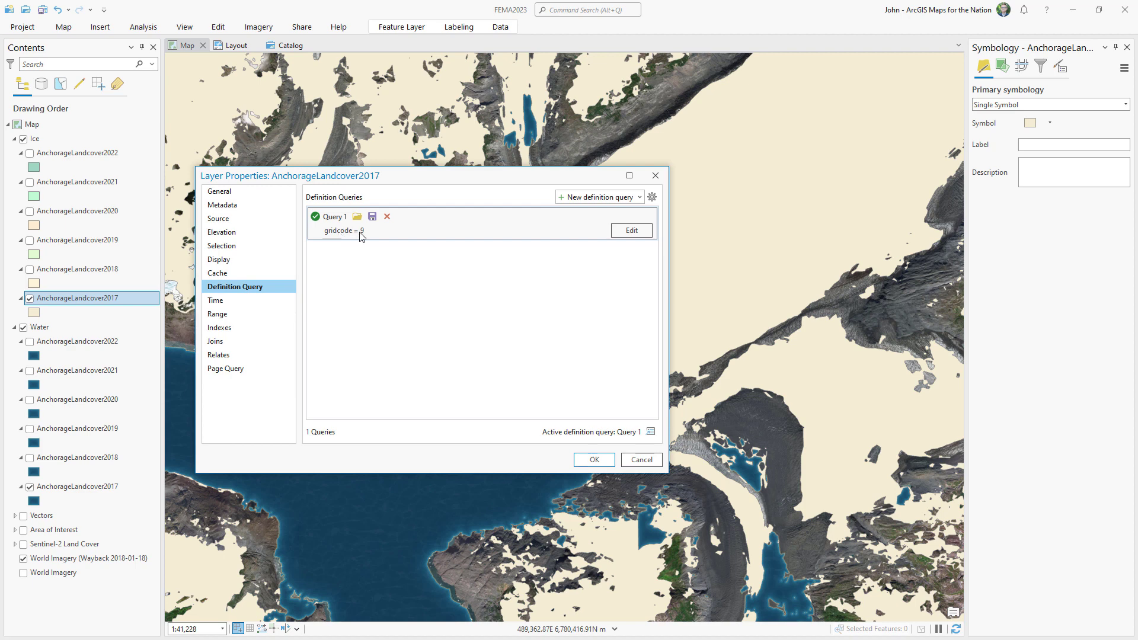
{"action": "left_click", "coordinate": [635, 462]}
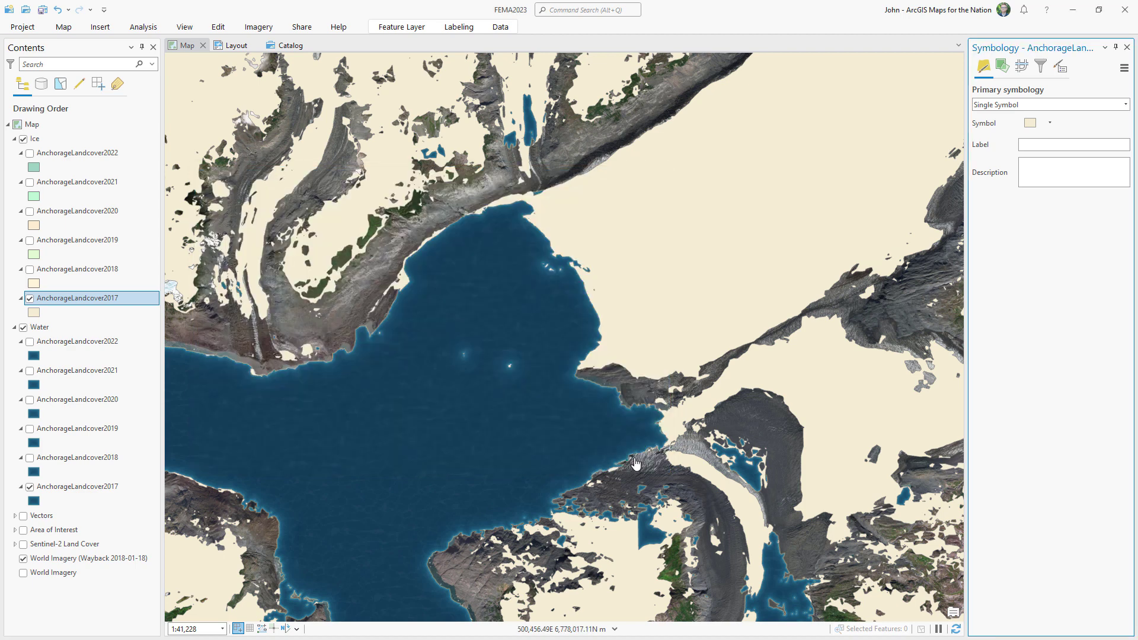
- Change the 2017 ice fill to a gradient from teal 6BBAB7 to light cyan DCFAFF
{"action": "left_click", "coordinate": [1030, 123]}
{"action": "left_click", "coordinate": [1073, 146]}
{"action": "left_click", "coordinate": [1040, 182]}
{"action": "left_click", "coordinate": [1094, 198]}
{"action": "left_click", "coordinate": [1008, 399]}
{"action": "double_click", "coordinate": [237, 231]}
{"action": "type", "text": "6bb"}
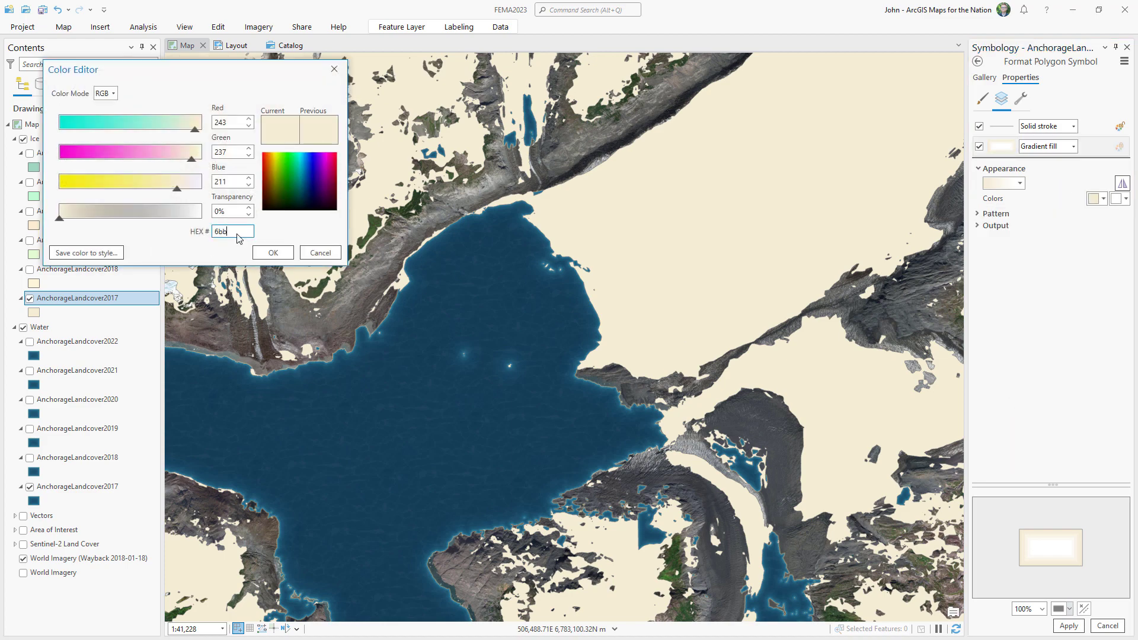
{"action": "type", "text": "ab7"}
{"action": "left_click", "coordinate": [270, 252]}
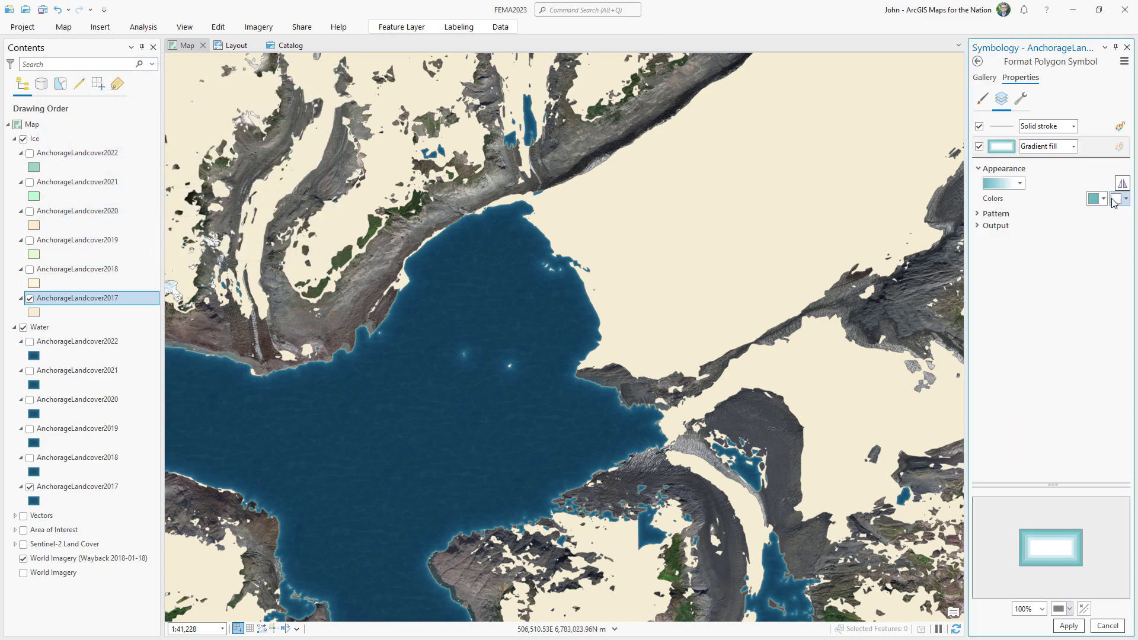
{"action": "left_click", "coordinate": [1126, 199]}
{"action": "left_click", "coordinate": [1007, 399]}
{"action": "double_click", "coordinate": [246, 230]}
{"action": "type", "text": "dcfaff"}
{"action": "left_click", "coordinate": [273, 251]}
- Set the buffered gradient to absolute extent with interval 33 and size 33 pt
{"action": "left_click", "coordinate": [979, 216]}
{"action": "left_click", "coordinate": [1125, 295]}
{"action": "left_click", "coordinate": [1114, 305]}
{"action": "key", "text": "shift+Tab"}
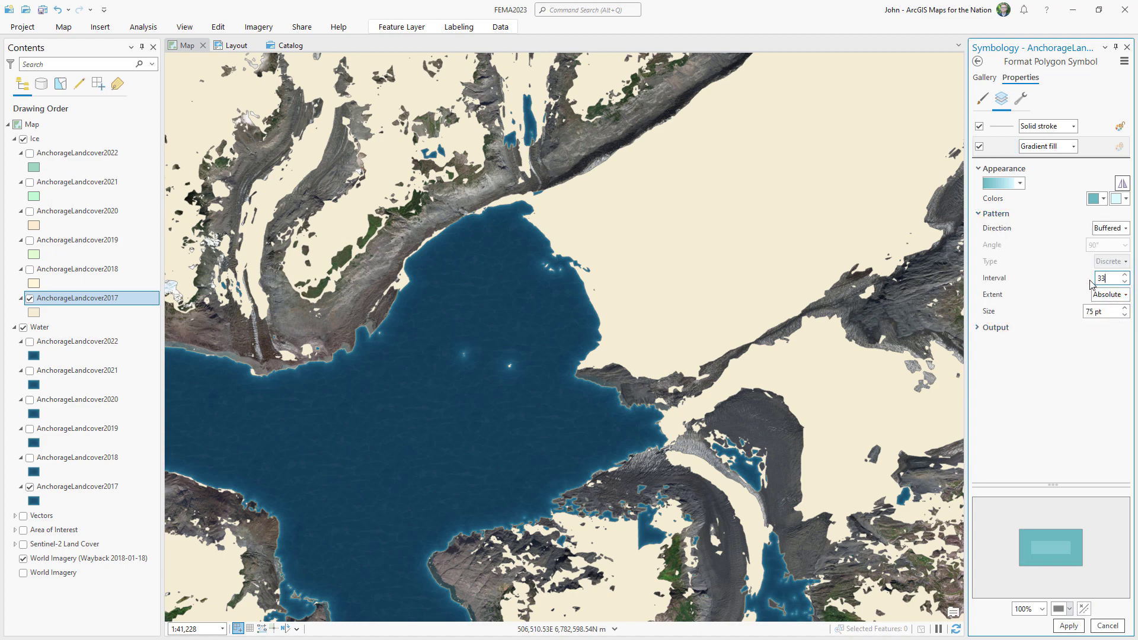
{"action": "type", "text": "33"}
{"action": "left_click", "coordinate": [1092, 311]}
{"action": "left_click_drag", "start_coordinate": [1094, 311], "coordinate": [1076, 314]}
{"action": "type", "text": "33"}
{"action": "key", "text": "Tab"}
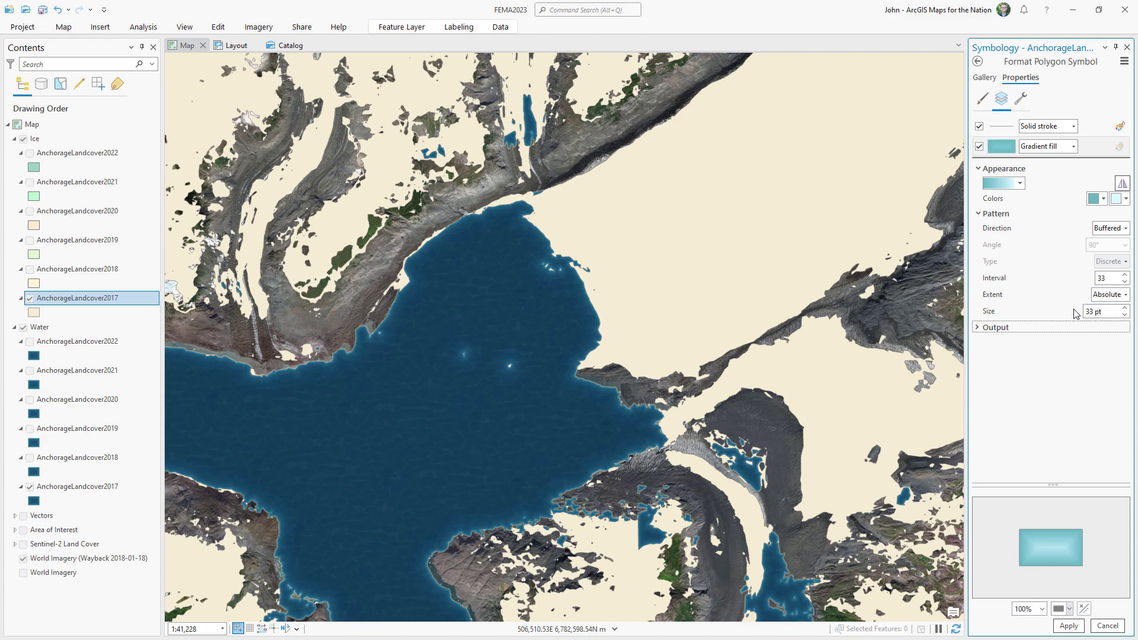
- Apply the gradient fill and set the 2017 ice layer's blend mode to Overlay
{"action": "left_click", "coordinate": [1068, 626]}
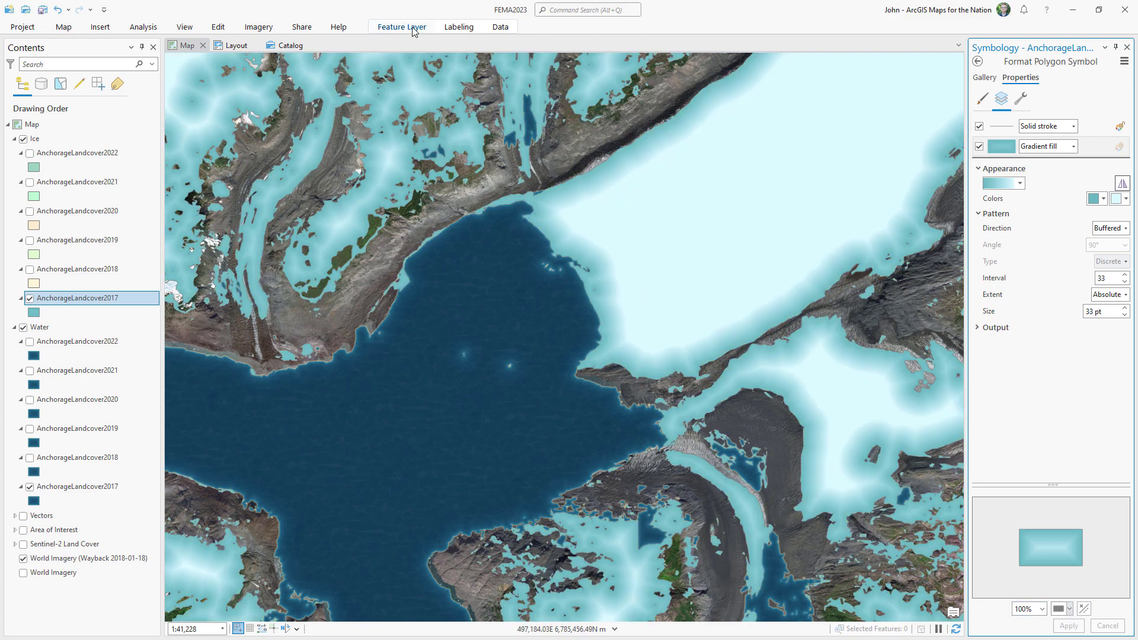
{"action": "left_click", "coordinate": [413, 29]}
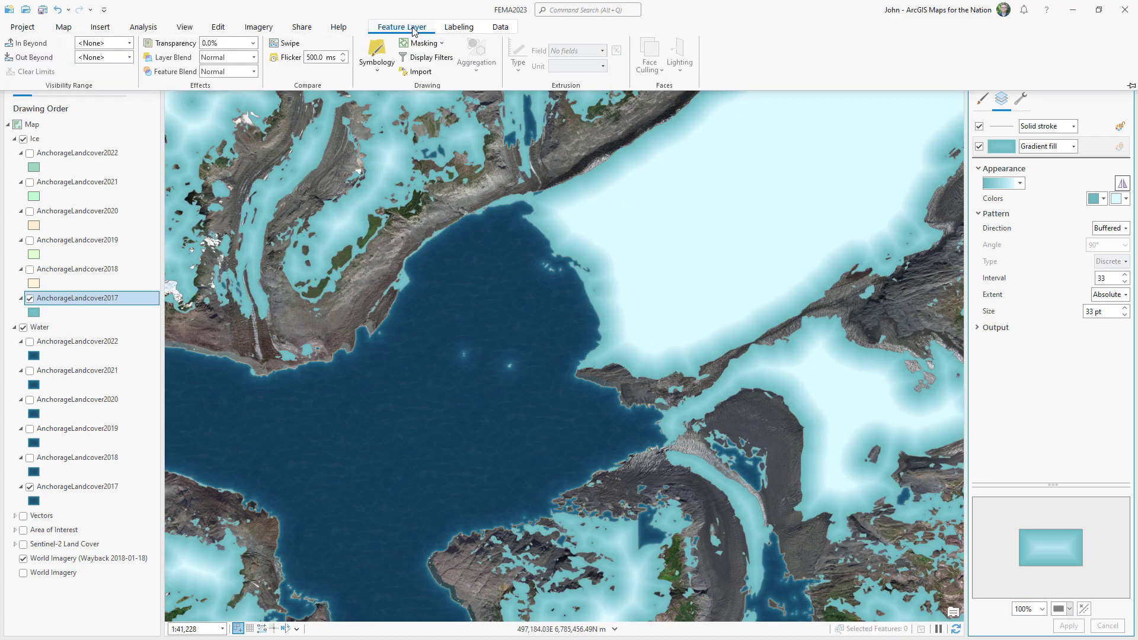
{"action": "left_click", "coordinate": [255, 58]}
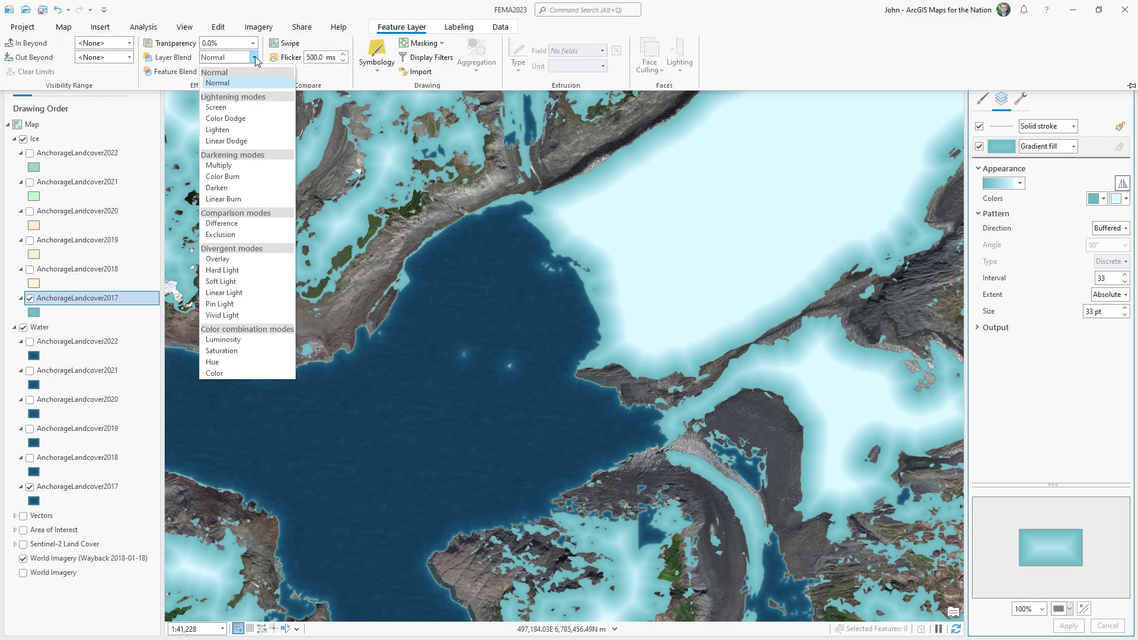
{"action": "left_click", "coordinate": [225, 258]}
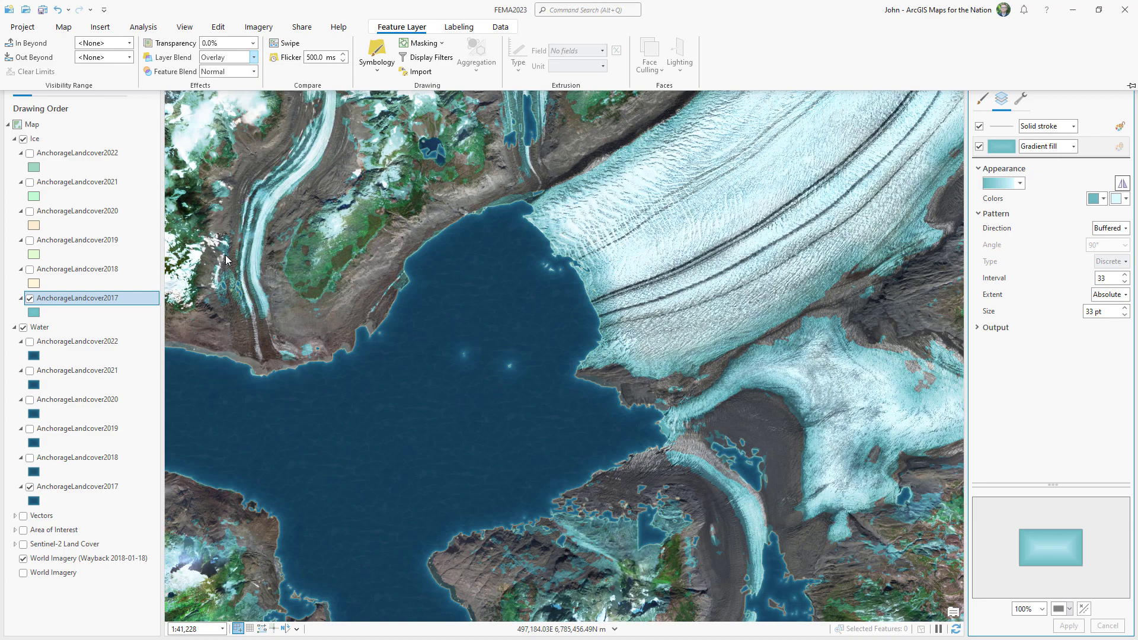
{"action": "left_click", "coordinate": [1001, 424]}
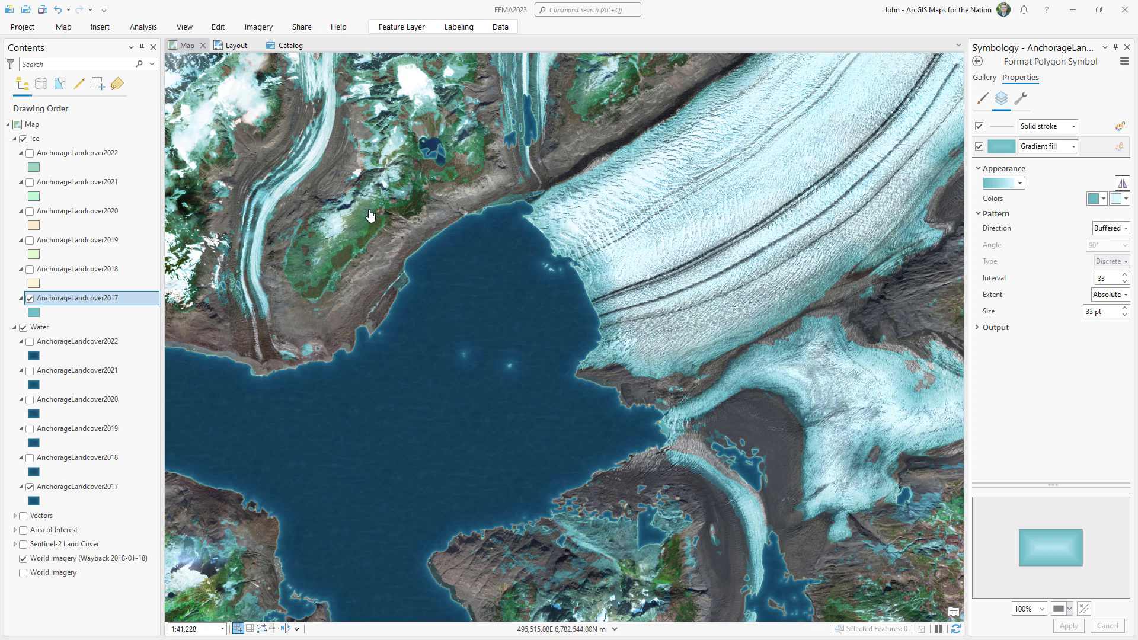
- Duplicate the AnchorageLandcover2017 ice layer within the Ice group
{"action": "left_click", "coordinate": [153, 315]}
{"action": "key", "text": "ctrl+v"}
{"action": "left_click", "coordinate": [34, 341]}
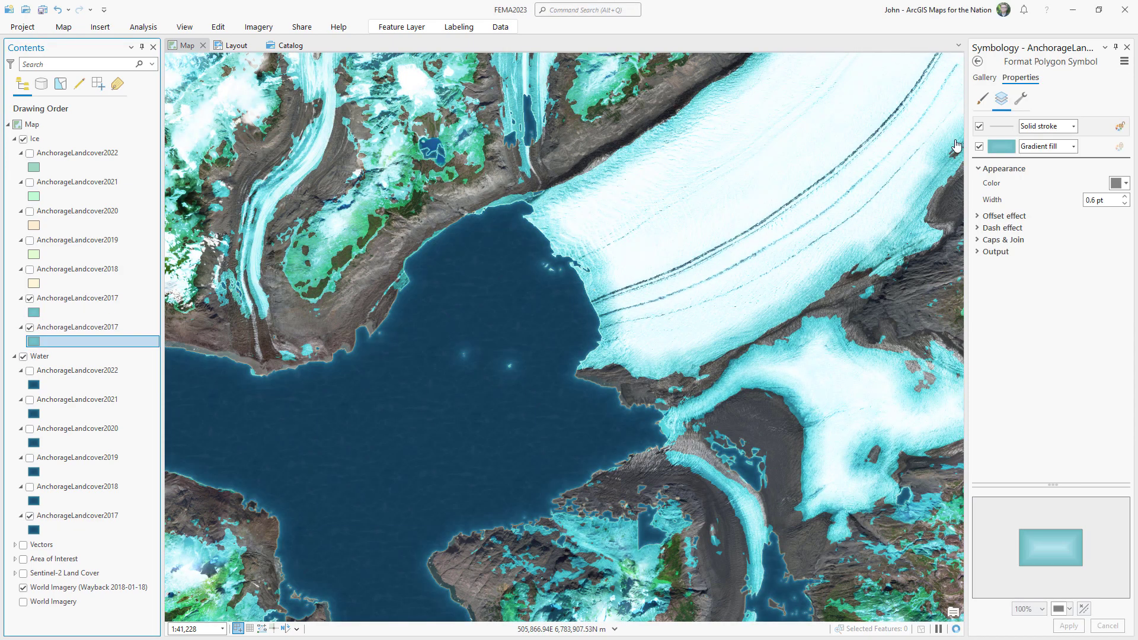
- Give the duplicate ice layer a solid white fill and apply it
{"action": "left_click", "coordinate": [1020, 99]}
{"action": "left_click", "coordinate": [1016, 256]}
{"action": "left_click", "coordinate": [1073, 125]}
{"action": "left_click", "coordinate": [1046, 145]}
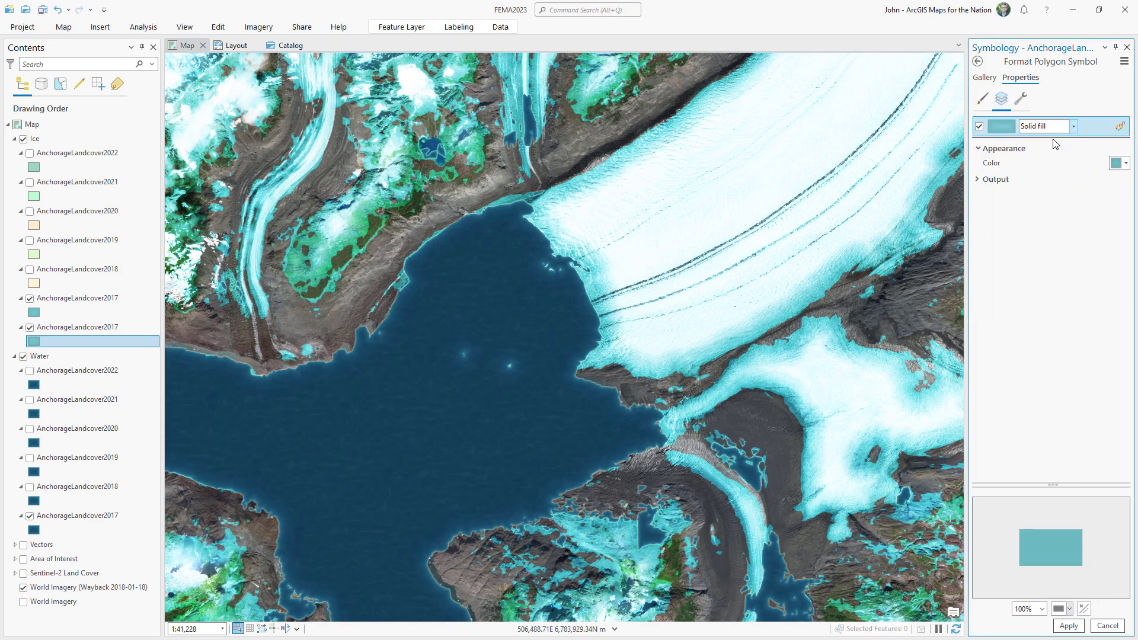
{"action": "left_click", "coordinate": [1122, 165]}
{"action": "left_click", "coordinate": [990, 232]}
{"action": "left_click", "coordinate": [1070, 627]}
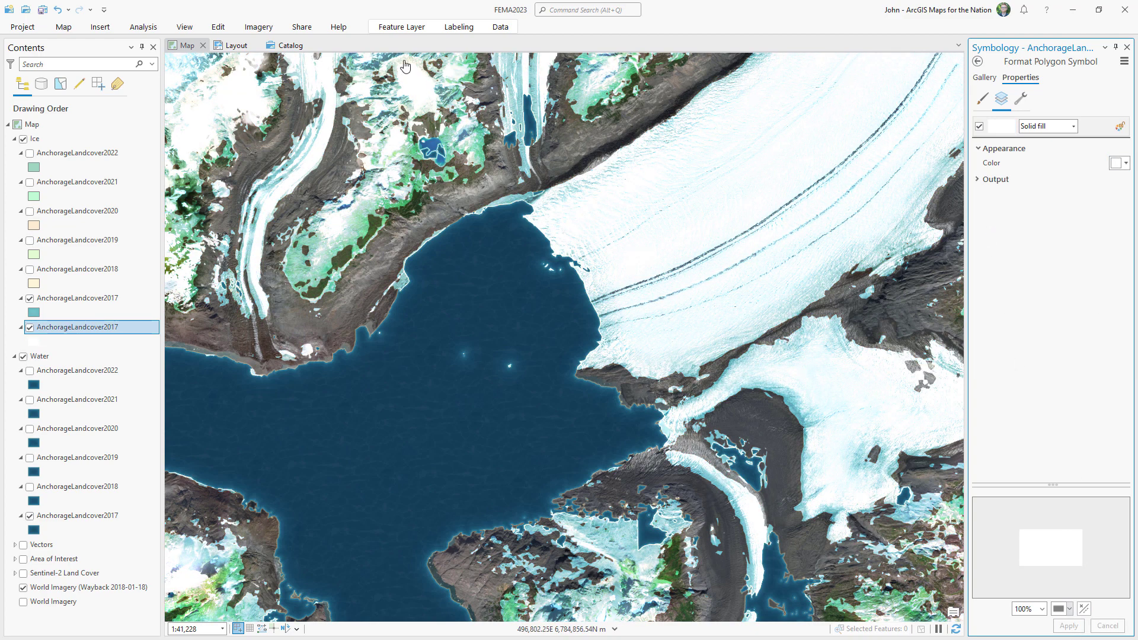
- Set the white layer's blend mode to Color and toggle both ice layers to compare
{"action": "left_click", "coordinate": [402, 26]}
{"action": "left_click", "coordinate": [253, 56]}
{"action": "left_click", "coordinate": [222, 372]}
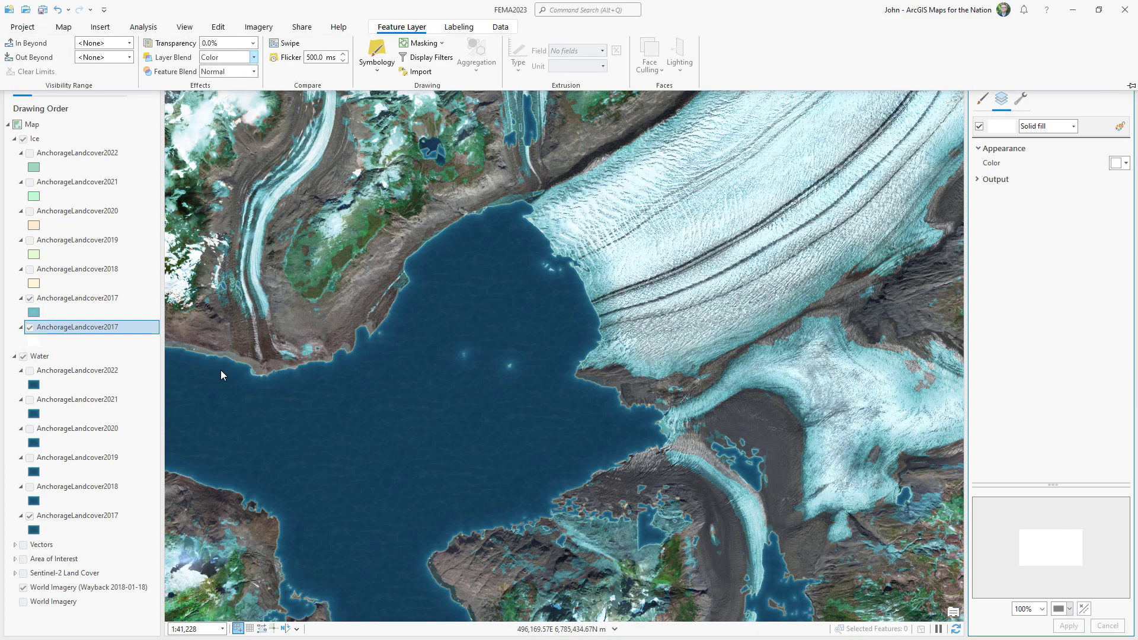
{"action": "left_click", "coordinate": [30, 299]}
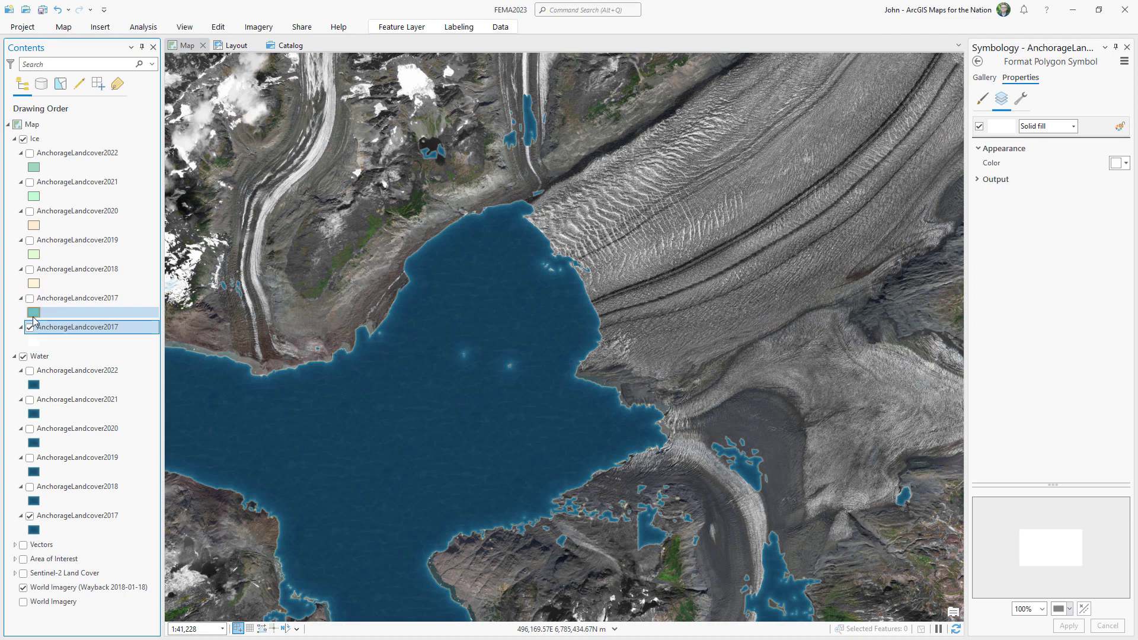
{"action": "left_click", "coordinate": [30, 327]}
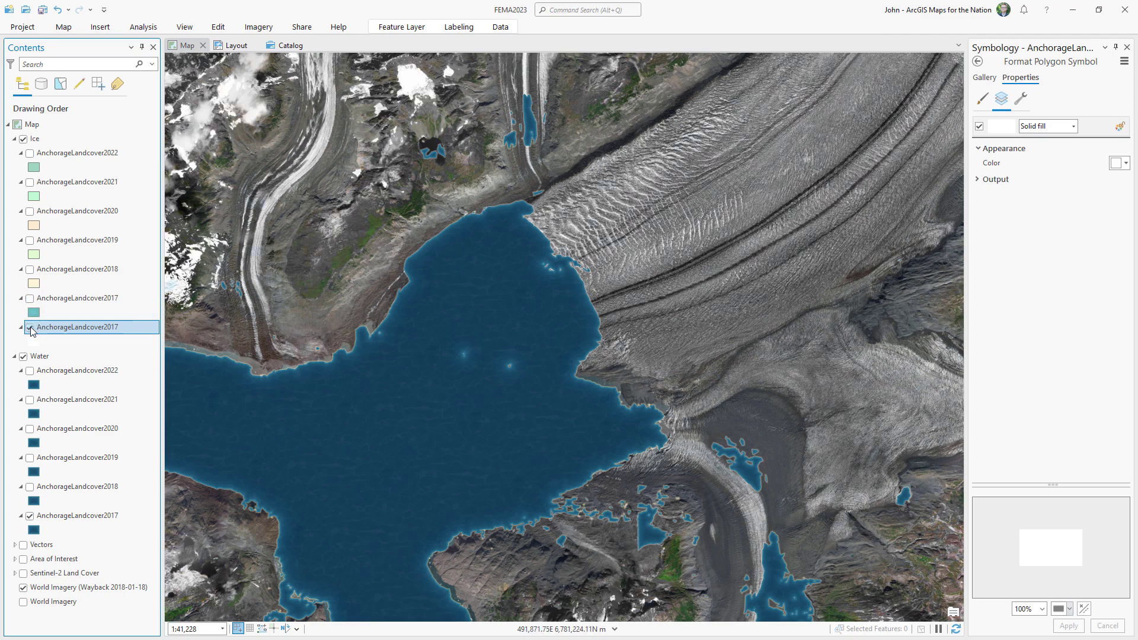
{"action": "left_click", "coordinate": [31, 299]}
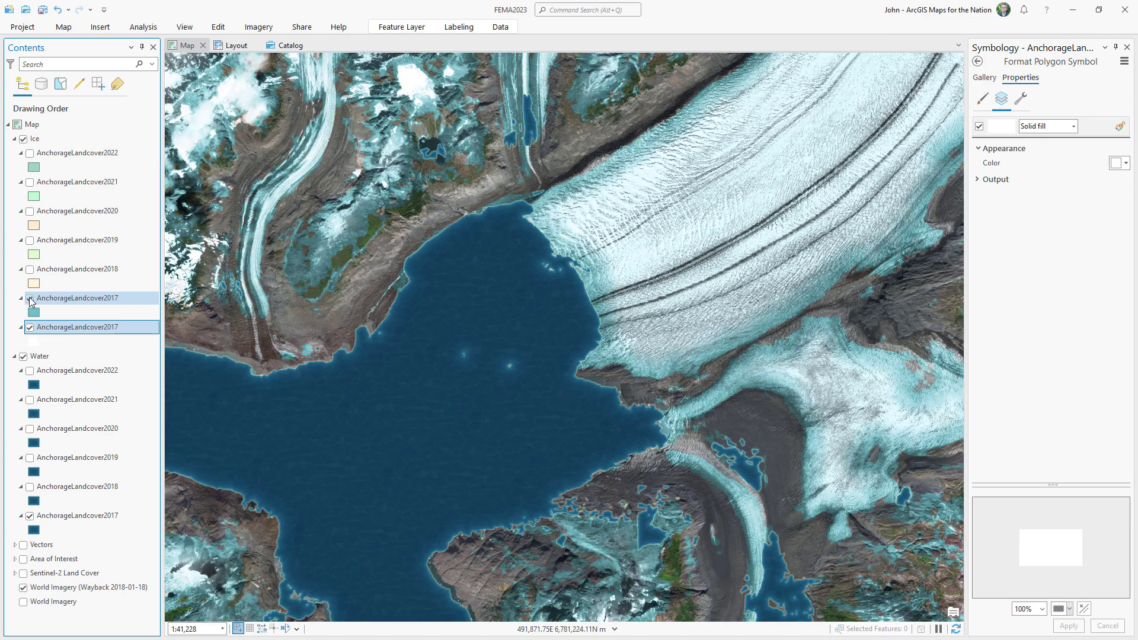
- Move the cyan ice symbol's outline beneath its fill and add Wave and Move effects
{"action": "left_click", "coordinate": [35, 314]}
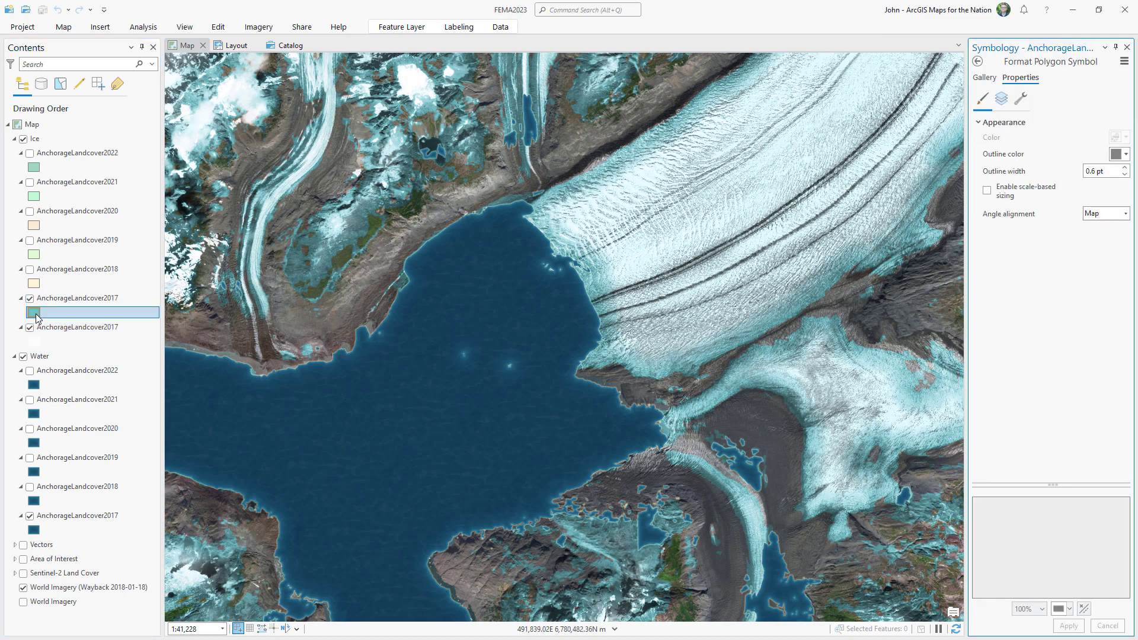
{"action": "left_click", "coordinate": [1000, 100]}
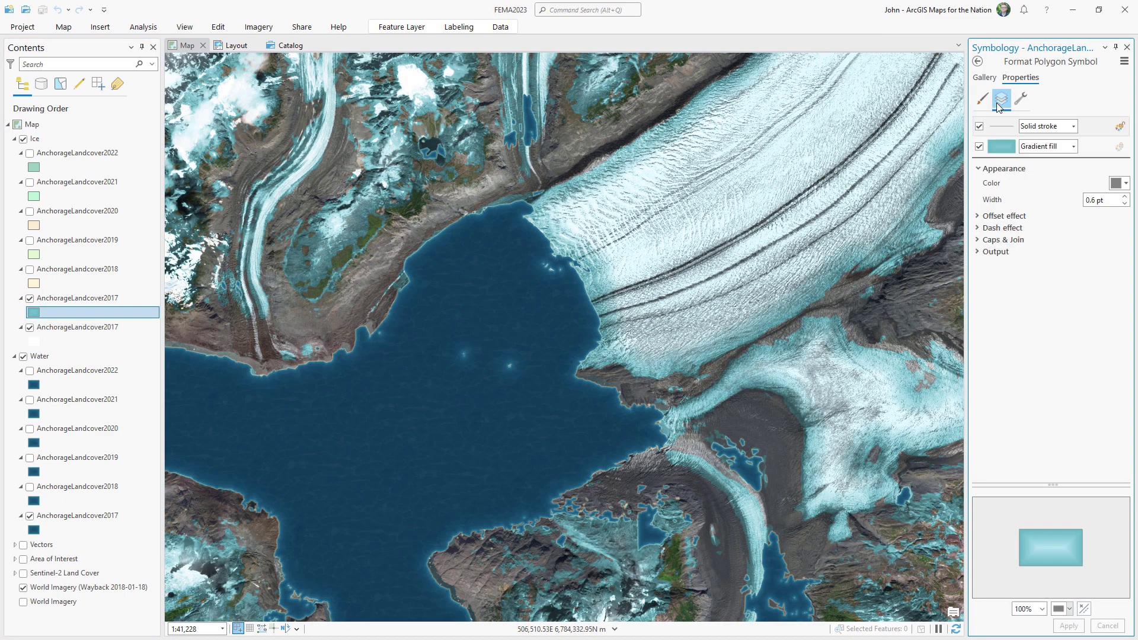
{"action": "left_click", "coordinate": [1020, 98]}
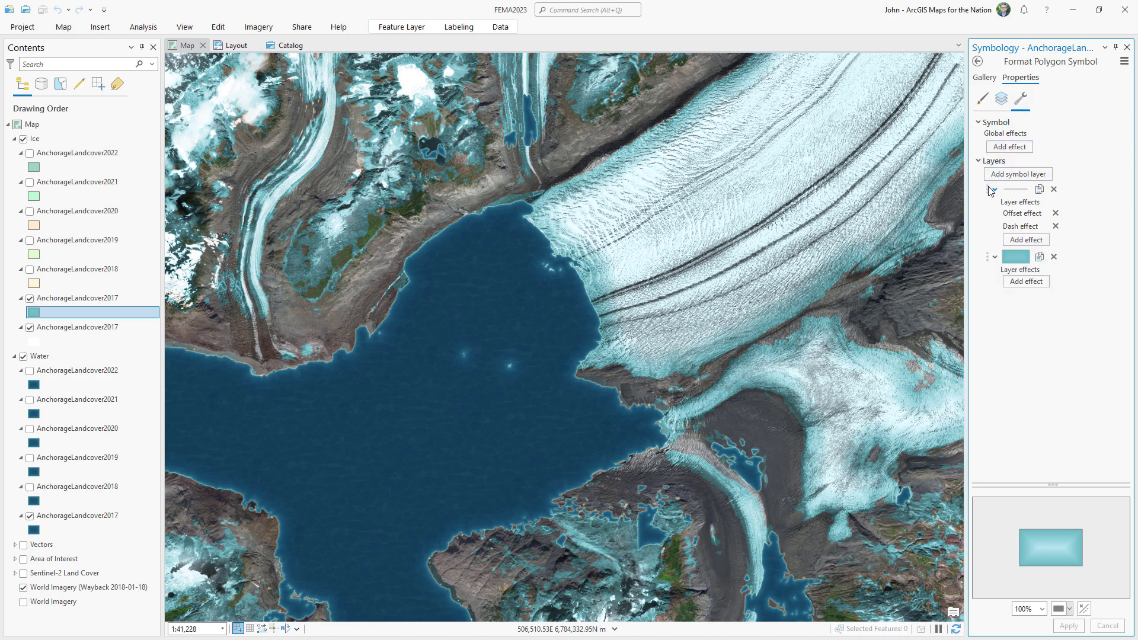
{"action": "left_click_drag", "start_coordinate": [989, 193], "coordinate": [992, 286]}
{"action": "left_click", "coordinate": [1023, 283]}
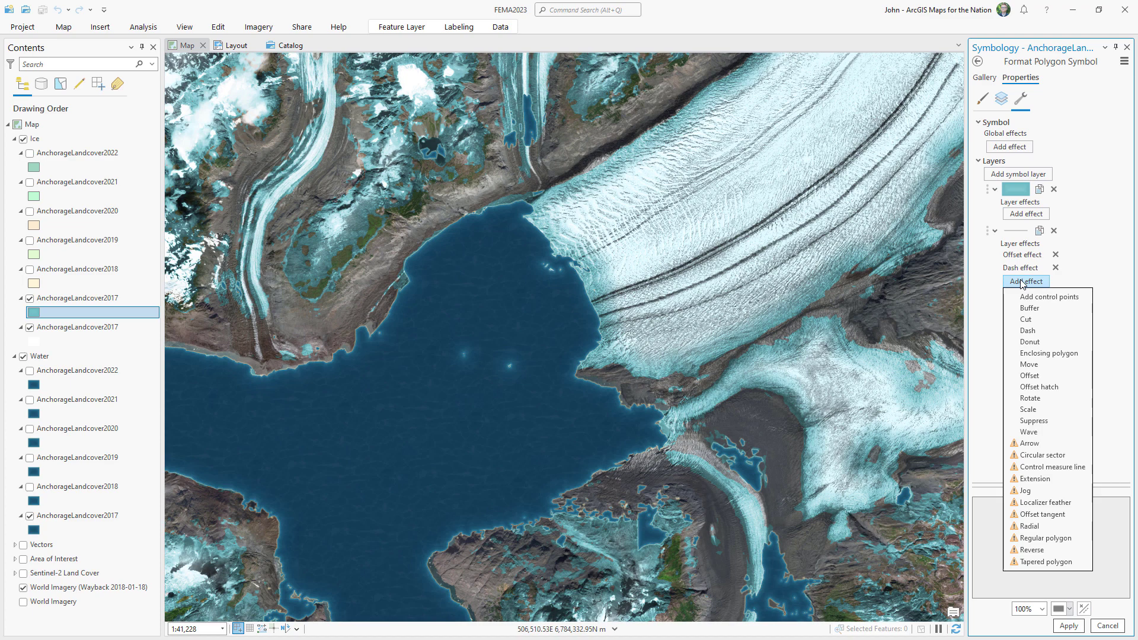
{"action": "left_click", "coordinate": [1028, 431]}
{"action": "left_click", "coordinate": [1026, 295]}
{"action": "left_click", "coordinate": [1028, 377]}
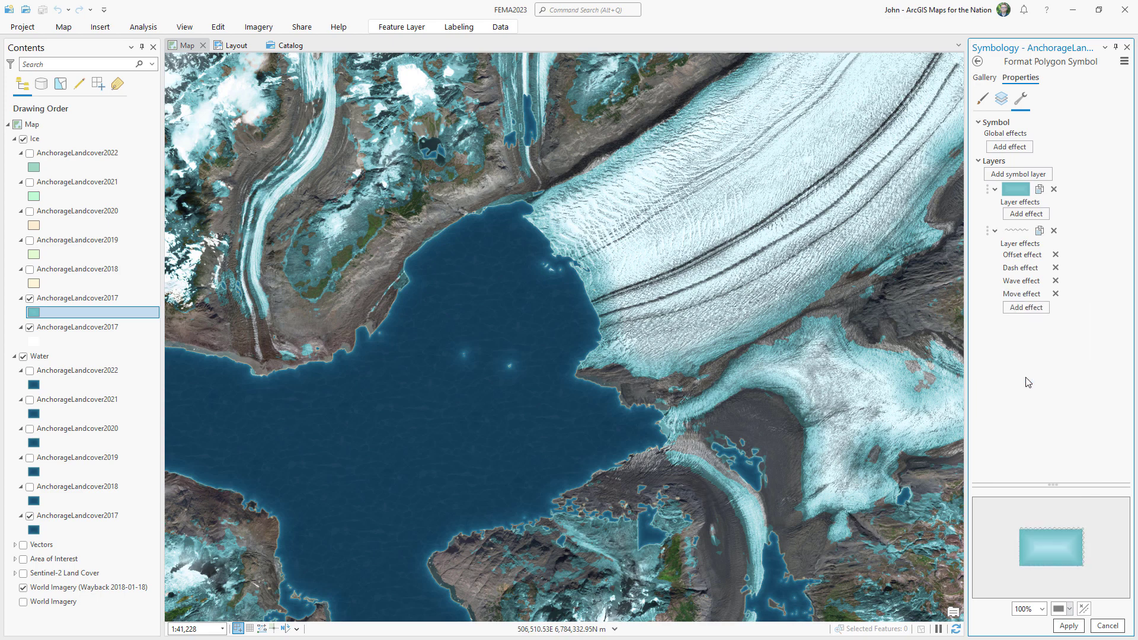
- Change the outline to a 5 pt gradient stroke
{"action": "scroll", "coordinate": [1059, 555], "scroll_direction": "up", "scroll_amount": 3}
{"action": "left_click", "coordinate": [1001, 98]}
{"action": "left_click", "coordinate": [1073, 146]}
{"action": "left_click", "coordinate": [1046, 183]}
{"action": "left_click", "coordinate": [1124, 212]}
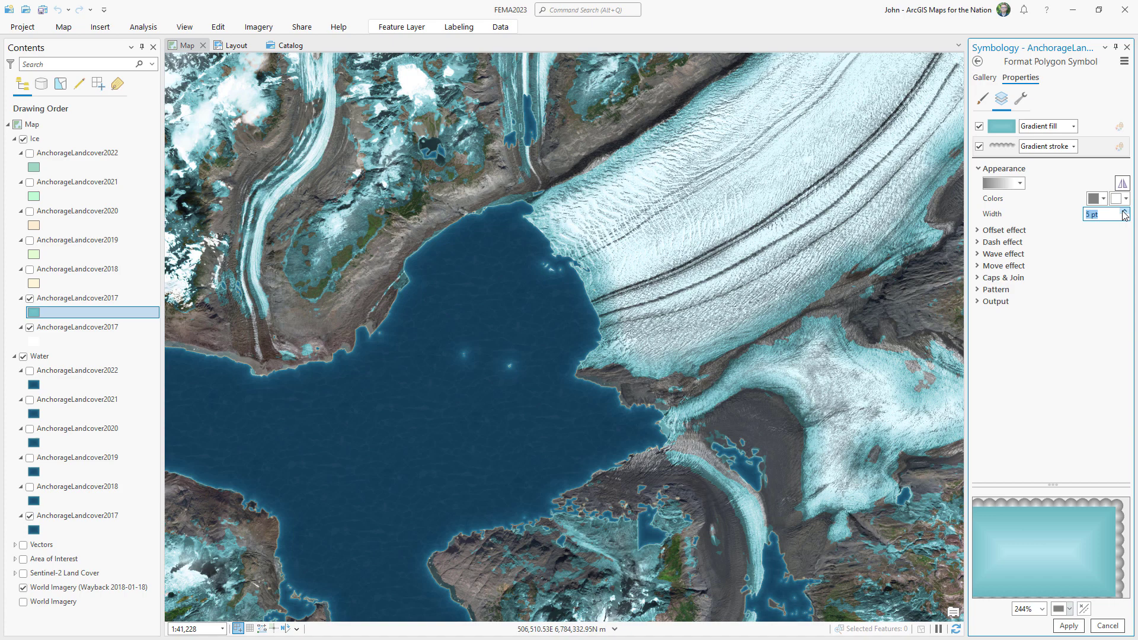
- Set the outline gradient colours to 100% transparent and dark blue 004C73
{"action": "left_click", "coordinate": [1125, 198]}
{"action": "left_click", "coordinate": [1007, 403]}
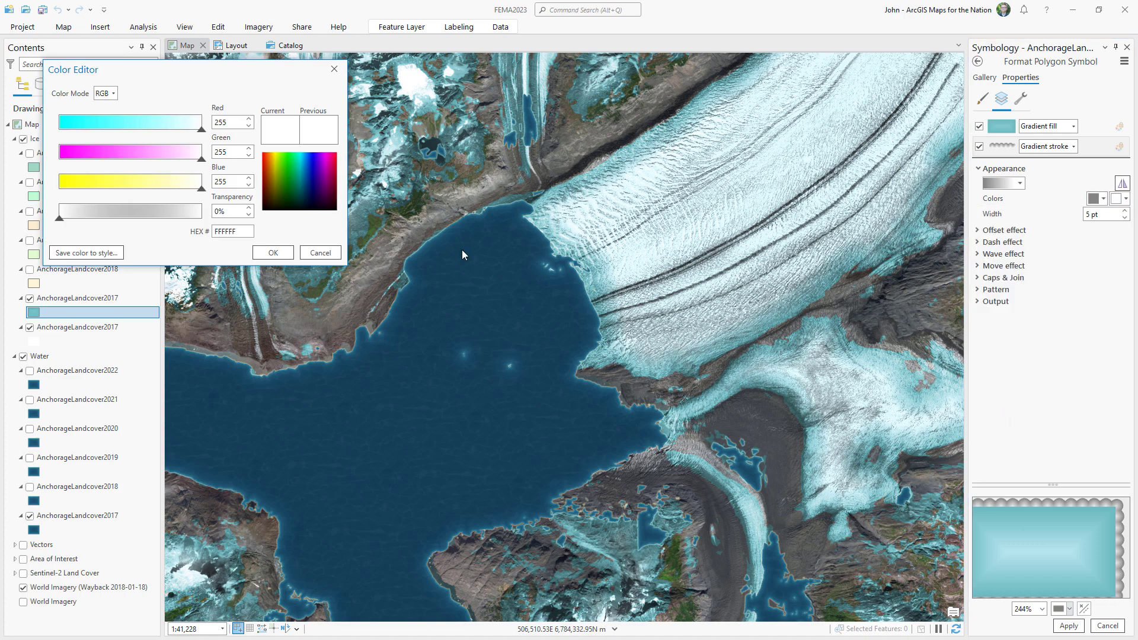
{"action": "double_click", "coordinate": [240, 231]}
{"action": "type", "text": "004c73"}
{"action": "key", "text": "Return"}
{"action": "left_click", "coordinate": [1103, 198]}
{"action": "left_click", "coordinate": [1007, 399]}
{"action": "double_click", "coordinate": [247, 230]}
{"action": "type", "text": "004c73"}
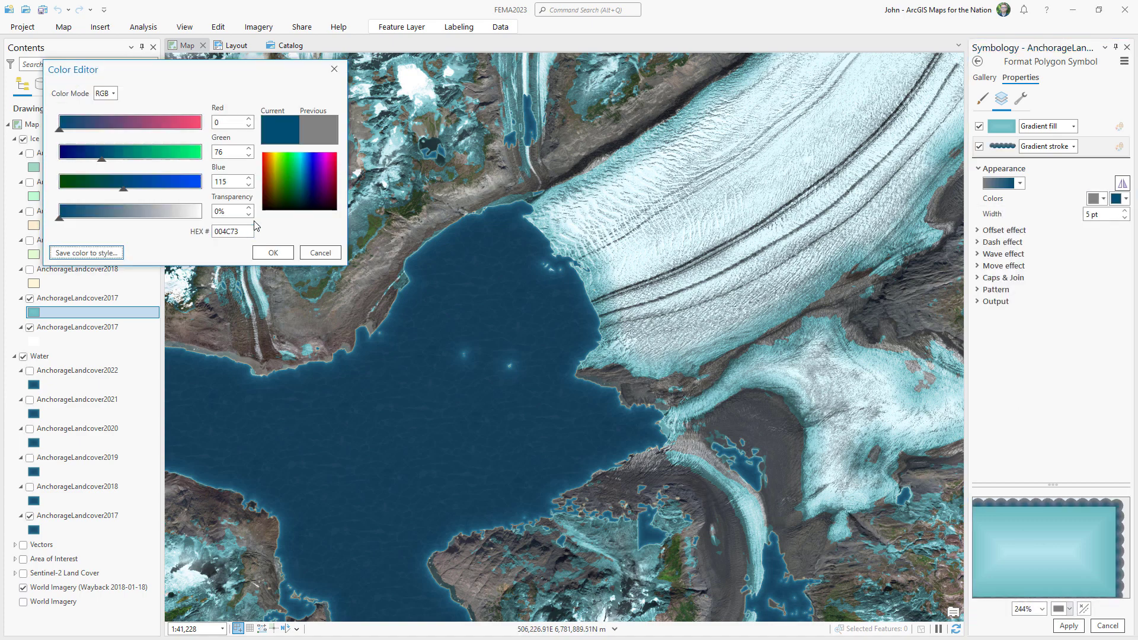
{"action": "double_click", "coordinate": [228, 211]}
{"action": "type", "text": "100"}
{"action": "key", "text": "Return"}
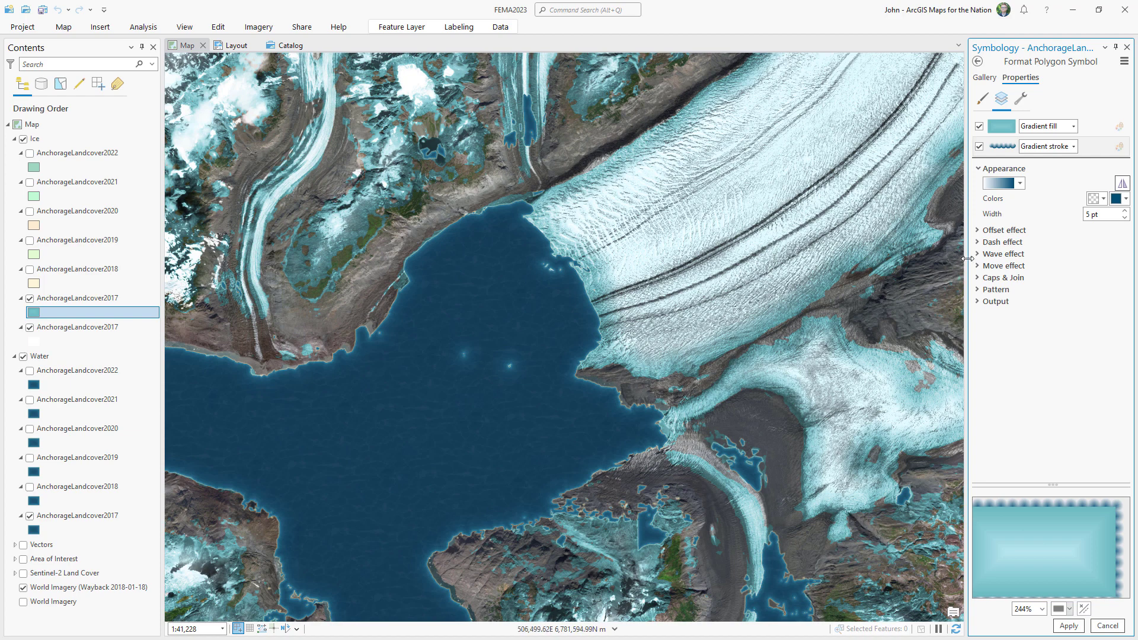
- Make the outline's wave Random with 1 pt amplitude and 12 pt period
{"action": "left_click", "coordinate": [1002, 253]}
{"action": "left_click", "coordinate": [1125, 267]}
{"action": "left_click", "coordinate": [1118, 314]}
{"action": "left_click", "coordinate": [1125, 290]}
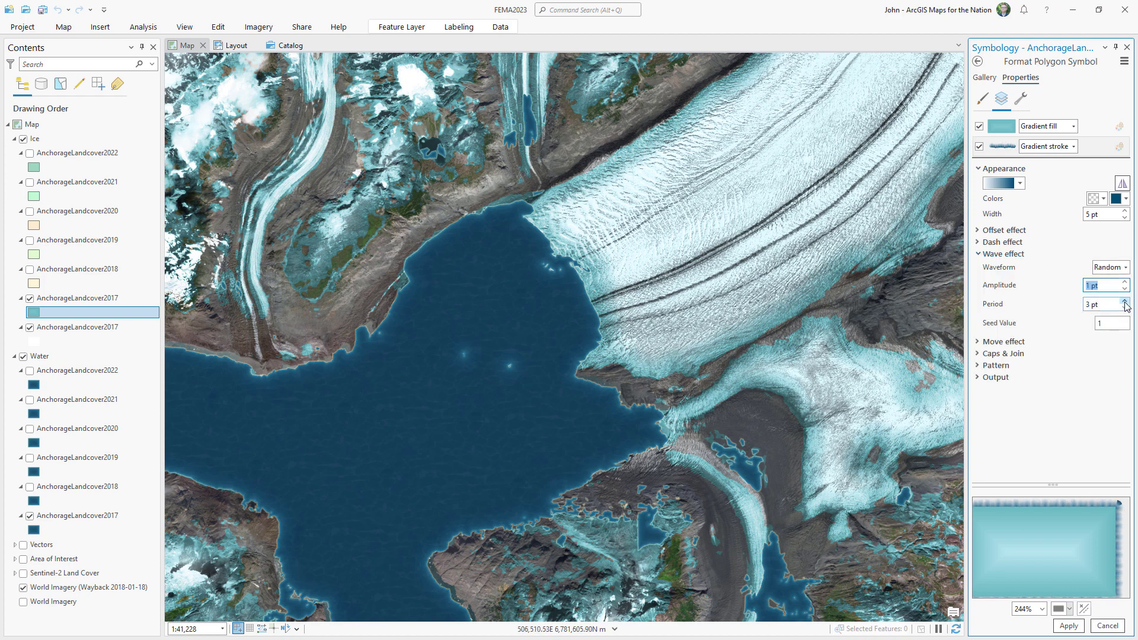
{"action": "left_click", "coordinate": [1124, 301]}
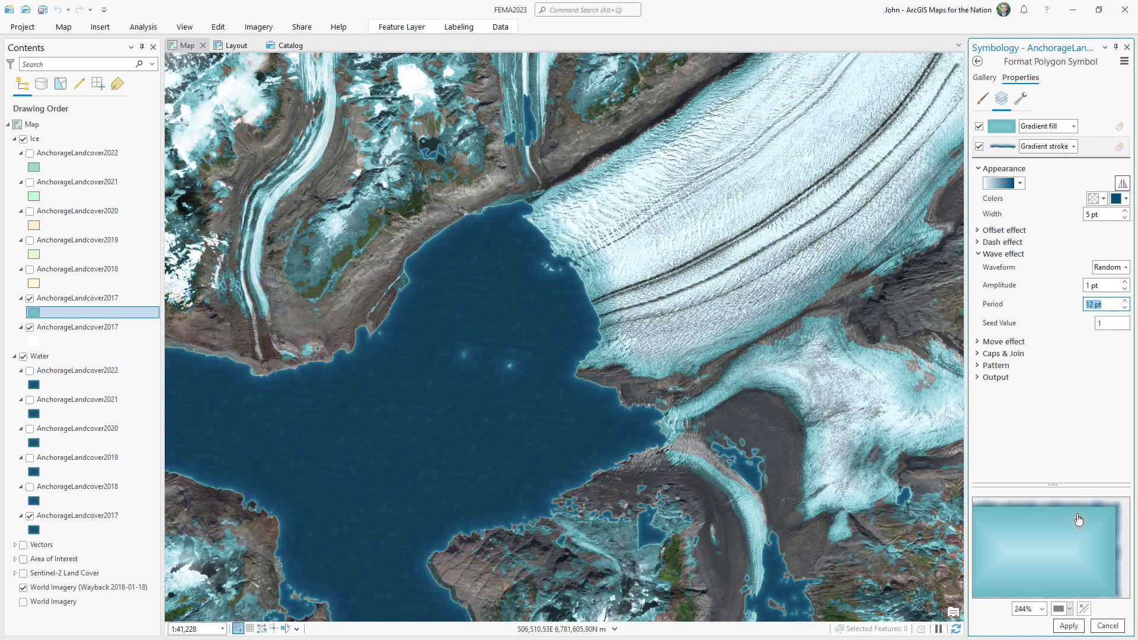
- Offset the outline by 2 pt X and -1 pt Y and apply the symbol
{"action": "scroll", "coordinate": [1079, 519], "scroll_direction": "down", "scroll_amount": 2}
{"action": "left_click", "coordinate": [979, 341]}
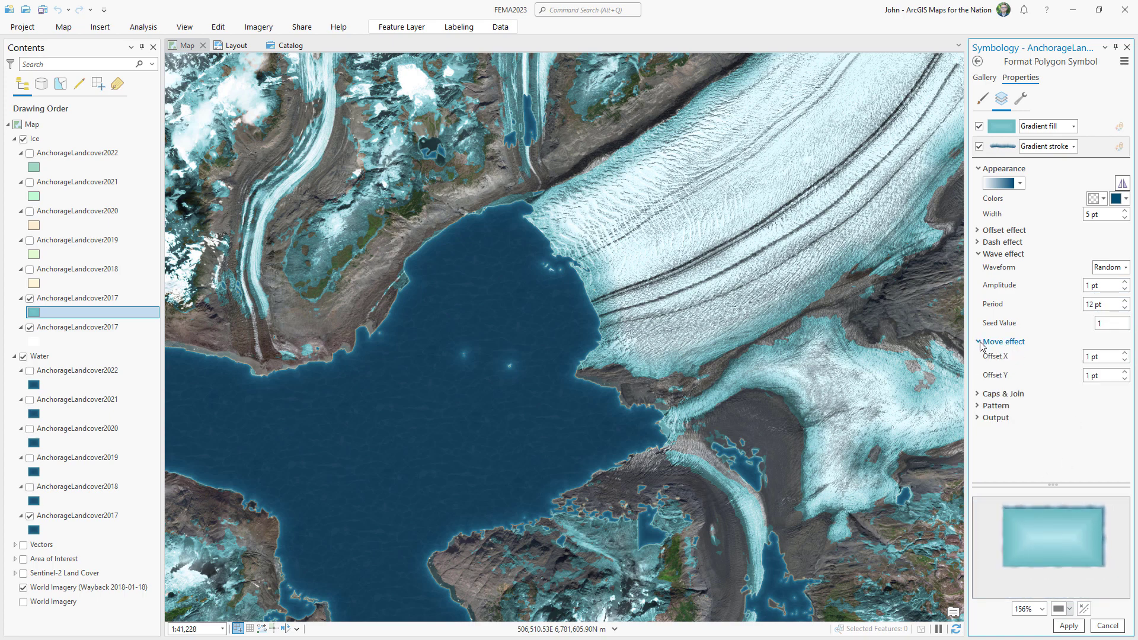
{"action": "left_click", "coordinate": [1125, 353]}
{"action": "left_click", "coordinate": [1125, 379]}
{"action": "left_click", "coordinate": [1125, 378]}
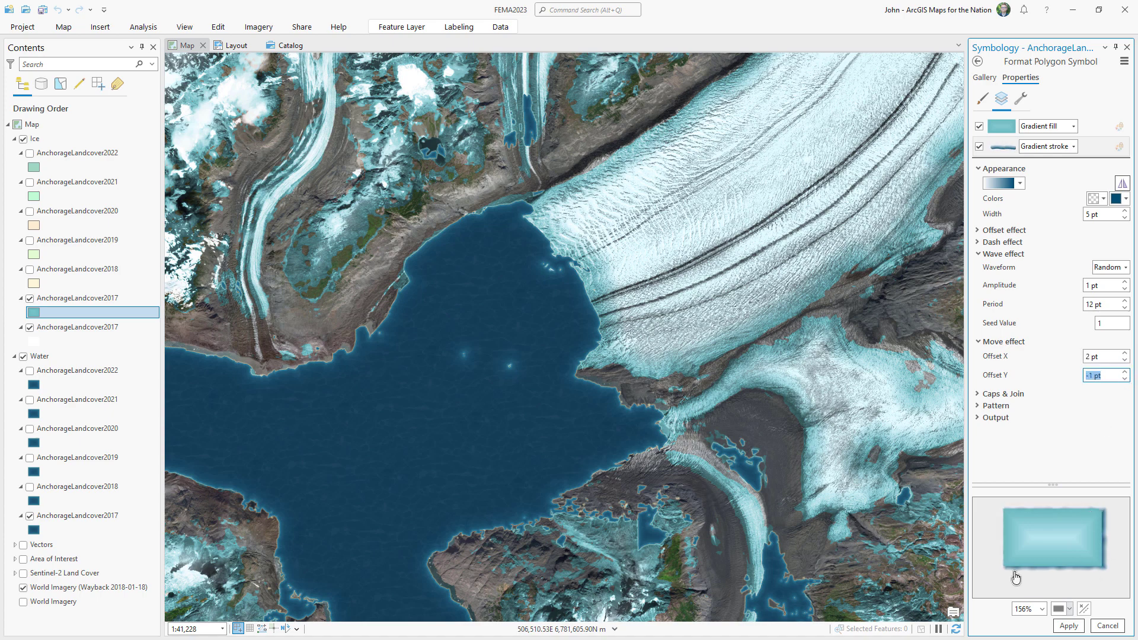
{"action": "left_click", "coordinate": [1069, 626]}
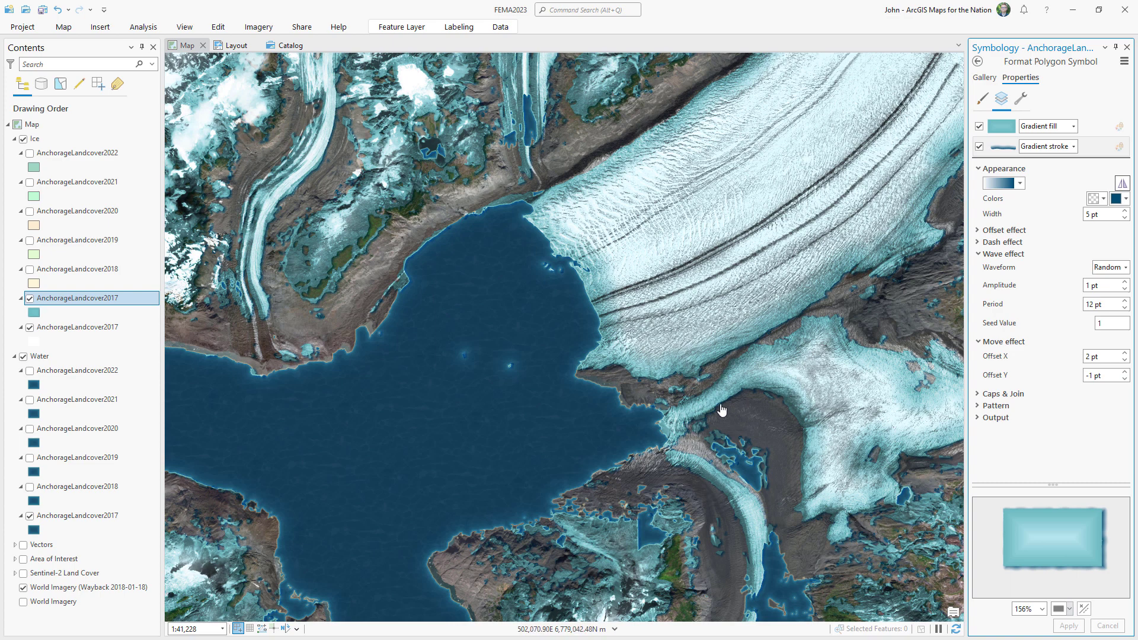
- Duplicate the blue wavy stroke and make the copy a white 2 pt solid stroke
{"action": "left_click", "coordinate": [1021, 98]}
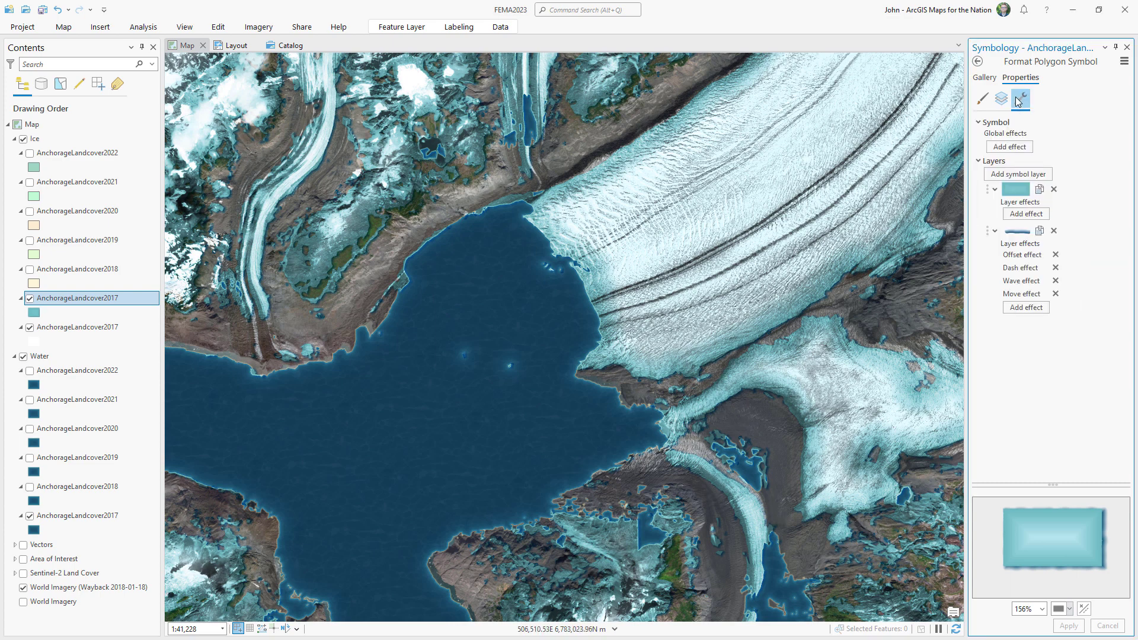
{"action": "left_click", "coordinate": [1040, 230]}
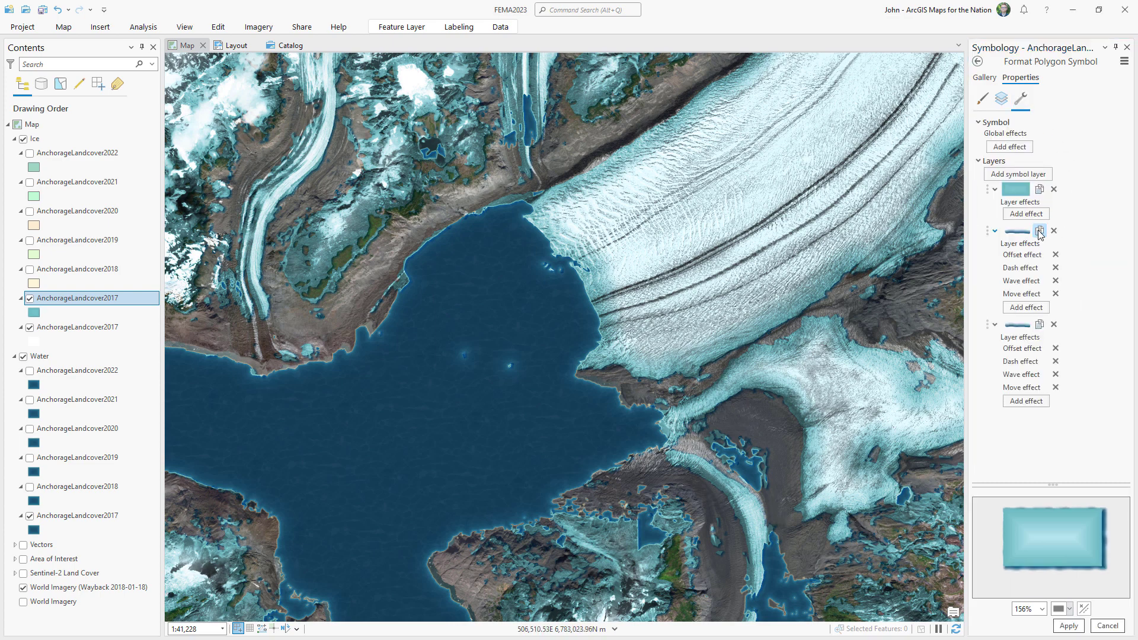
{"action": "left_click", "coordinate": [1001, 102]}
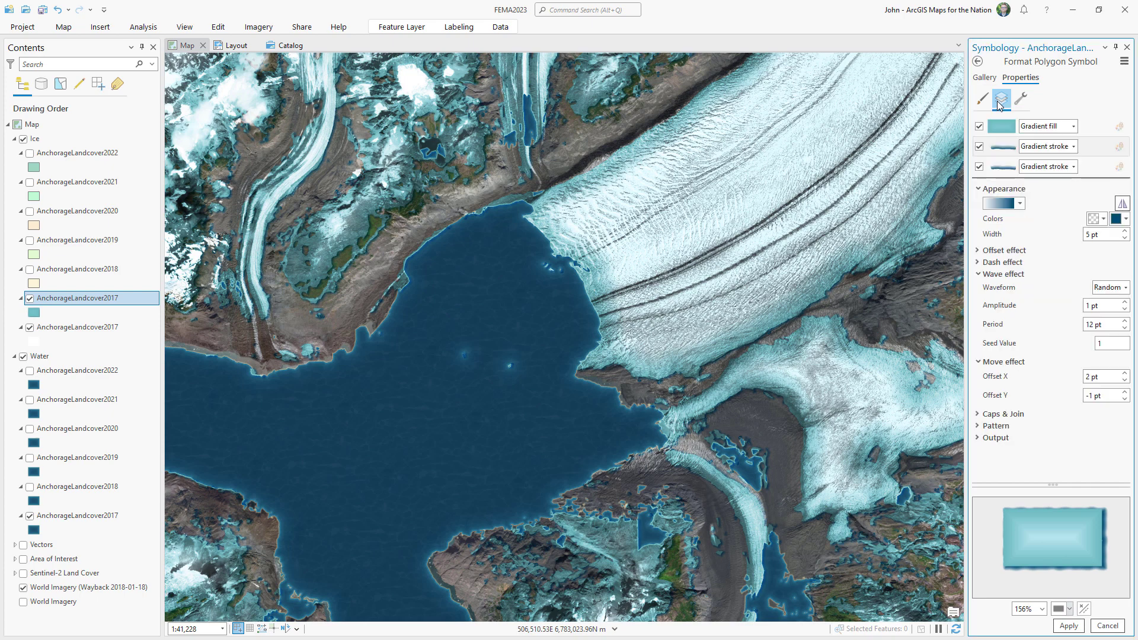
{"action": "left_click", "coordinate": [1074, 147]}
{"action": "left_click", "coordinate": [1044, 162]}
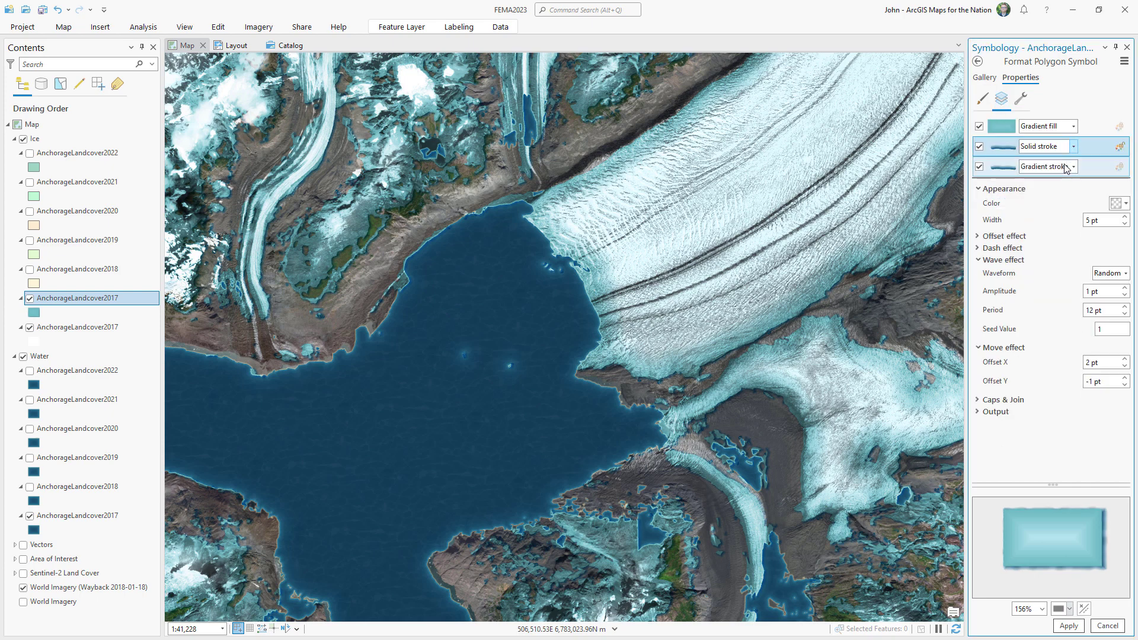
{"action": "left_click", "coordinate": [1122, 205]}
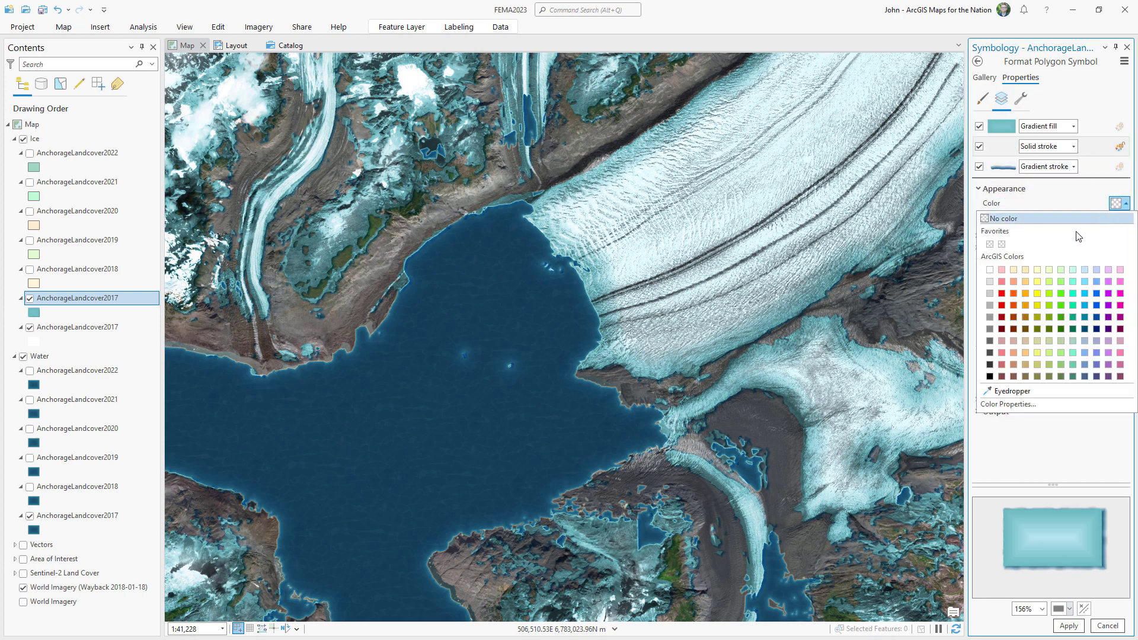
{"action": "left_click", "coordinate": [990, 270]}
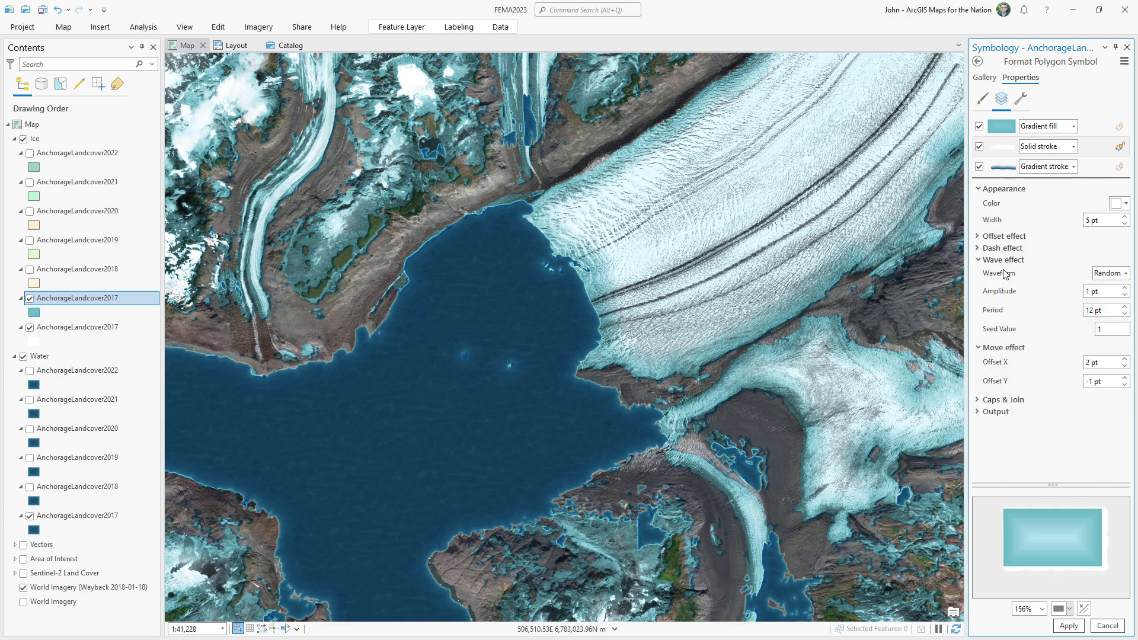
{"action": "double_click", "coordinate": [1124, 223]}
- Give the white stroke a 2 pt amplitude, 9 pt period, and -0.5/0.5 pt offsets
{"action": "left_click", "coordinate": [1124, 287]}
{"action": "triple_click", "coordinate": [1124, 315]}
{"action": "left_click", "coordinate": [1090, 362]}
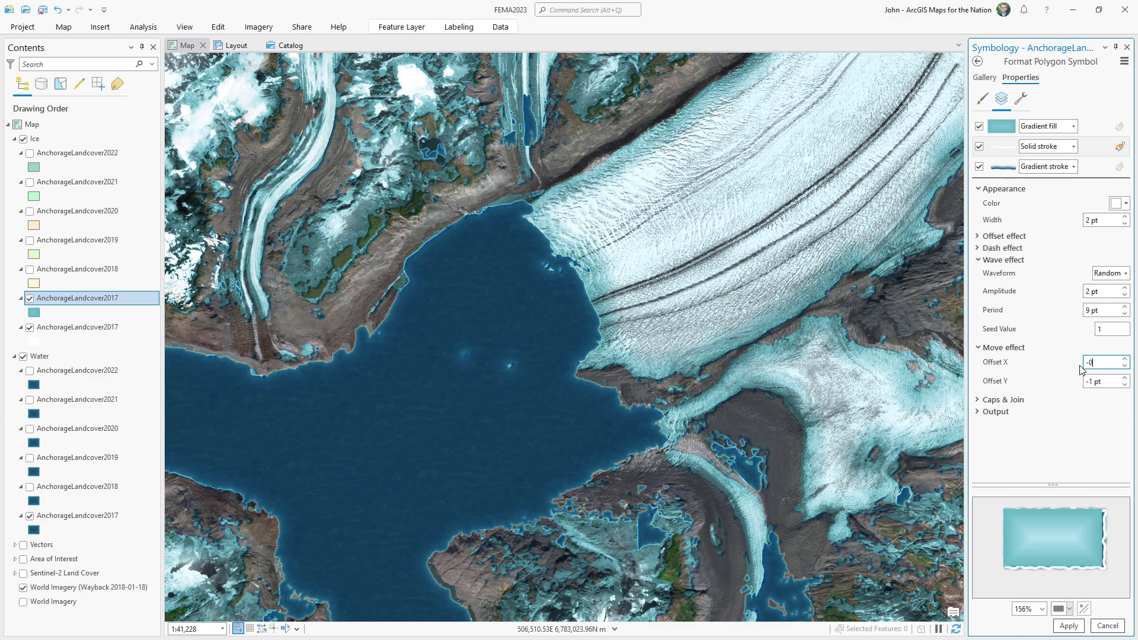
{"action": "left_click", "coordinate": [1104, 381]}
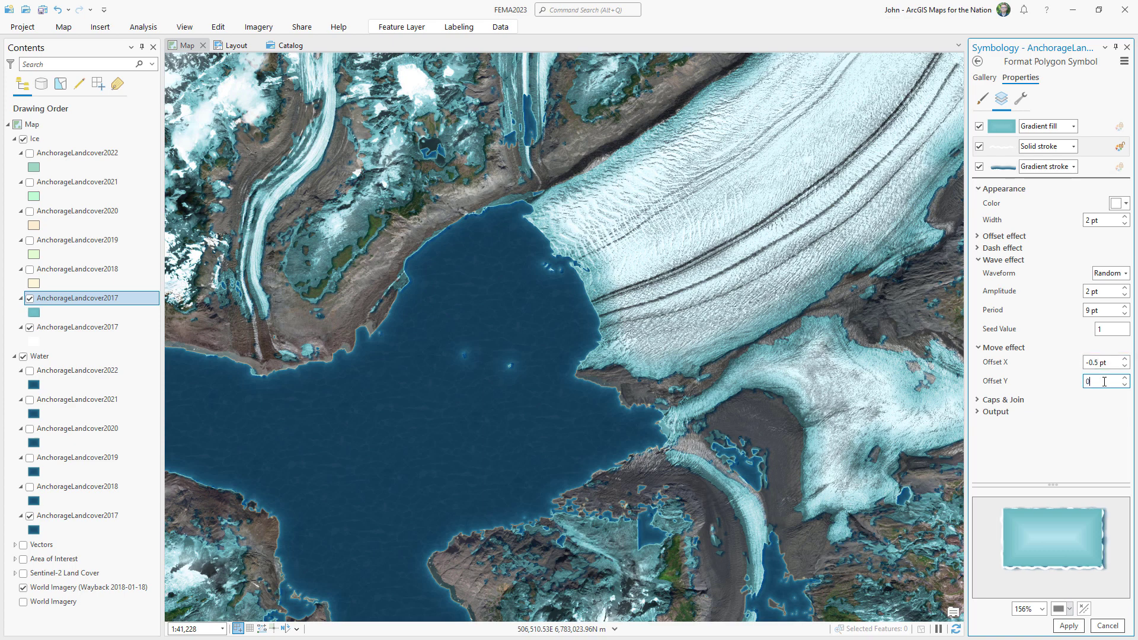
{"action": "type", "text": "0.5"}
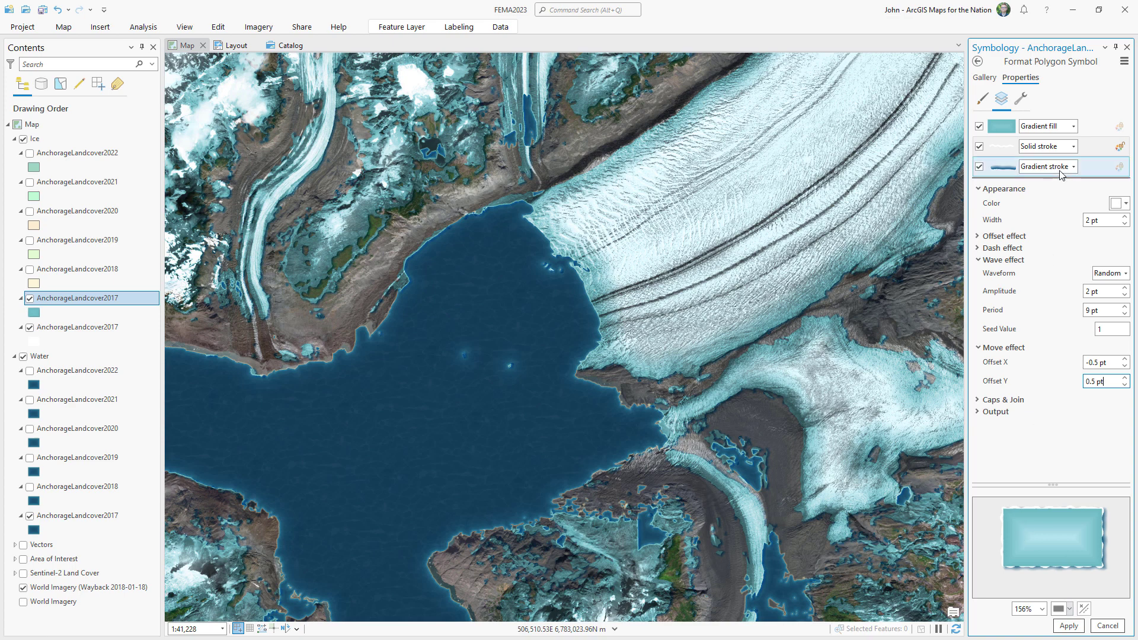
- Place the blue stroke above the white one and apply the outline symbol
{"action": "left_click", "coordinate": [1020, 99]}
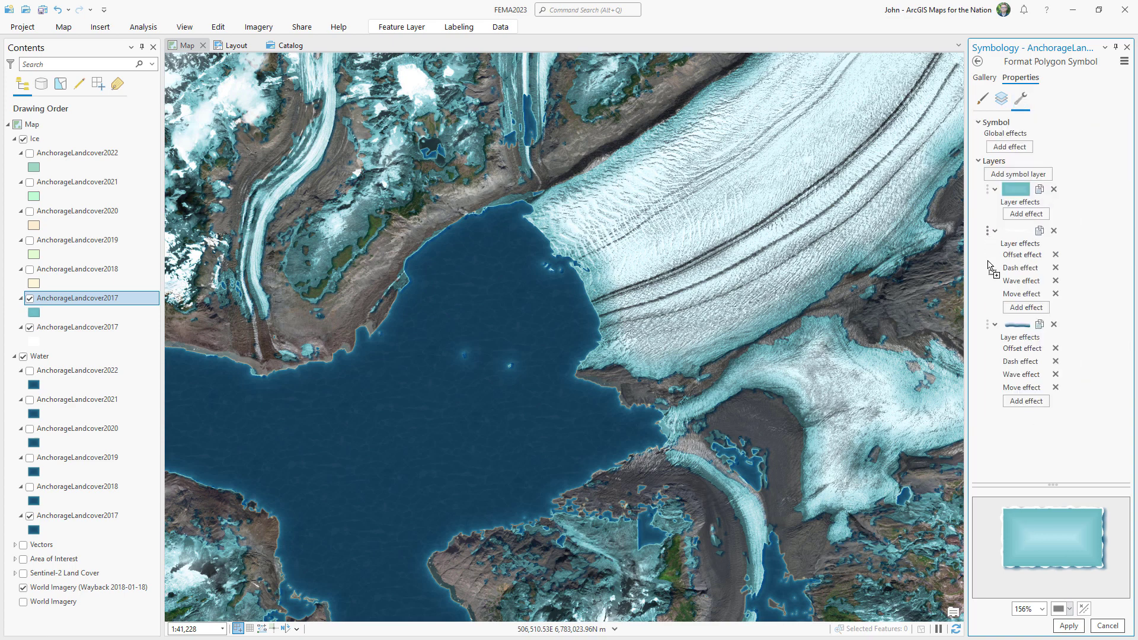
{"action": "left_click_drag", "start_coordinate": [981, 379], "coordinate": [980, 396]}
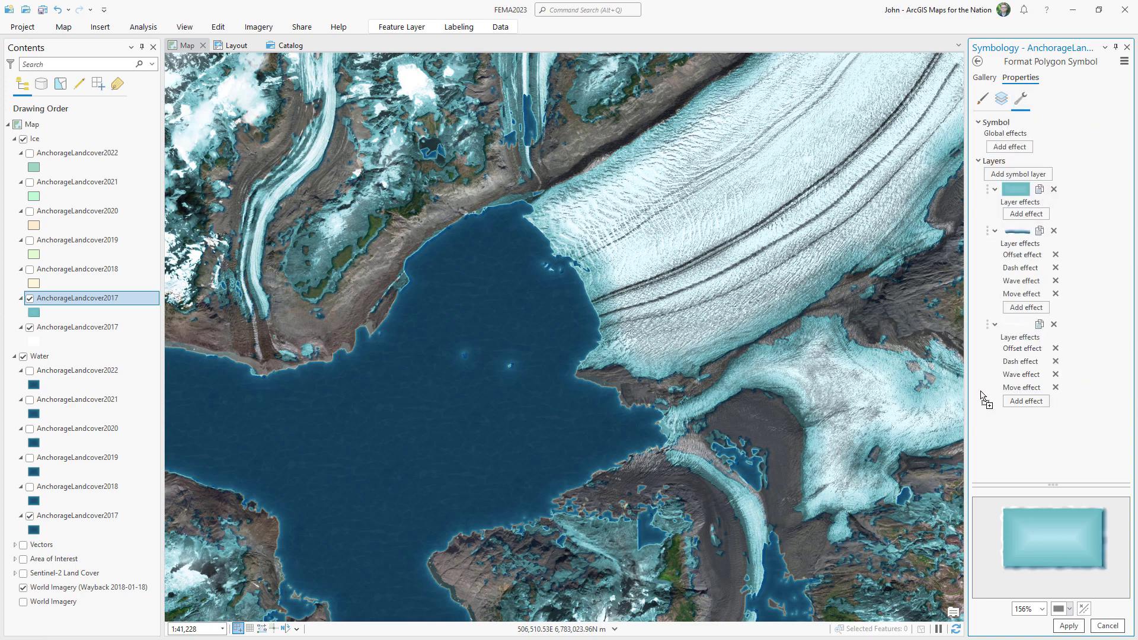
{"action": "left_click", "coordinate": [1005, 104]}
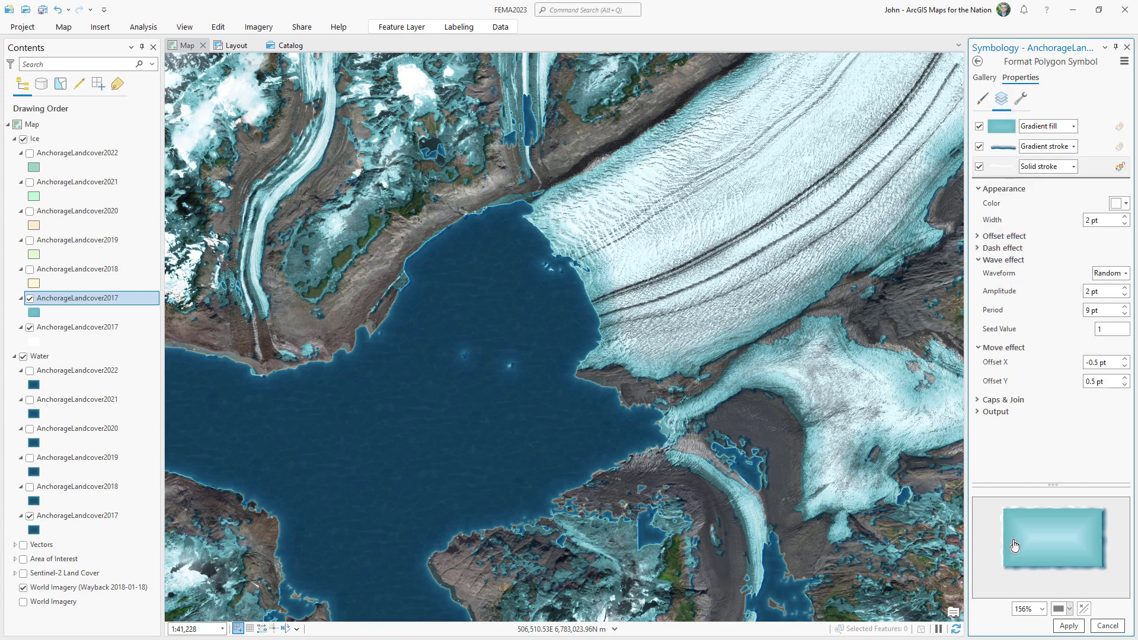
{"action": "left_click", "coordinate": [1066, 626]}
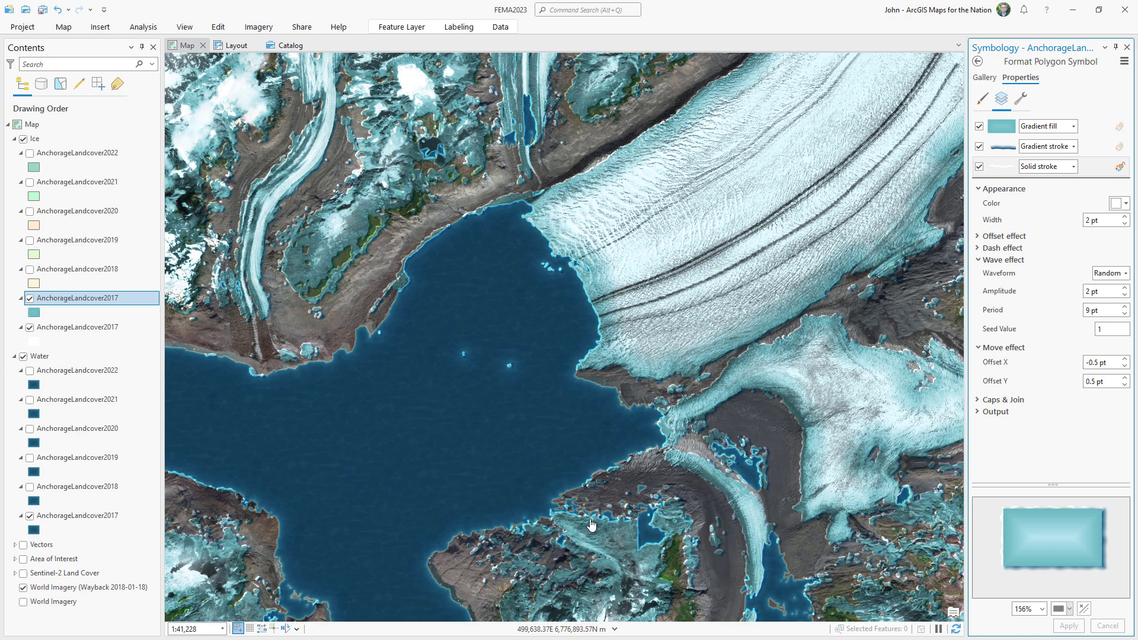
- Save the ice symbol as the Glacier favourite and paste duplicates of the Ice year layers
{"action": "left_click", "coordinate": [1123, 61]}
{"action": "left_click", "coordinate": [1058, 111]}
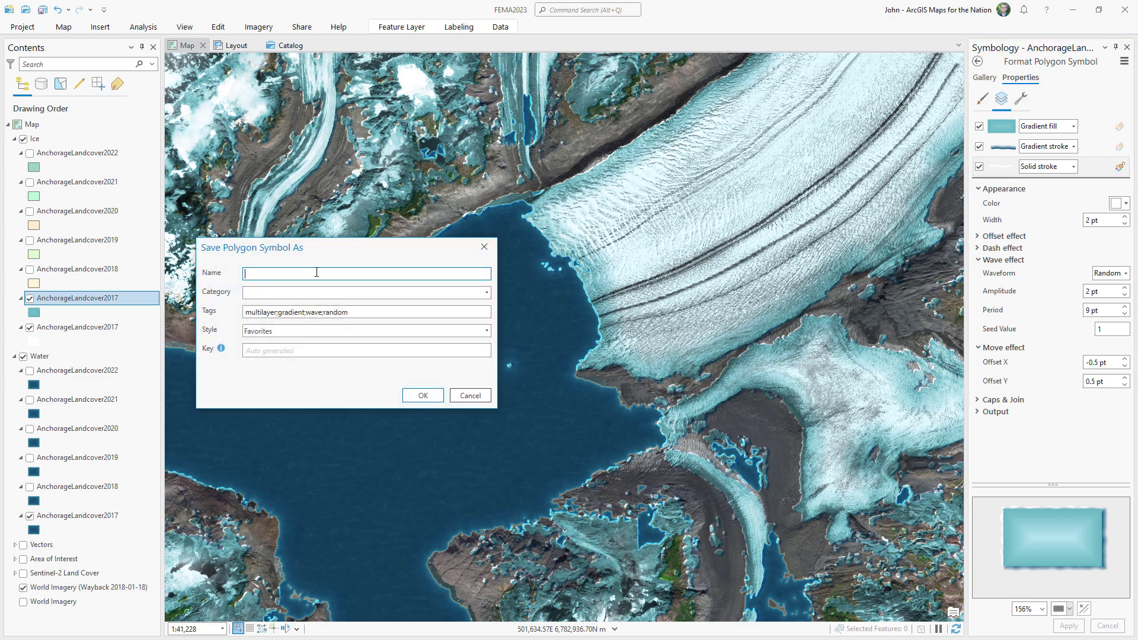
{"action": "left_click", "coordinate": [423, 395]}
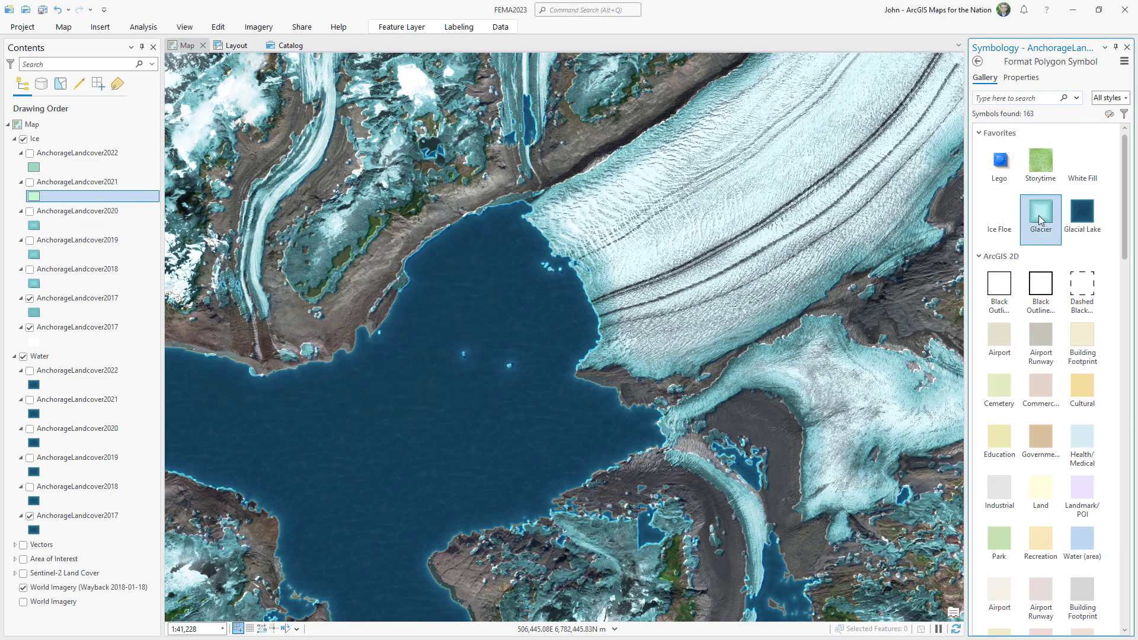
{"action": "key", "text": "ctrl+v"}
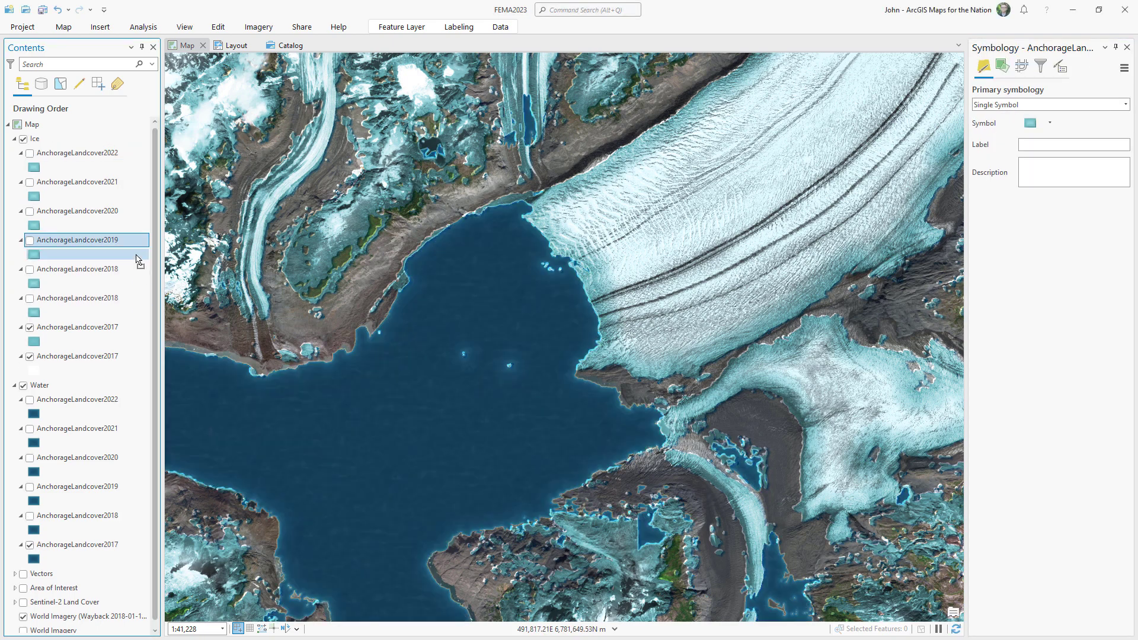
{"action": "left_click_drag", "start_coordinate": [137, 256], "coordinate": [144, 202]}
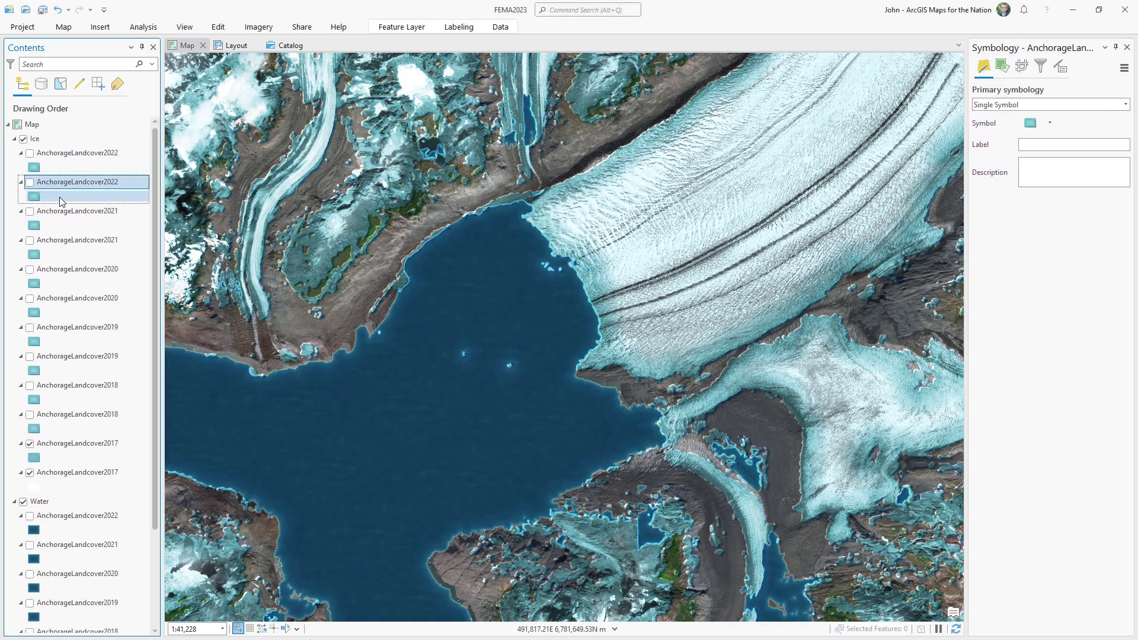
- Apply the White Fill symbol to each duplicate Ice year layer, 2018 through 2022
{"action": "left_click", "coordinate": [33, 256]}
{"action": "left_click", "coordinate": [33, 312]}
{"action": "left_click", "coordinate": [34, 370]}
{"action": "left_click", "coordinate": [33, 429]}
{"action": "left_click", "coordinate": [89, 414], "text": "ctrl"}
- Set the layer blend of the white duplicate year layers to Color
{"action": "left_click", "coordinate": [89, 298], "text": "ctrl"}
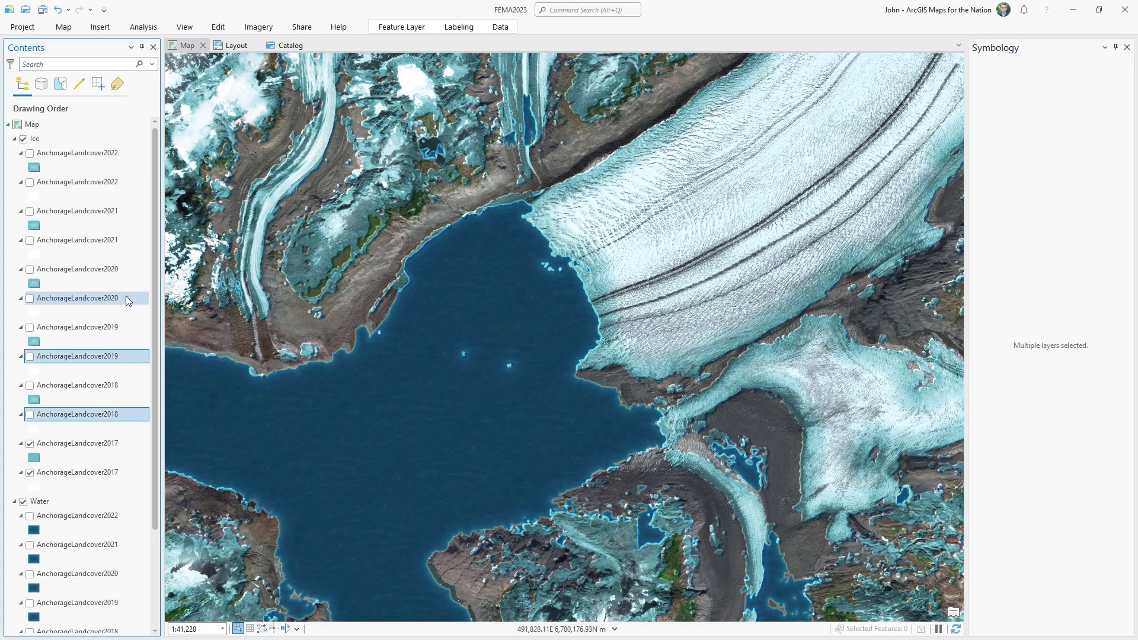
{"action": "left_click", "coordinate": [89, 239], "text": "ctrl"}
{"action": "left_click", "coordinate": [89, 182], "text": "ctrl"}
{"action": "left_click", "coordinate": [381, 28]}
{"action": "left_click", "coordinate": [254, 57]}
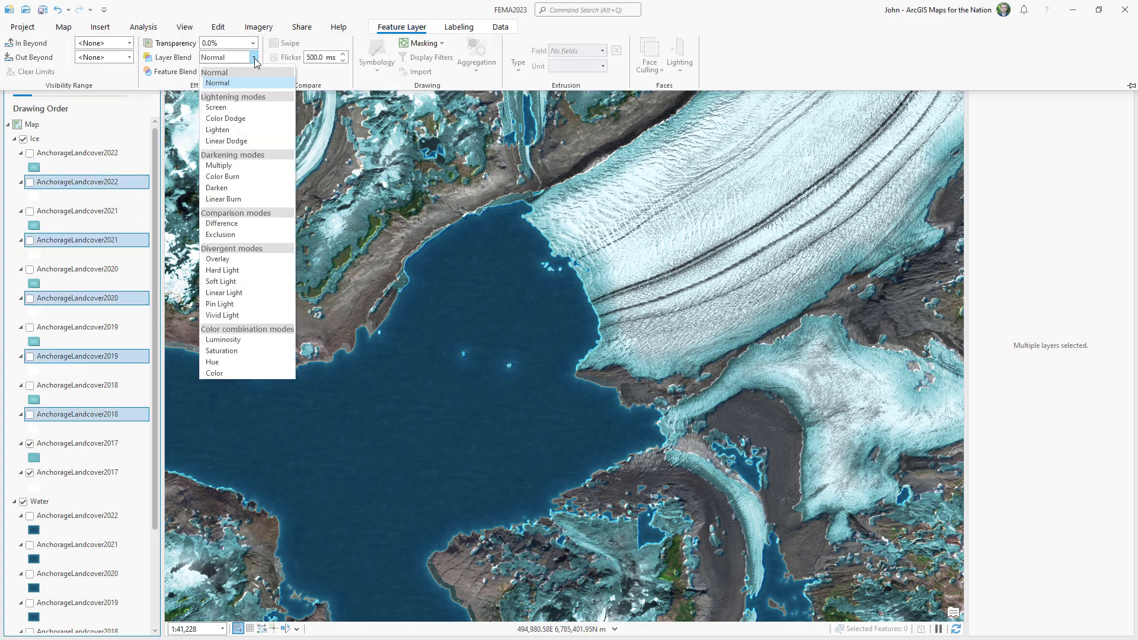
{"action": "left_click", "coordinate": [217, 373]}
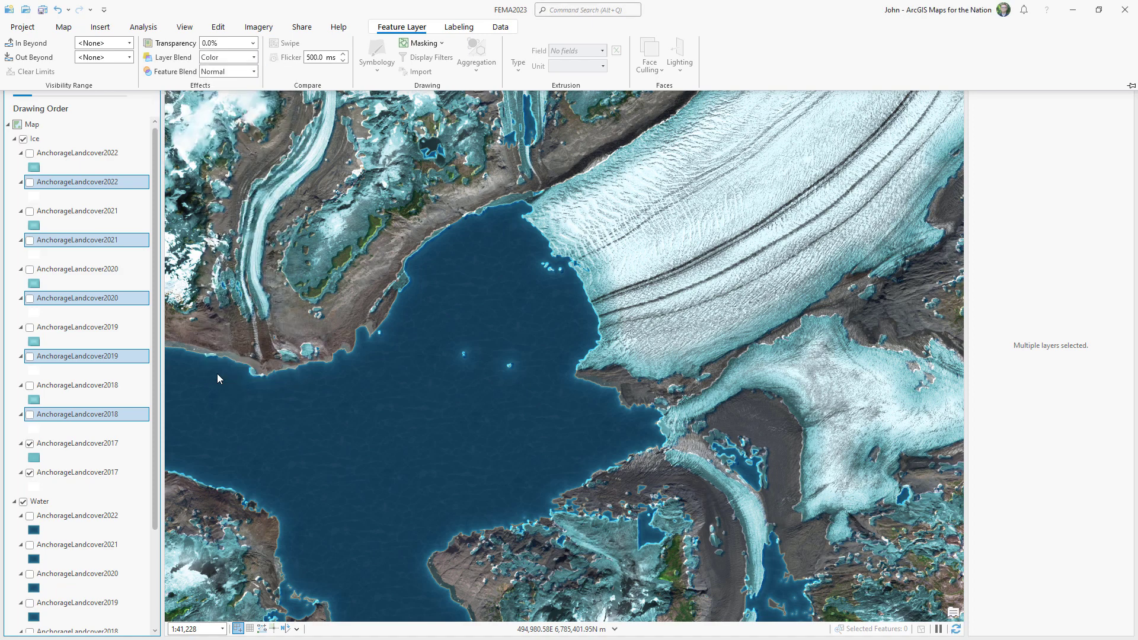
- Set the layer blend of the teal 2018–2022 glacier layers to Overlay
{"action": "left_click", "coordinate": [145, 384]}
{"action": "left_click", "coordinate": [145, 327], "text": "ctrl"}
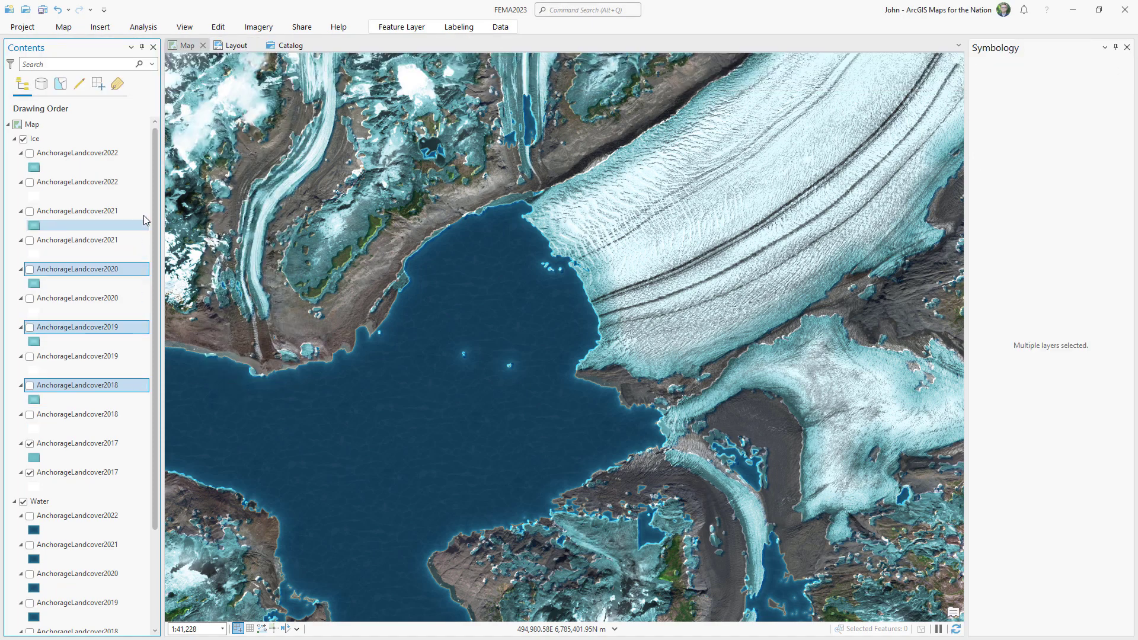
{"action": "left_click", "coordinate": [145, 268], "text": "ctrl"}
{"action": "left_click", "coordinate": [145, 211], "text": "ctrl"}
{"action": "left_click", "coordinate": [145, 153], "text": "ctrl"}
{"action": "left_click", "coordinate": [394, 29]}
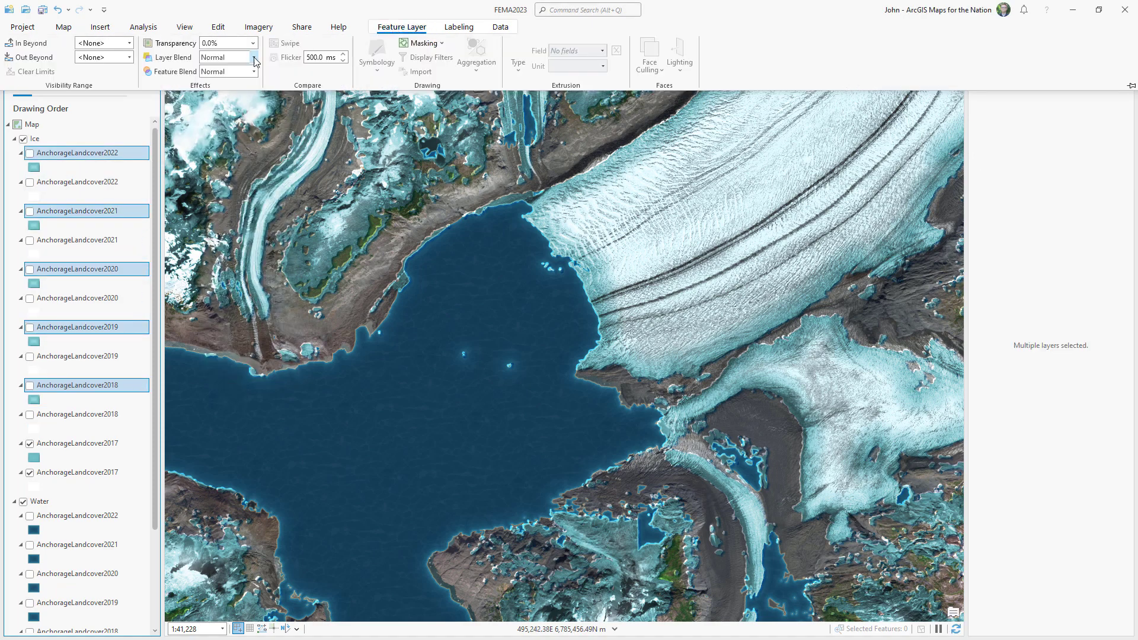
{"action": "left_click", "coordinate": [253, 57]}
{"action": "left_click", "coordinate": [237, 261]}
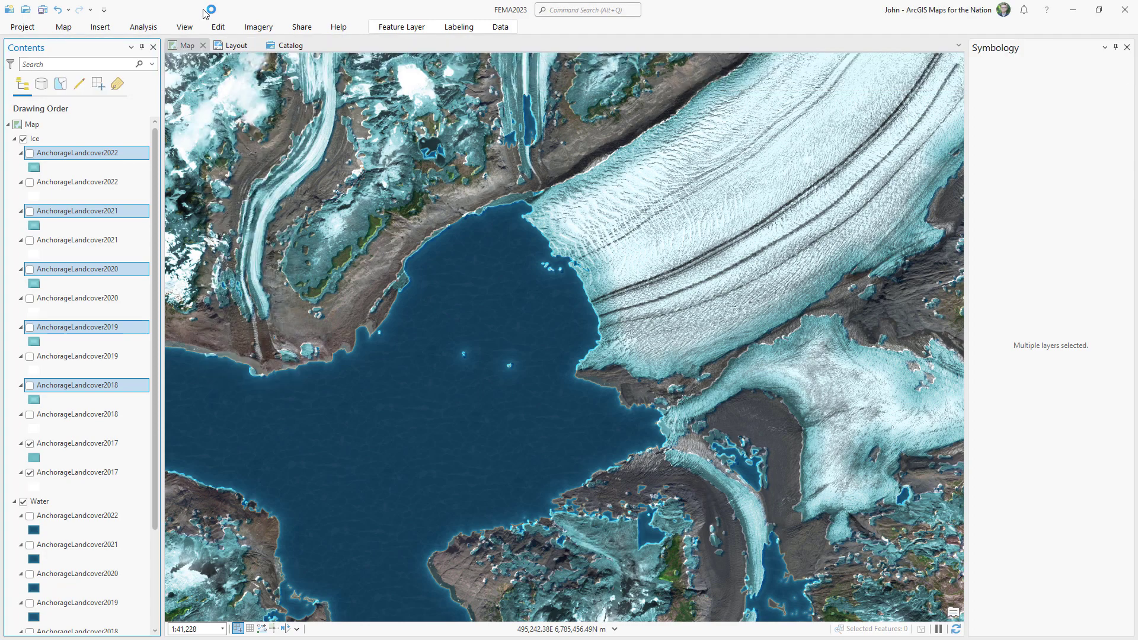